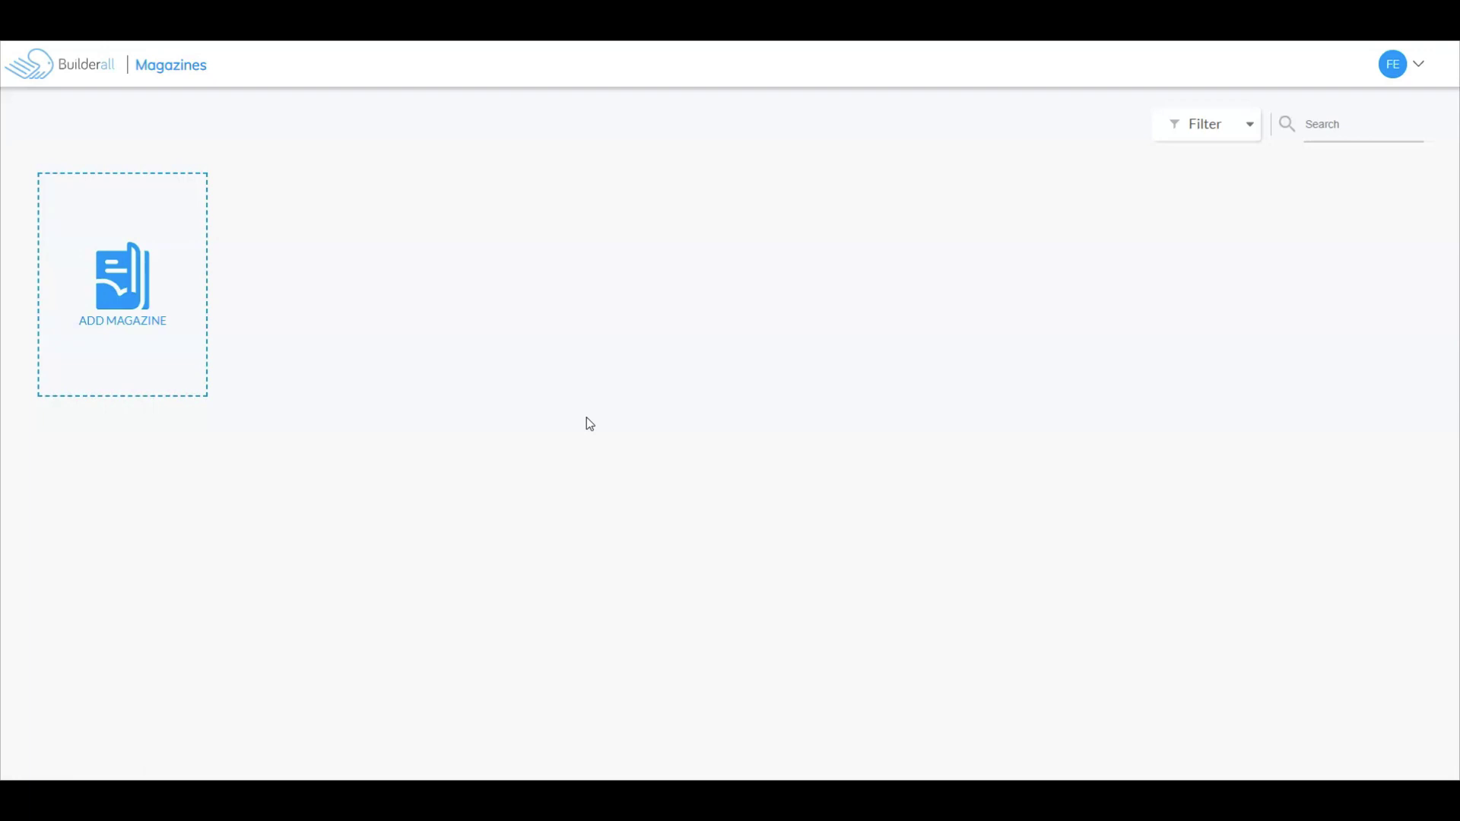
# Create a new magazine titled LEADS with the description LEADS
pyautogui.click(120, 266)
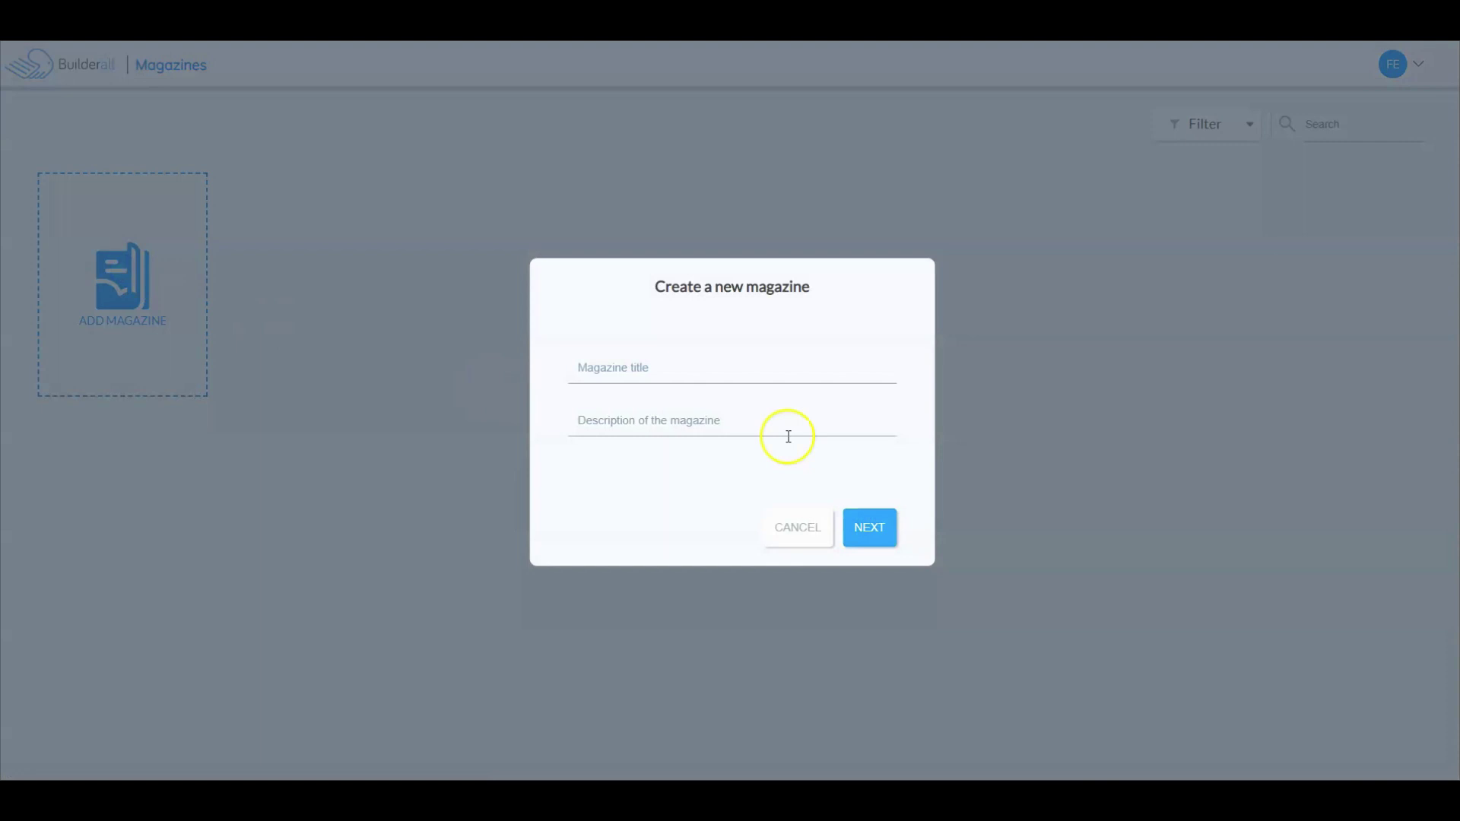
pyautogui.click(776, 375)
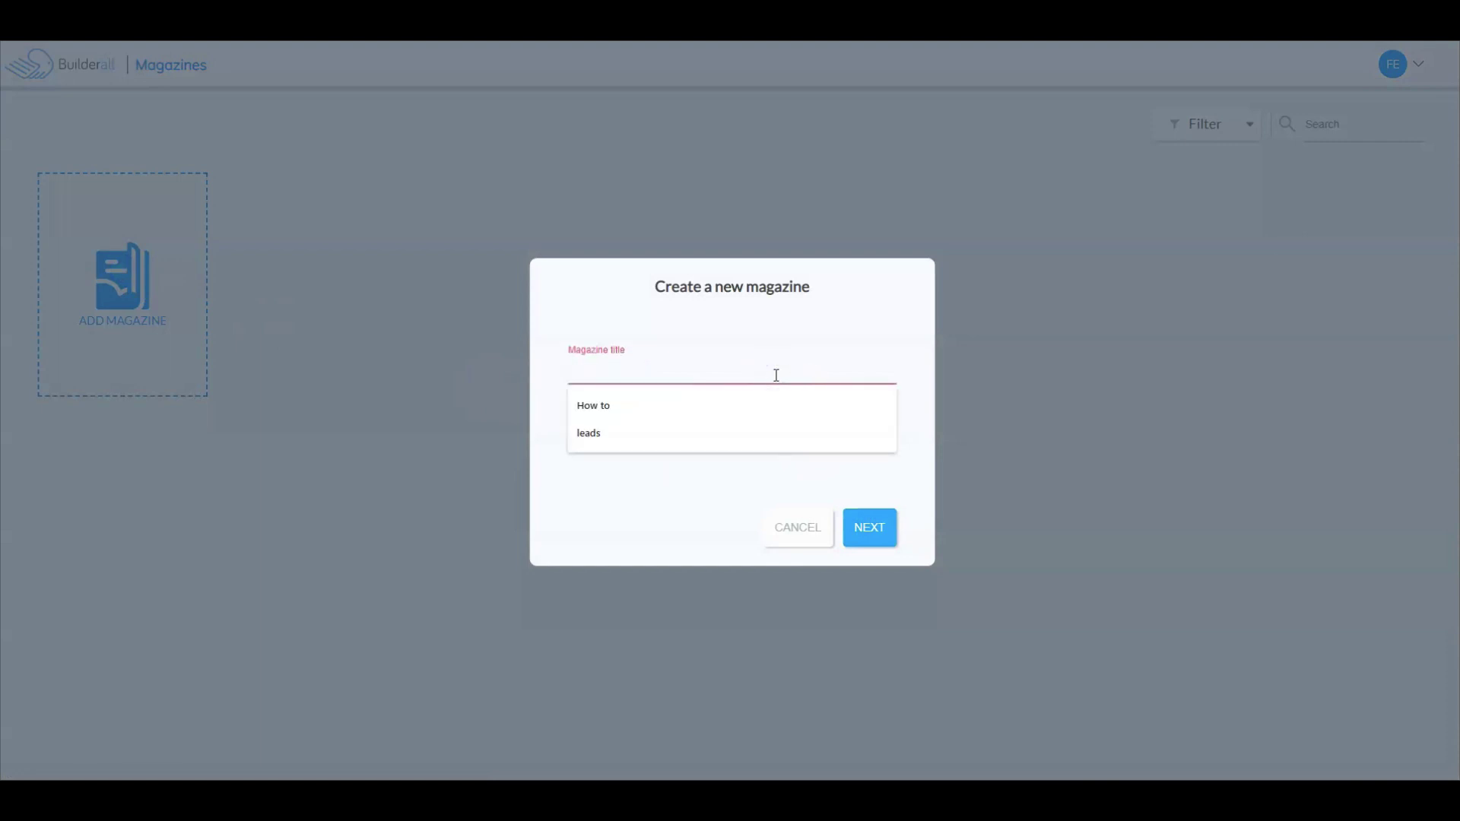
pyautogui.write('LEADS')
pyautogui.press('Tab')
pyautogui.write('L')
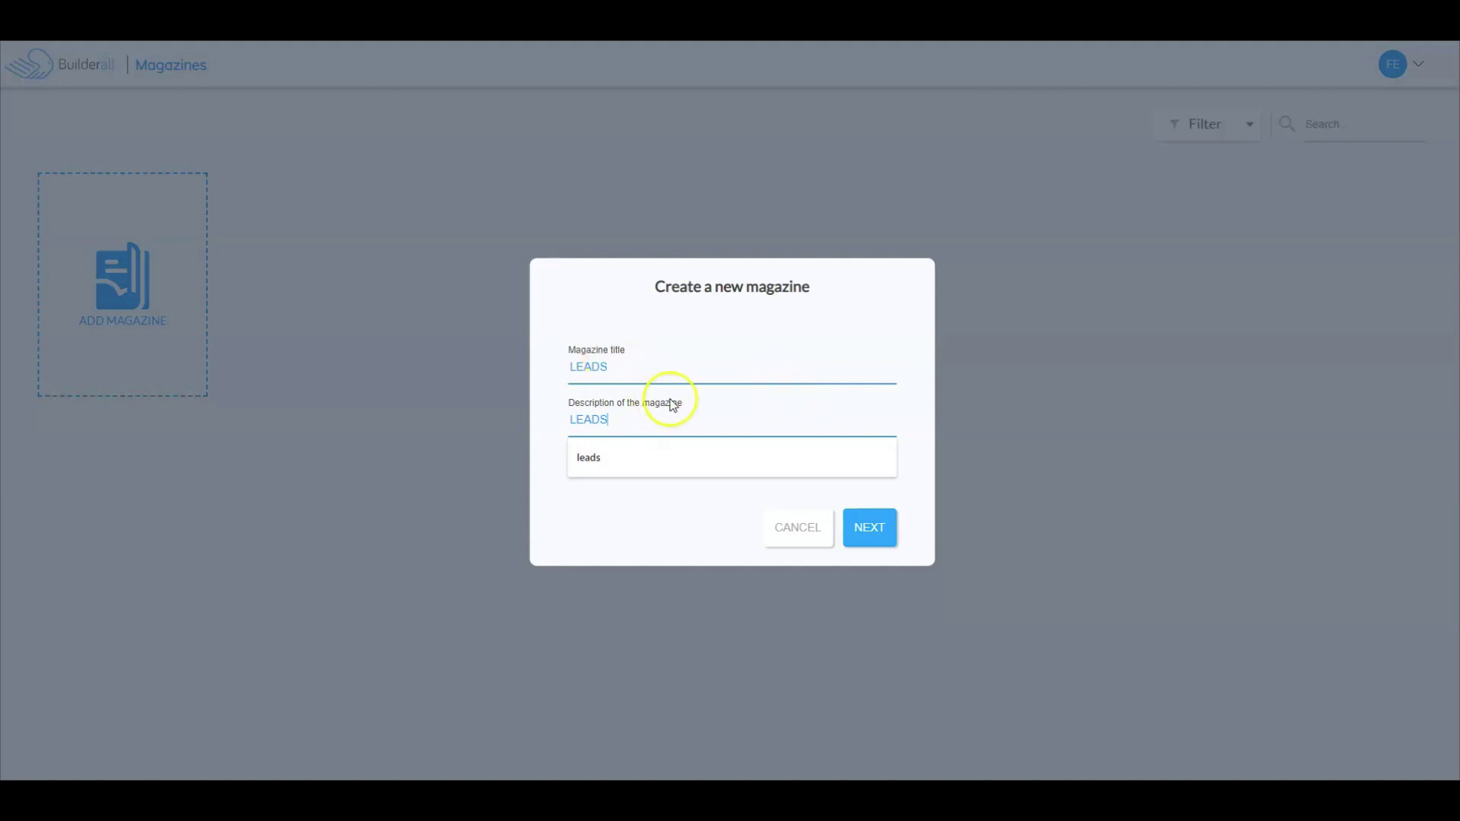
pyautogui.click(861, 524)
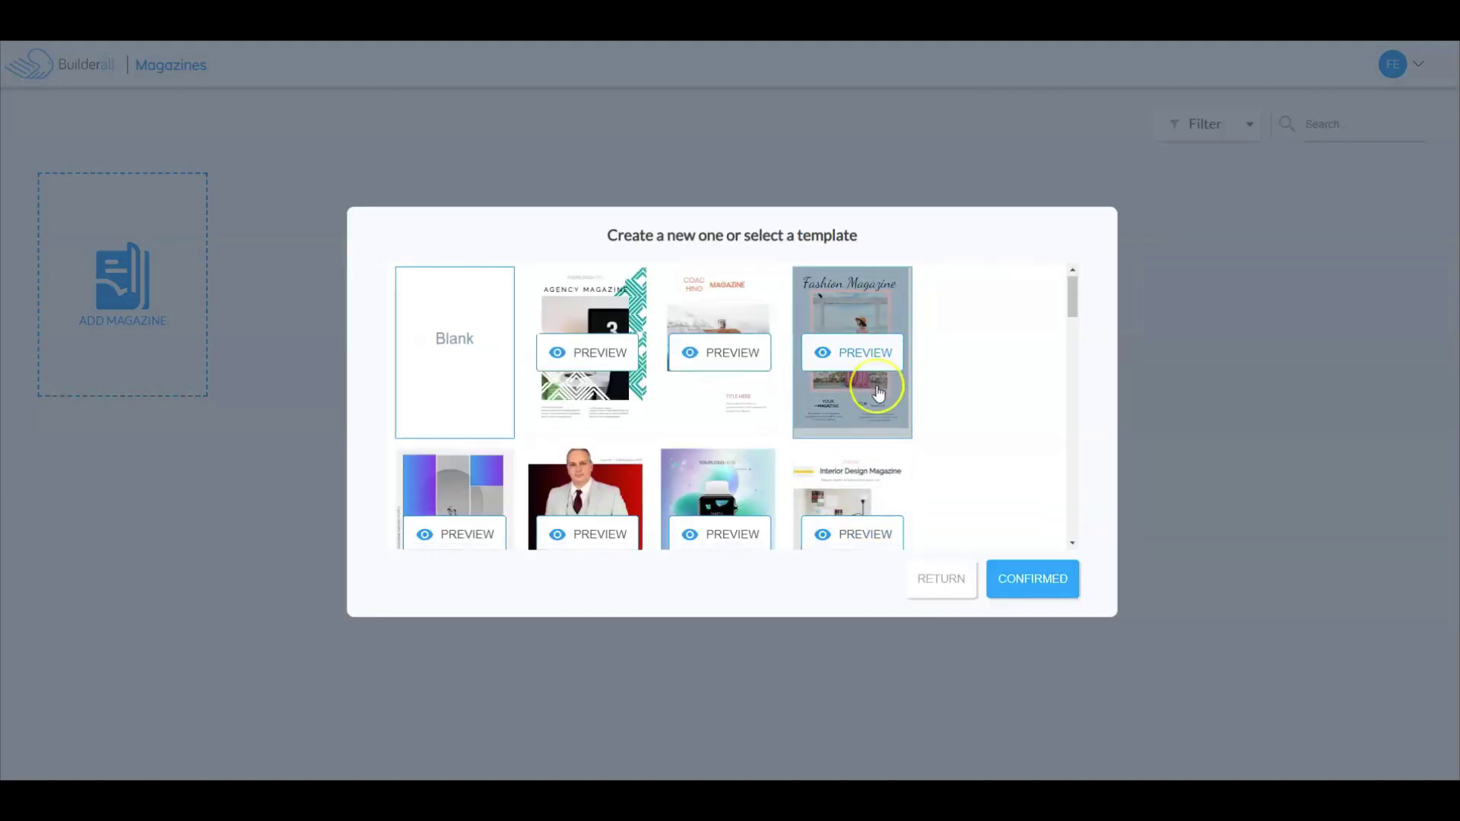
# Browse the templates and pick the Blank template
pyautogui.scroll(-5, 874, 392)
pyautogui.scroll(-1, 878, 393)
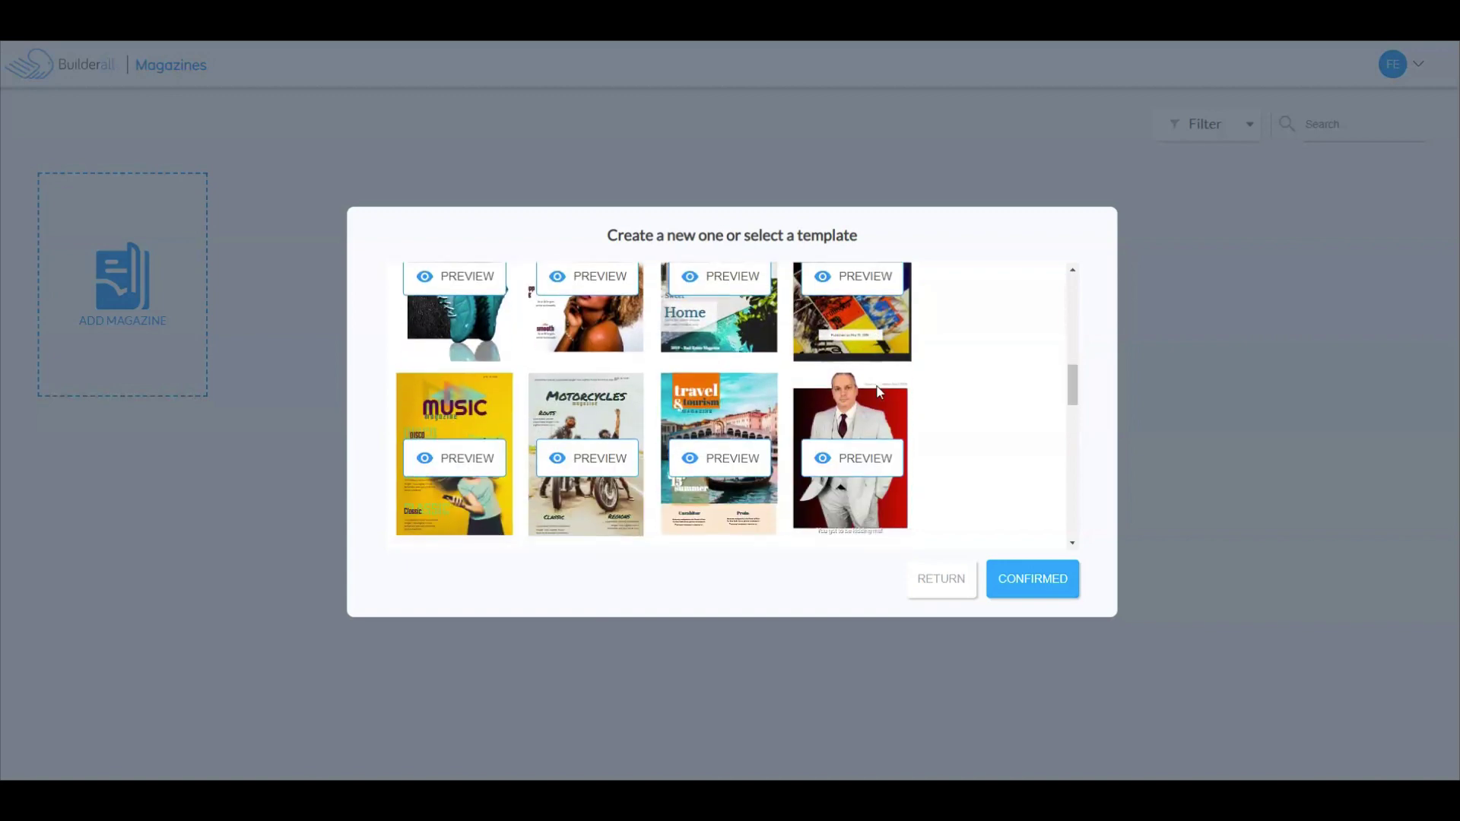
pyautogui.scroll(6, 875, 392)
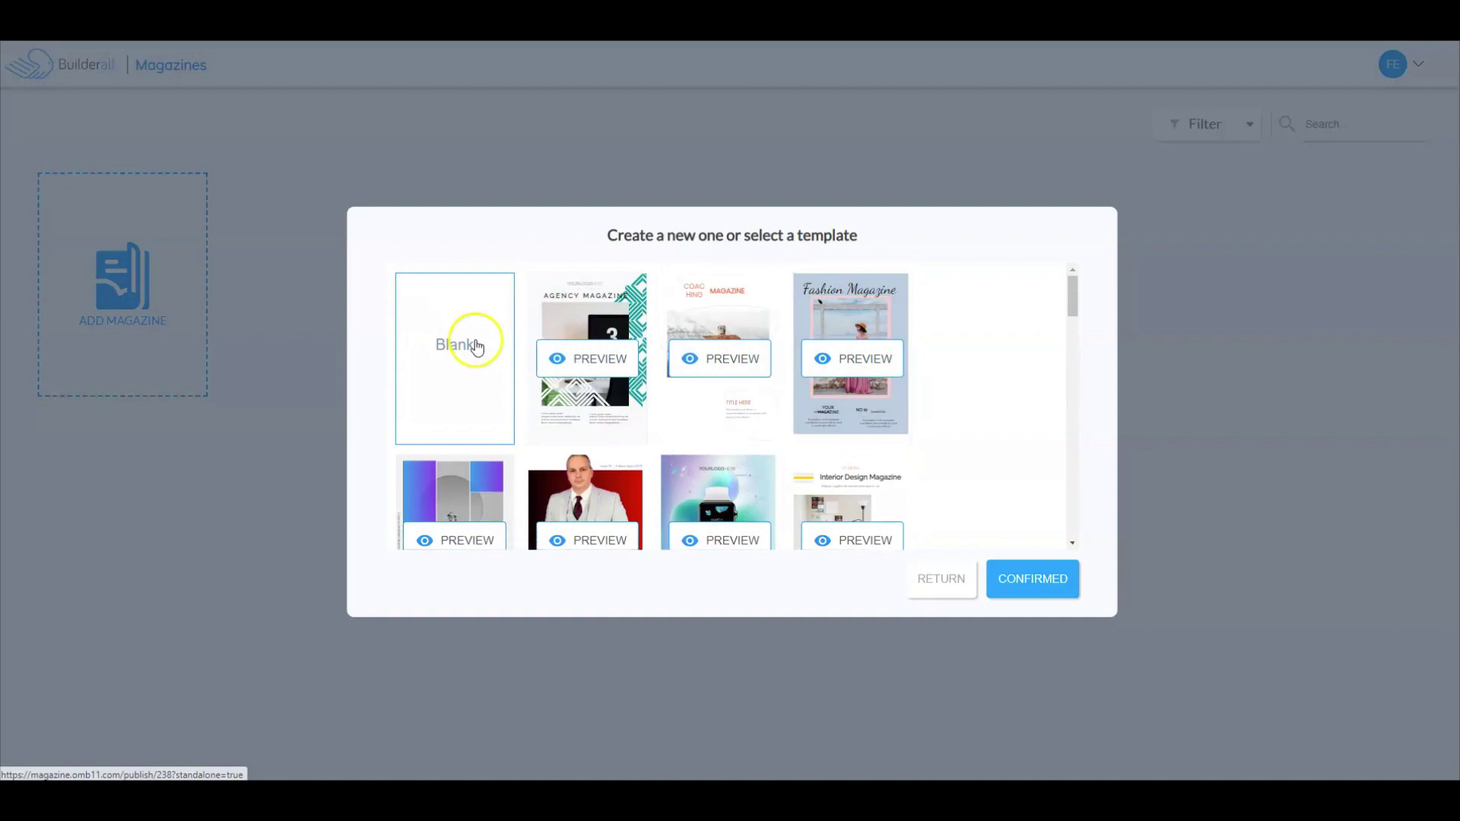
pyautogui.click(445, 346)
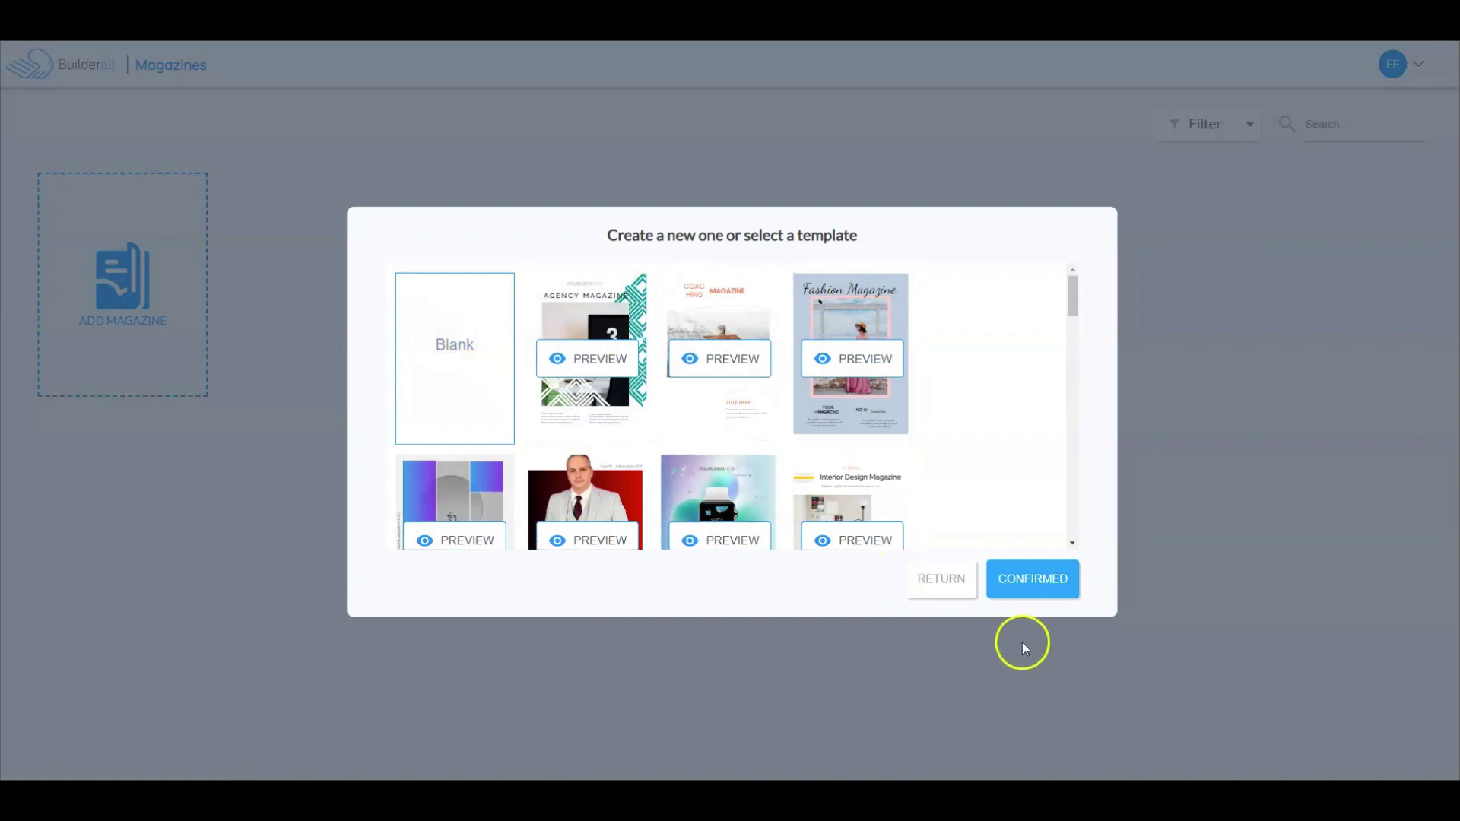
# Confirm the blank LEADS magazine, open it in the editor, and add pages up to three
pyautogui.click(1026, 579)
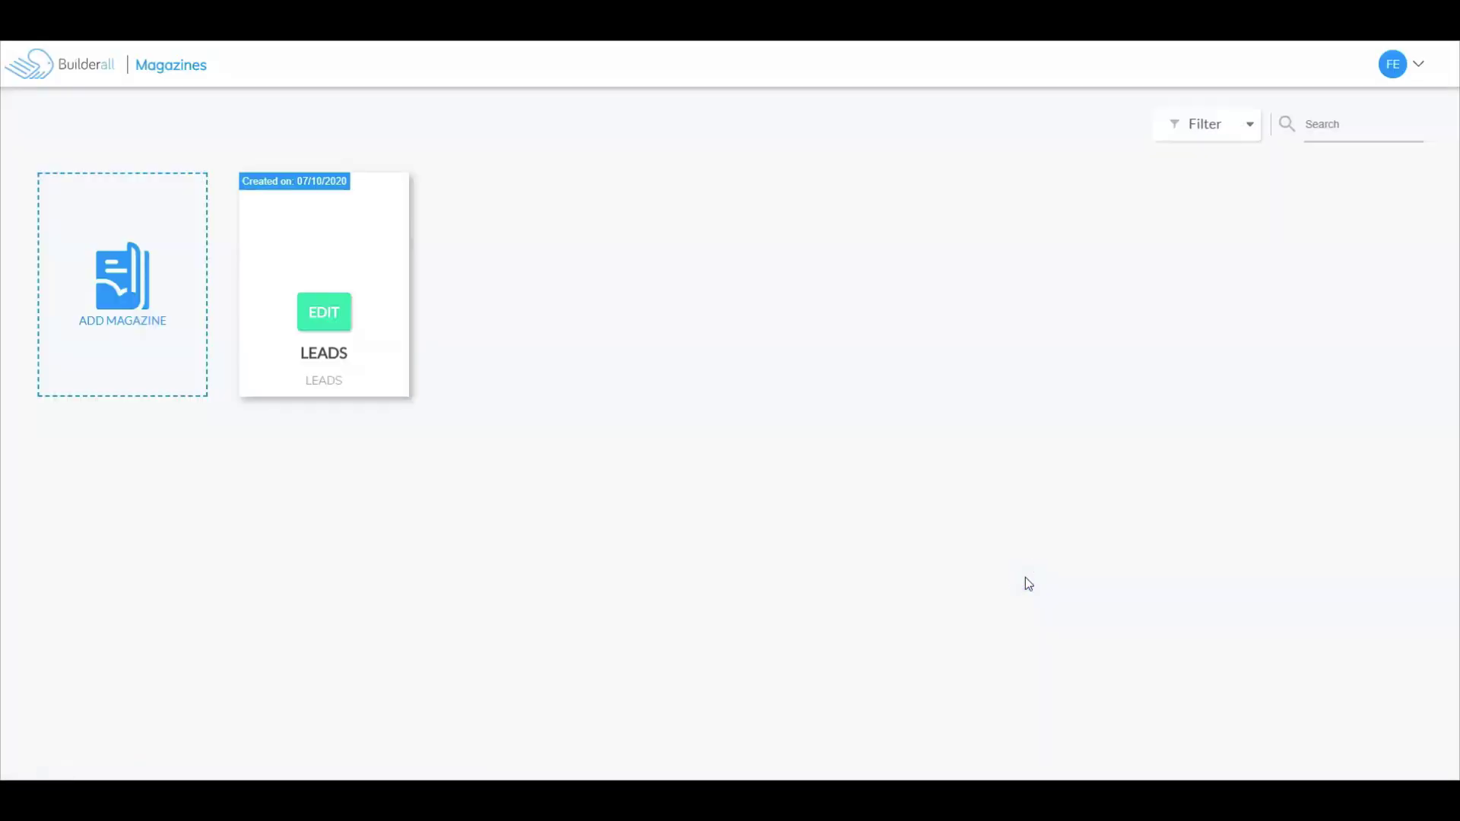
pyautogui.click(327, 325)
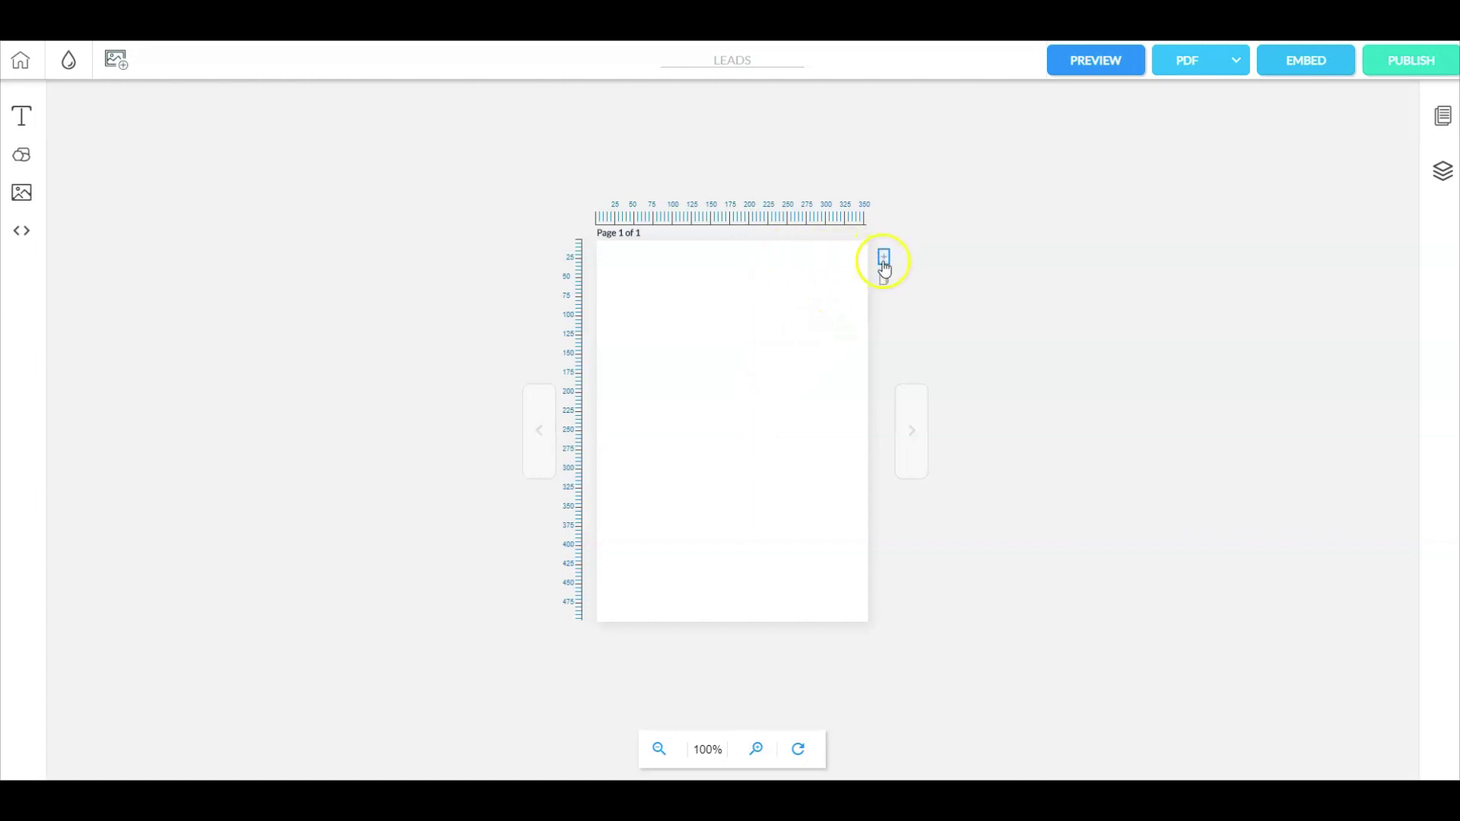
pyautogui.click(883, 259)
# Add a square shape to page 1 and stretch it to cover the whole page
pyautogui.click(22, 161)
pyautogui.click(25, 190)
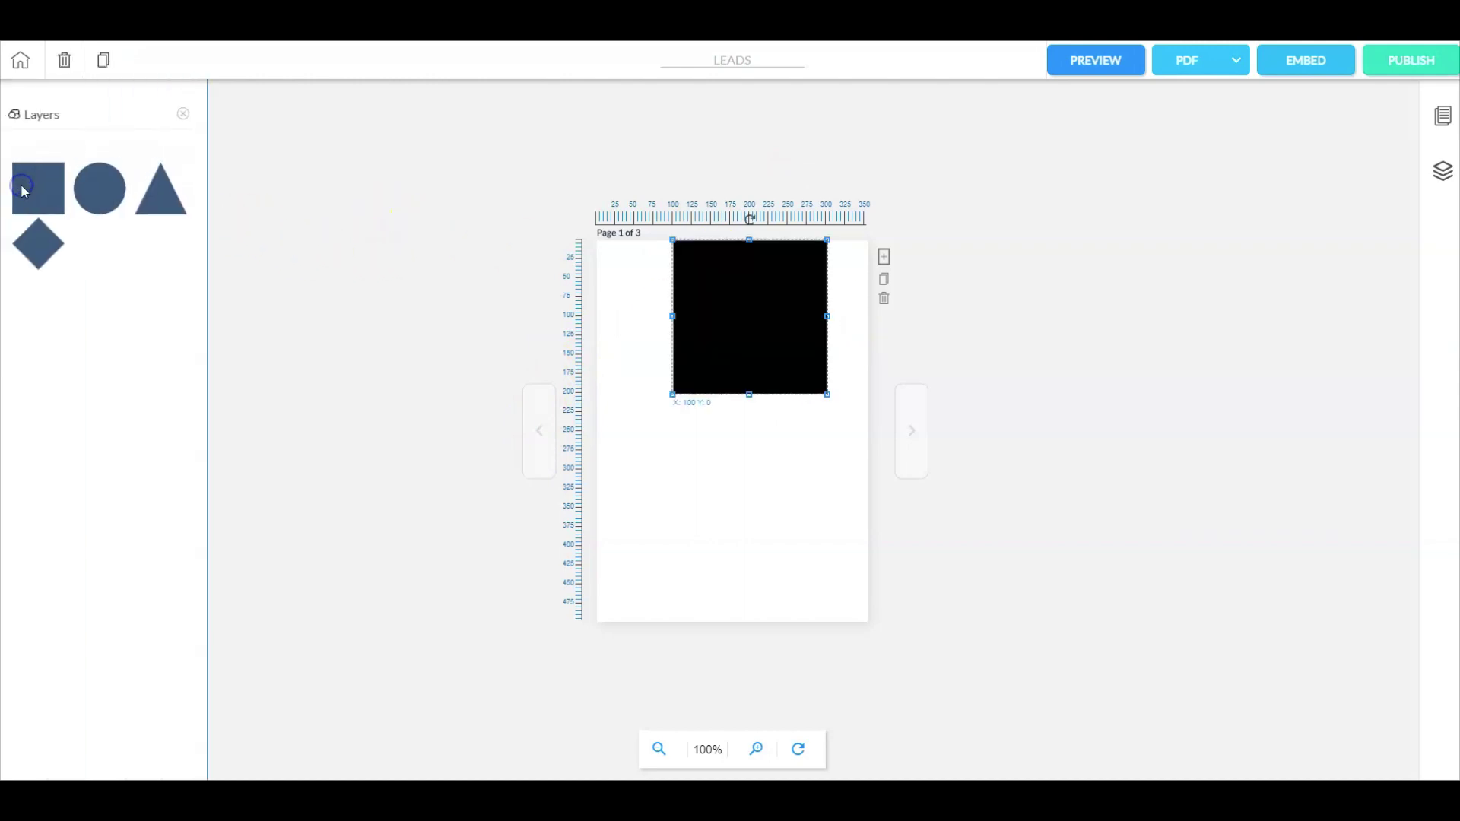
pyautogui.moveTo(732, 308); pyautogui.dragTo(653, 307)
pyautogui.moveTo(747, 391); pyautogui.dragTo(869, 625)
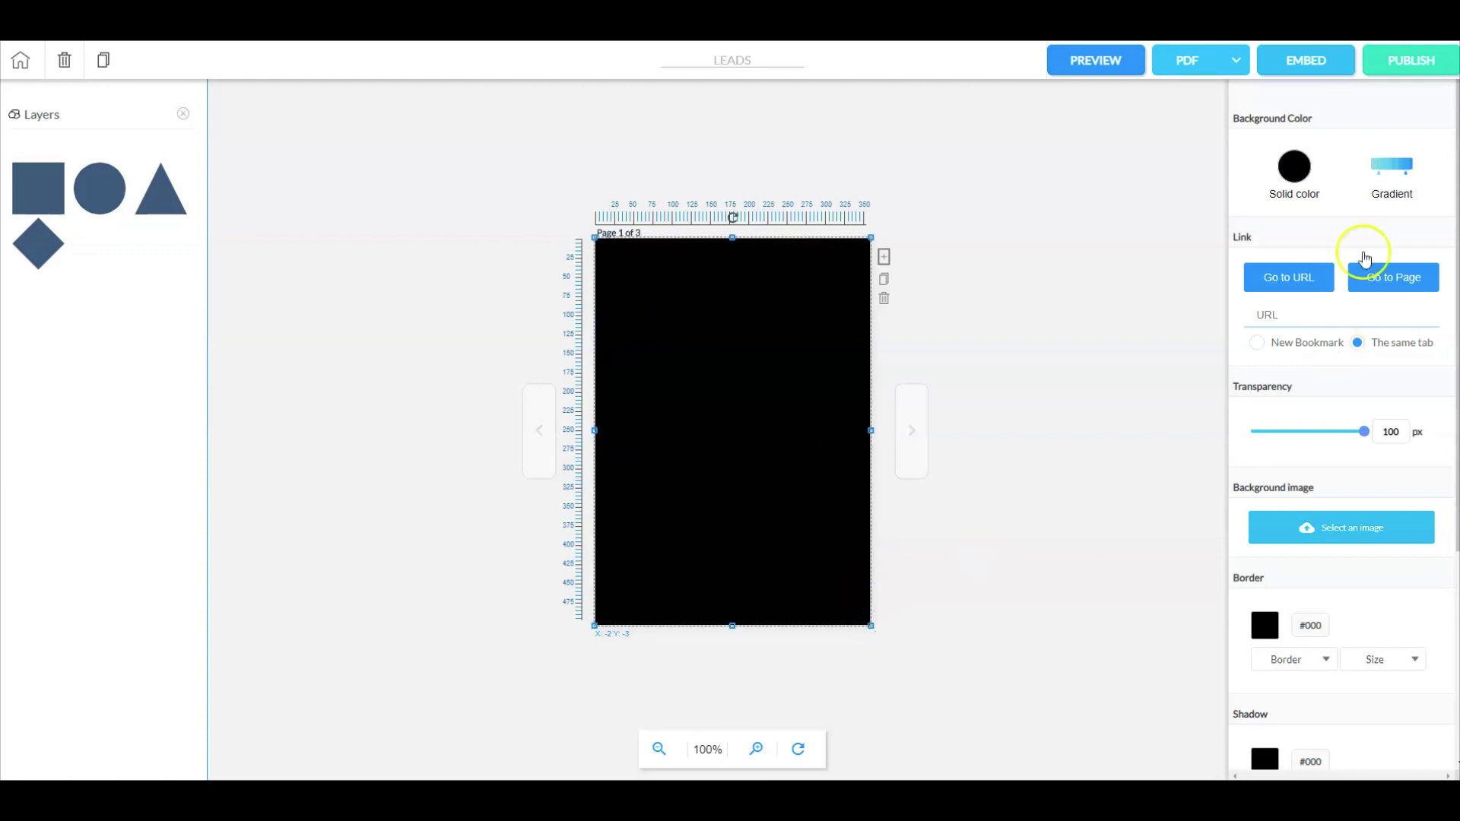
# Fill the page-covering square with the grey-mauve colour #9B8B8B
pyautogui.click(1295, 175)
pyautogui.click(1282, 238)
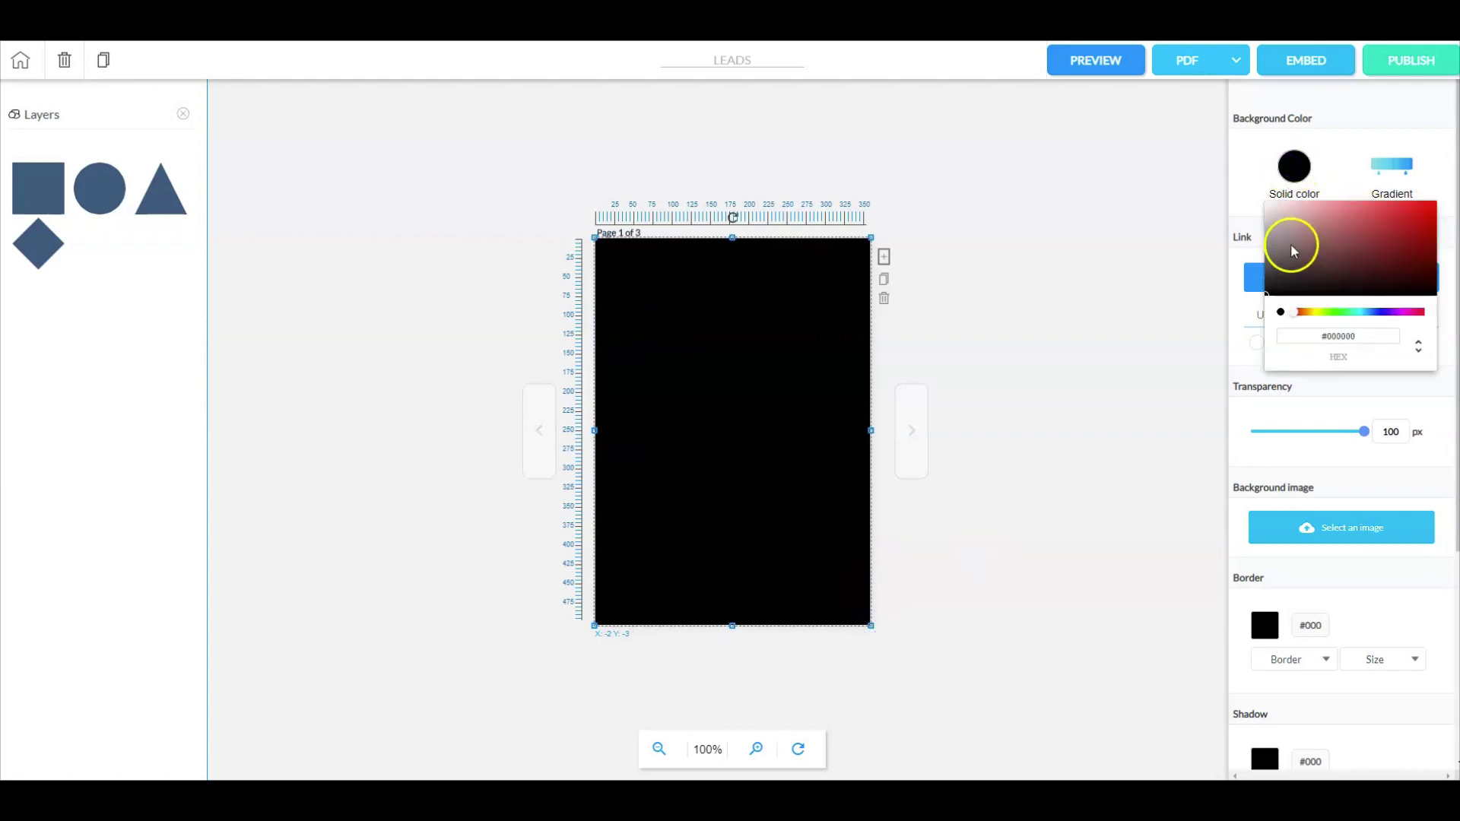
pyautogui.click(1039, 230)
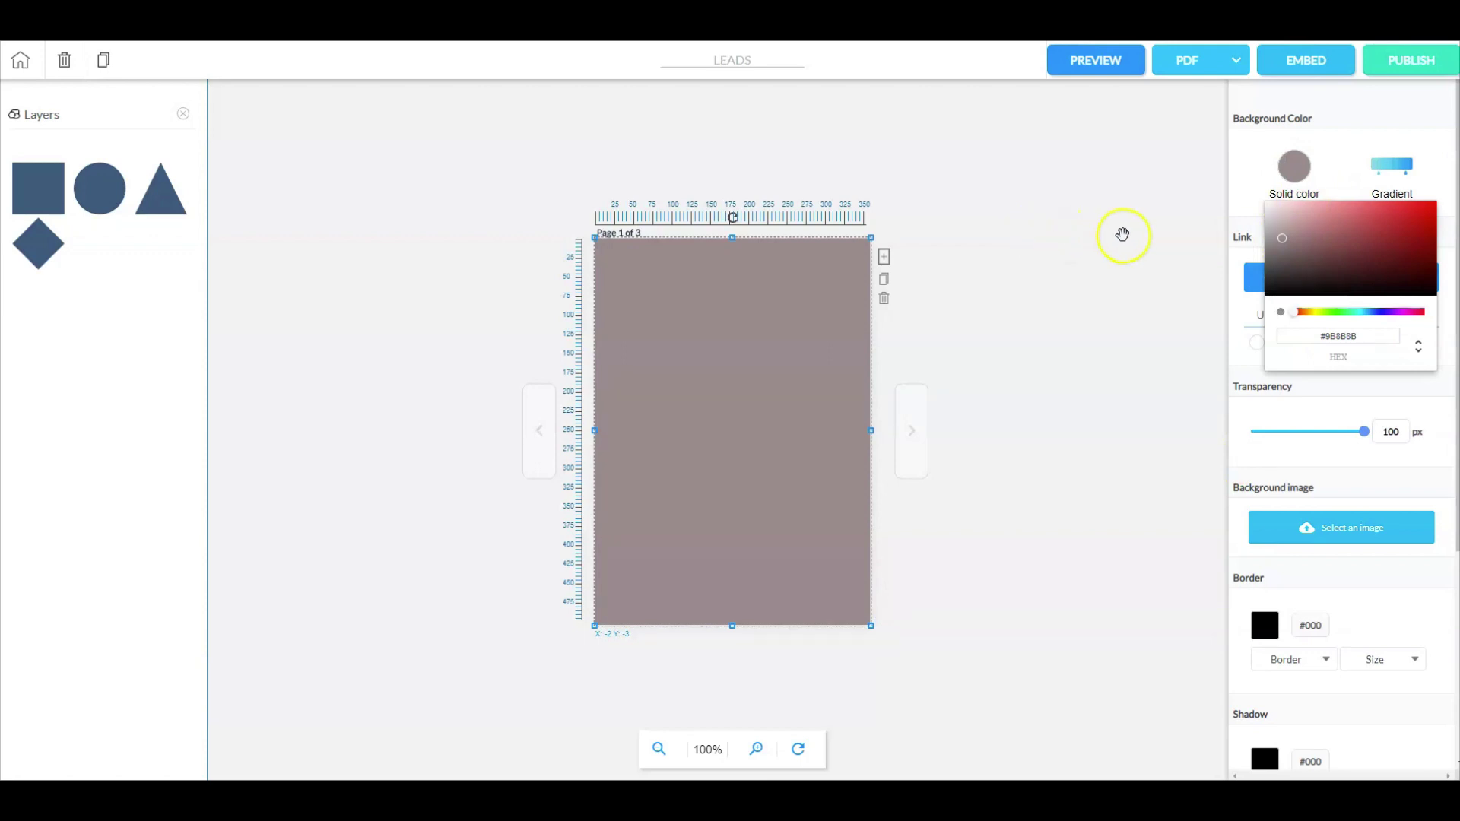
pyautogui.click(991, 276)
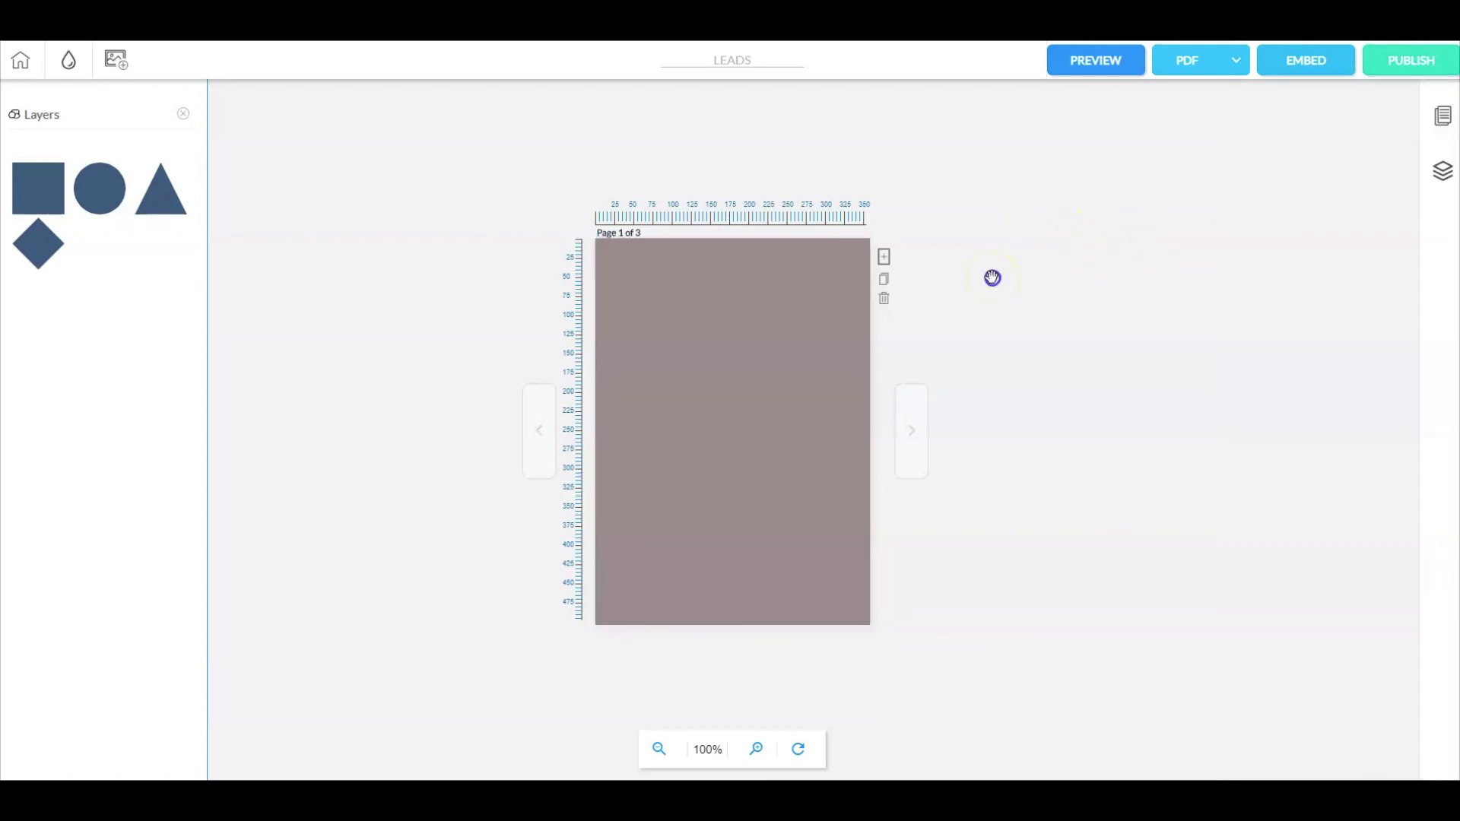
# Add an image to page 1 filled with the marketing jd photo
pyautogui.click(184, 115)
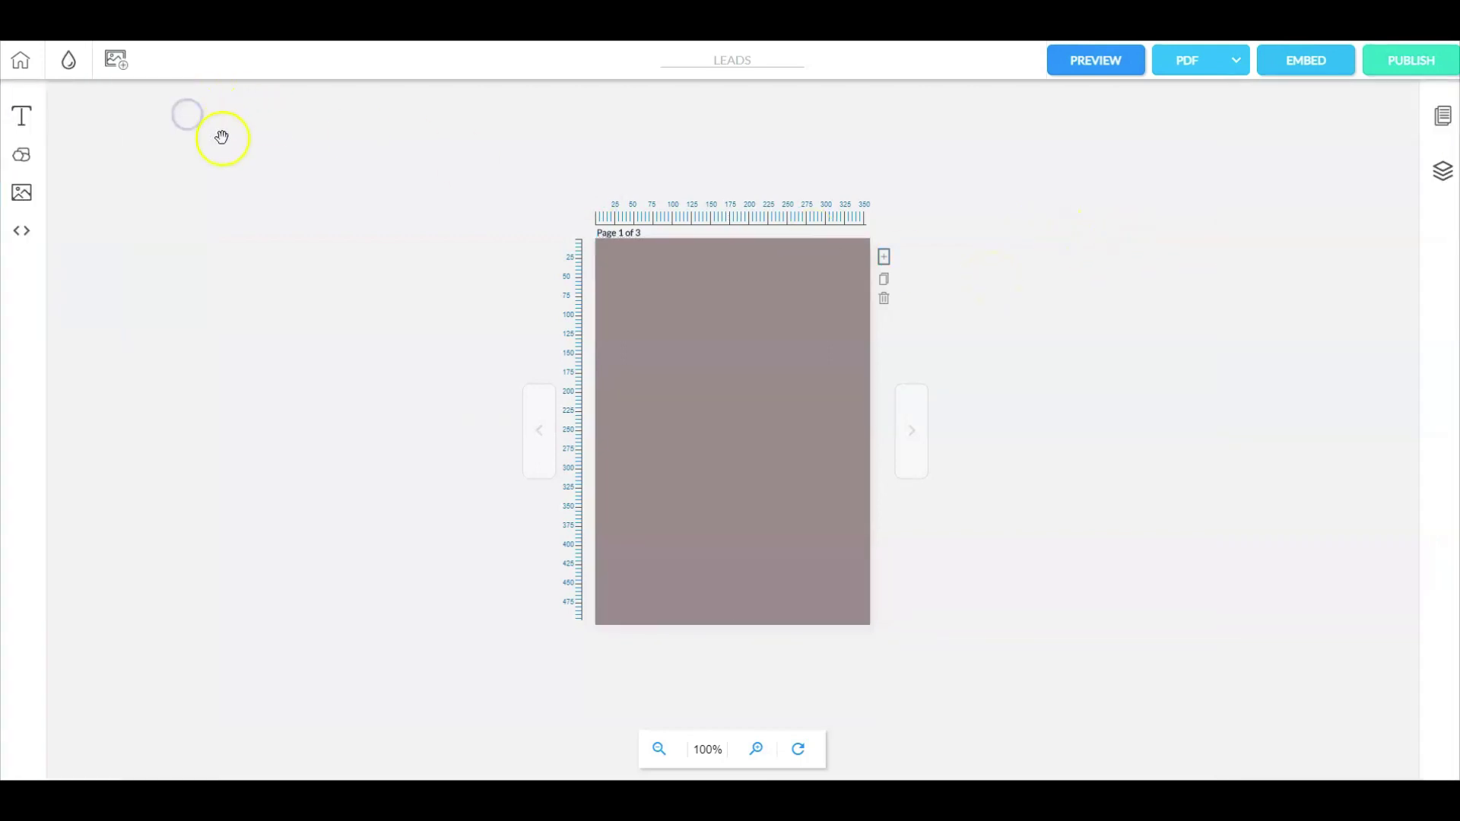
pyautogui.click(8, 202)
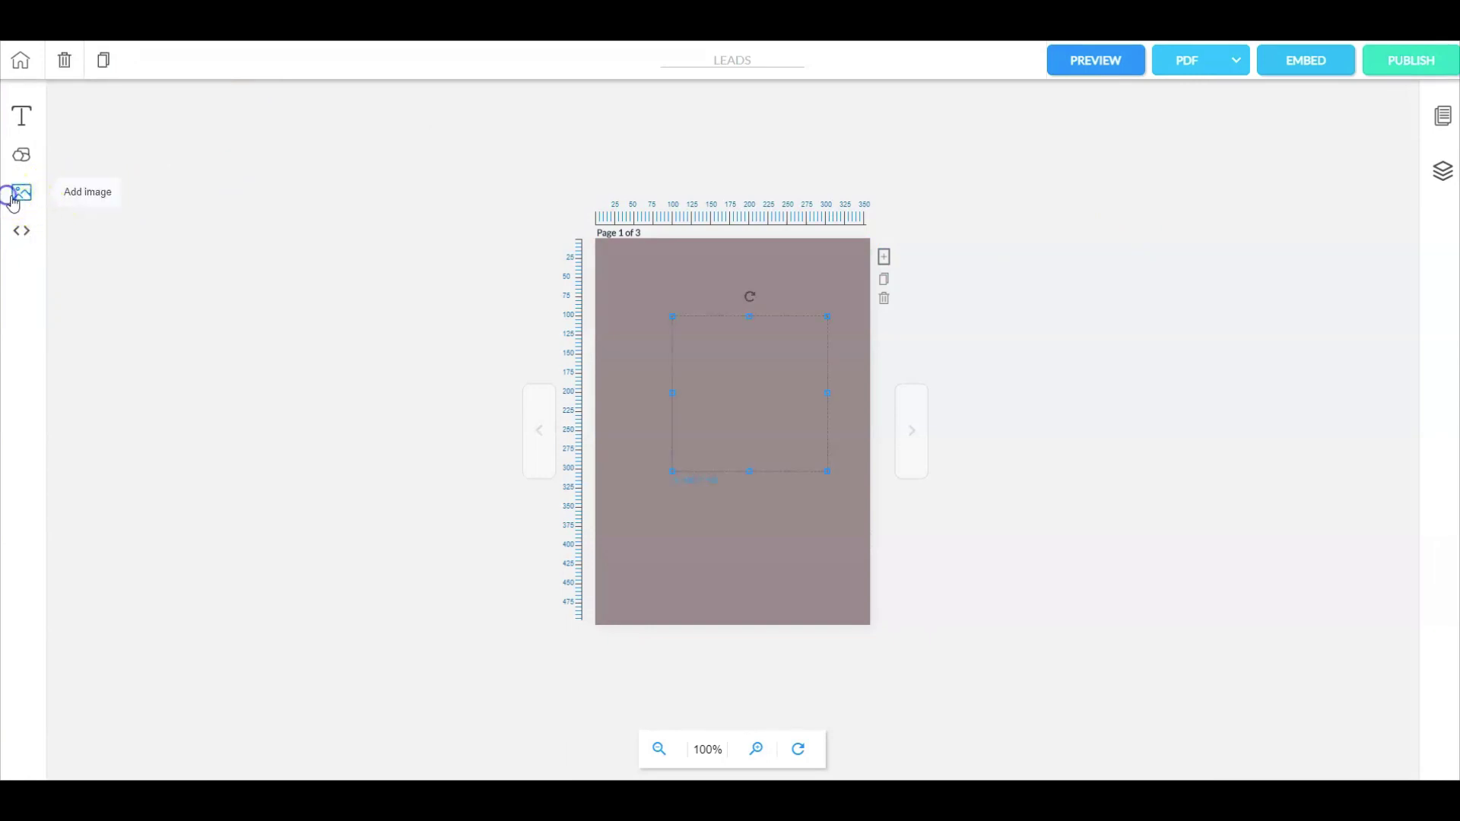
pyautogui.moveTo(768, 413); pyautogui.dragTo(761, 408)
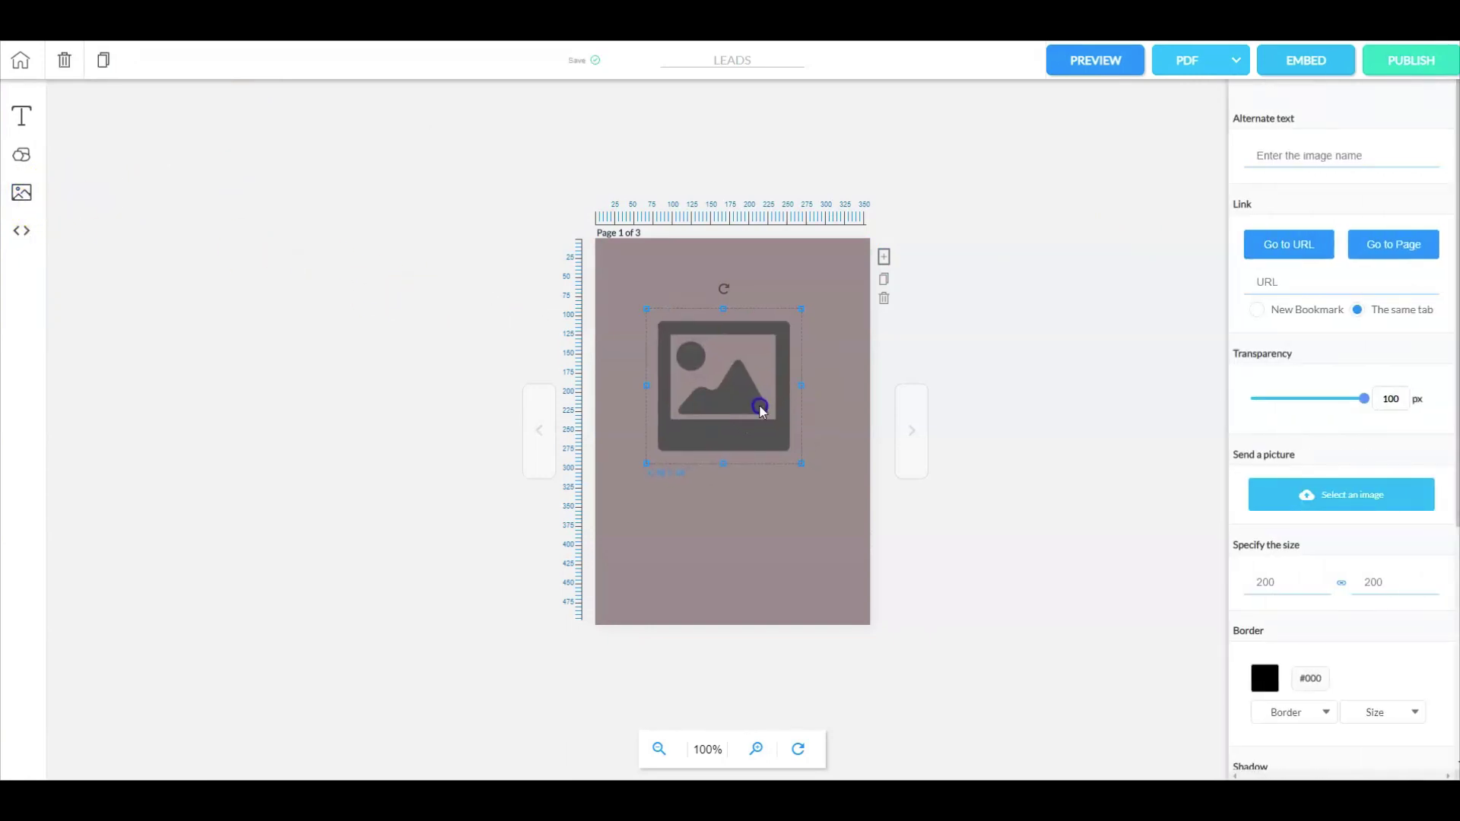
pyautogui.click(1346, 496)
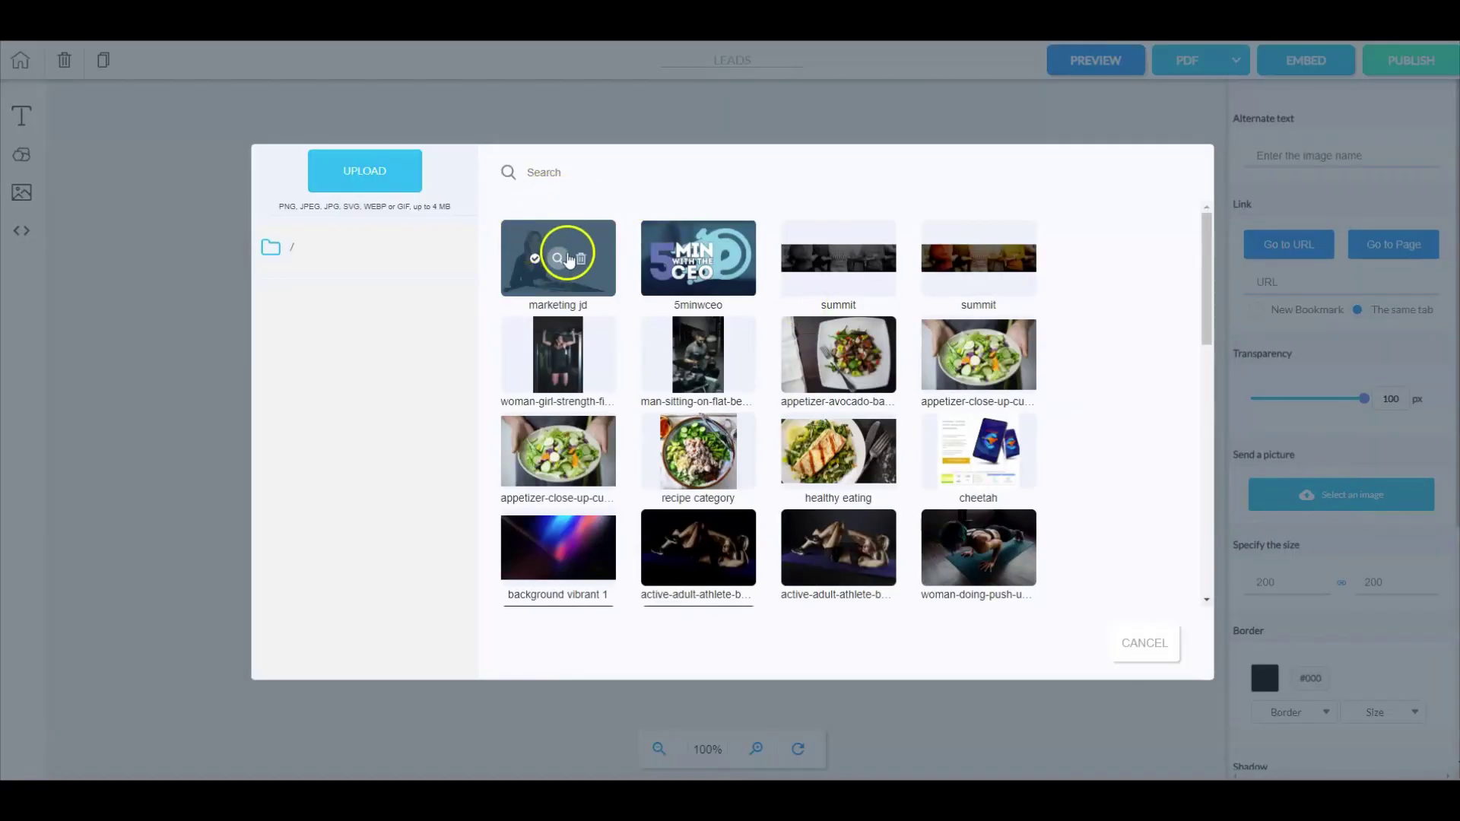
pyautogui.click(538, 254)
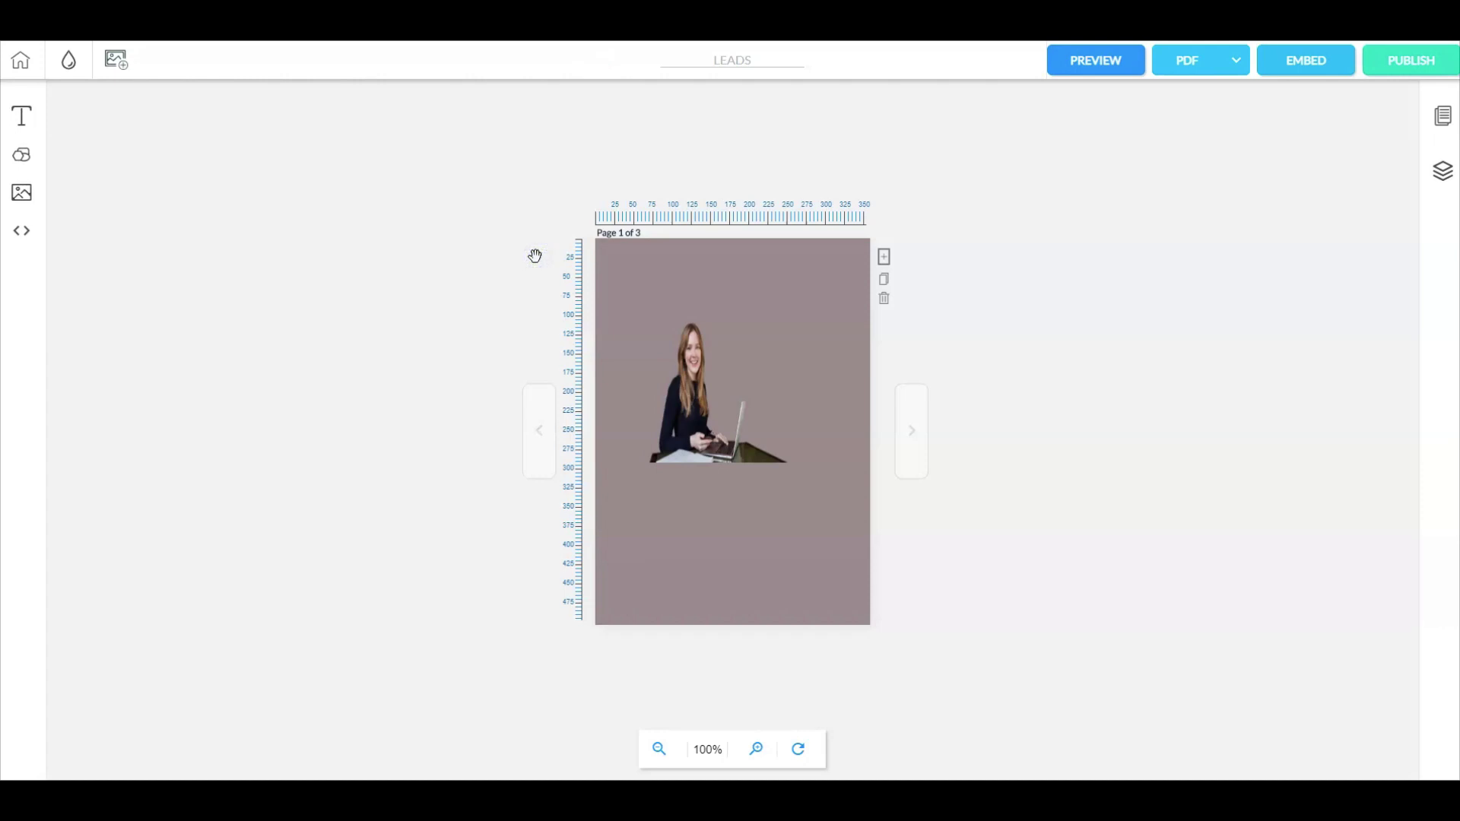
# Move the smiling-woman photo down to the bottom of the grey page
pyautogui.click(734, 325)
pyautogui.moveTo(727, 387); pyautogui.dragTo(670, 475)
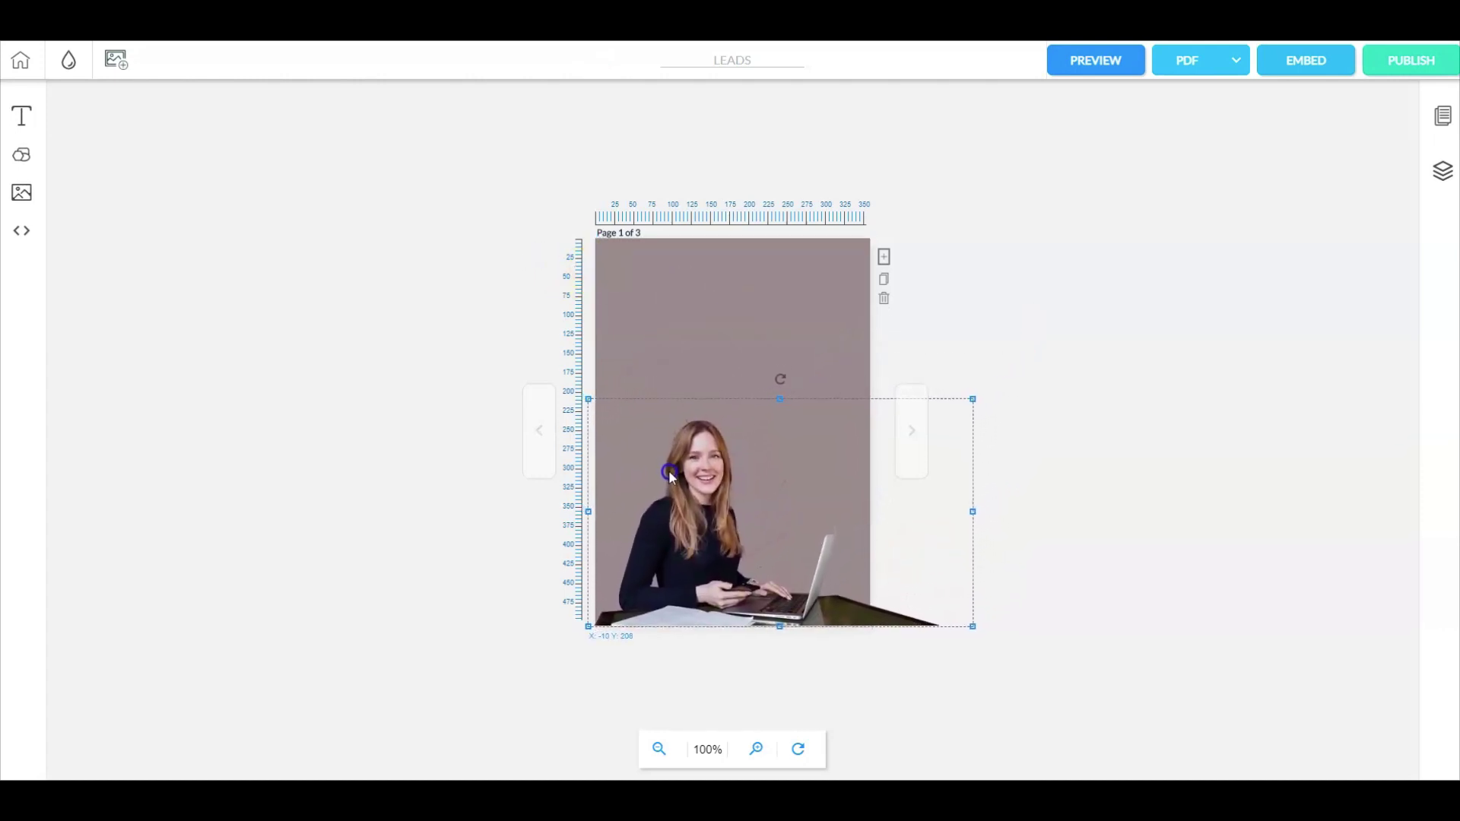
pyautogui.click(1098, 383)
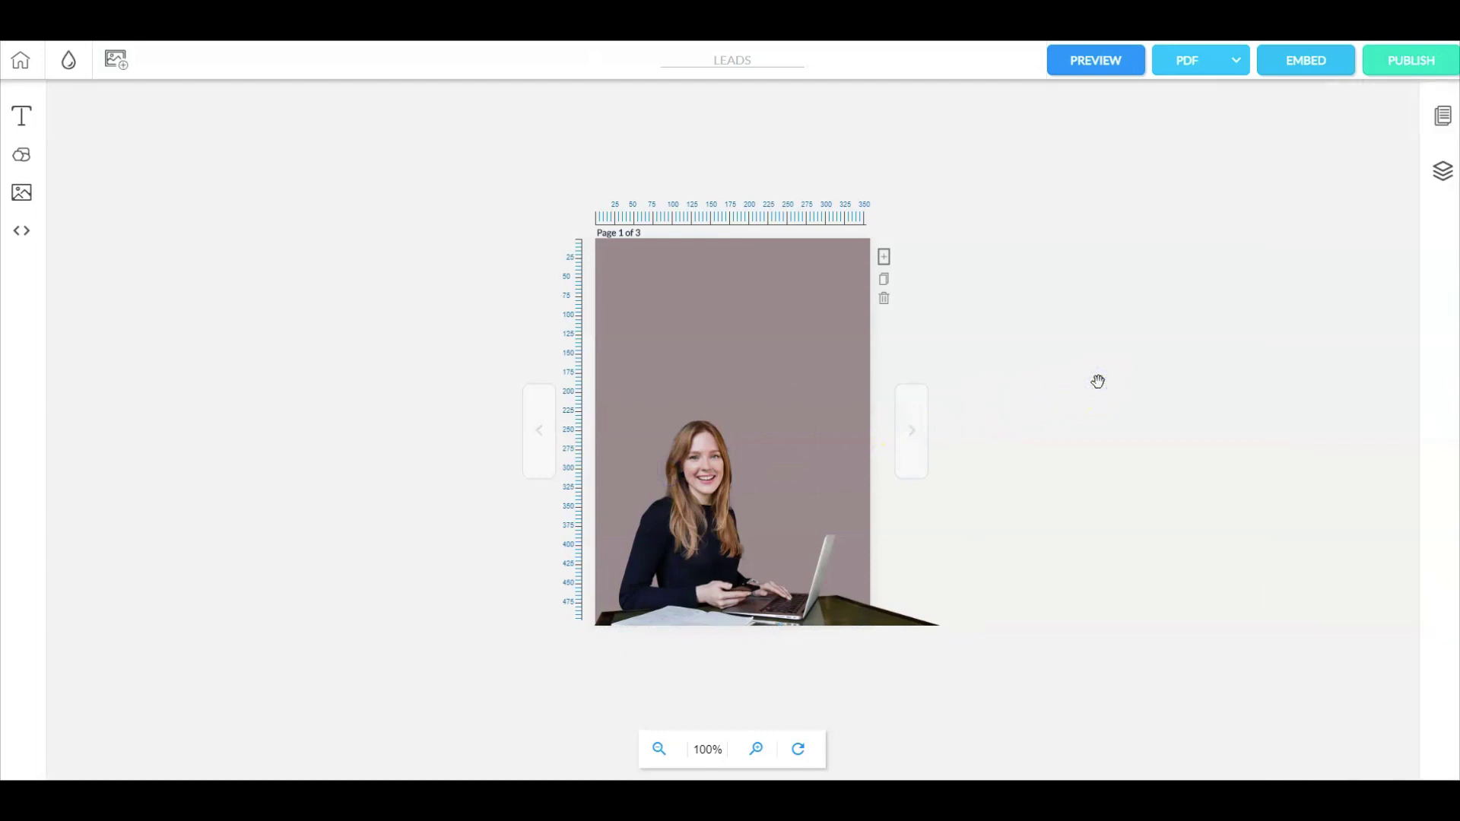
pyautogui.click(704, 299)
pyautogui.click(942, 319)
pyautogui.click(689, 289)
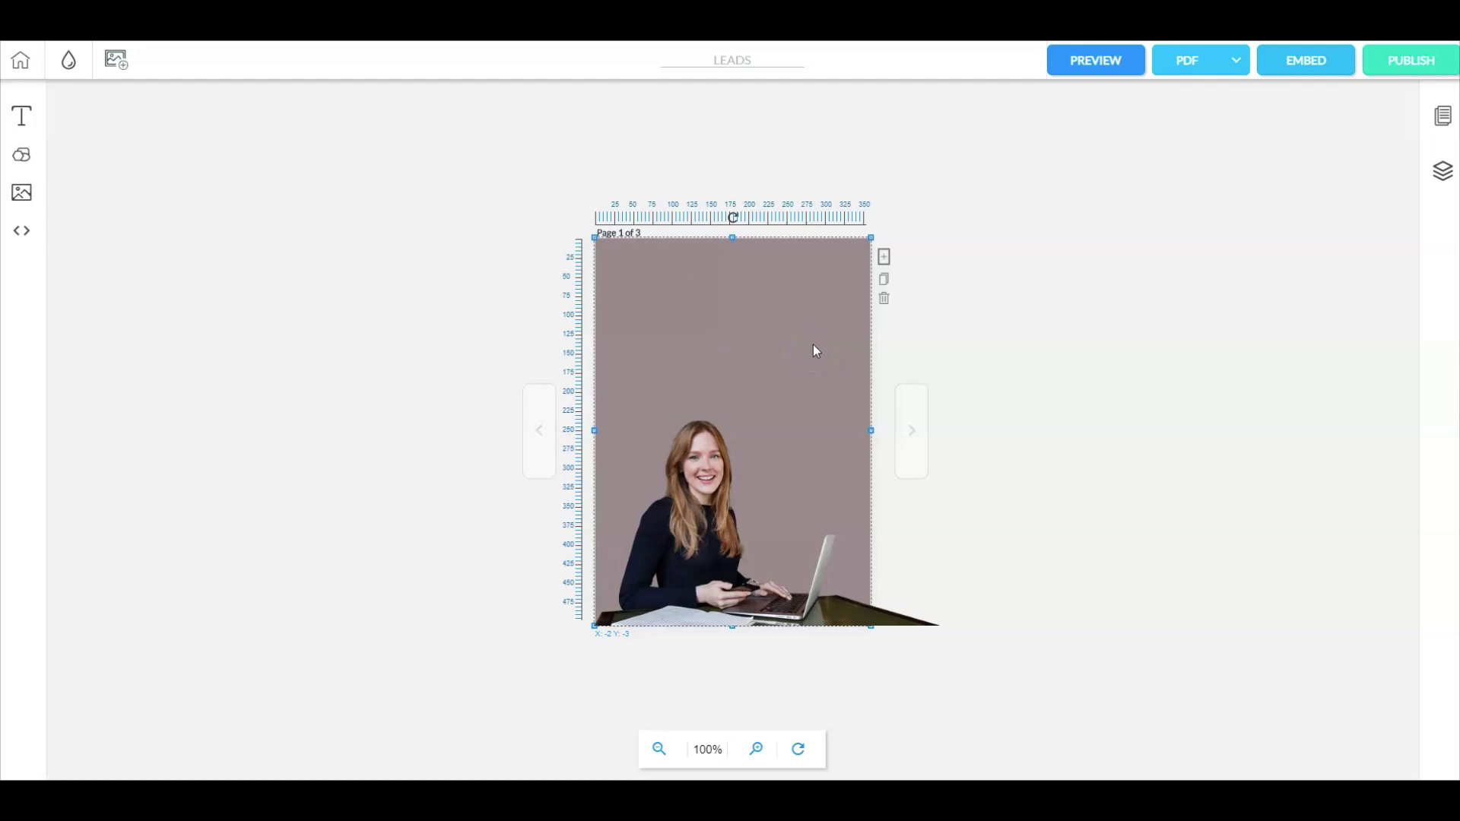
# On page 2, add an image placeholder near the top-left
pyautogui.click(889, 299)
pyautogui.click(923, 430)
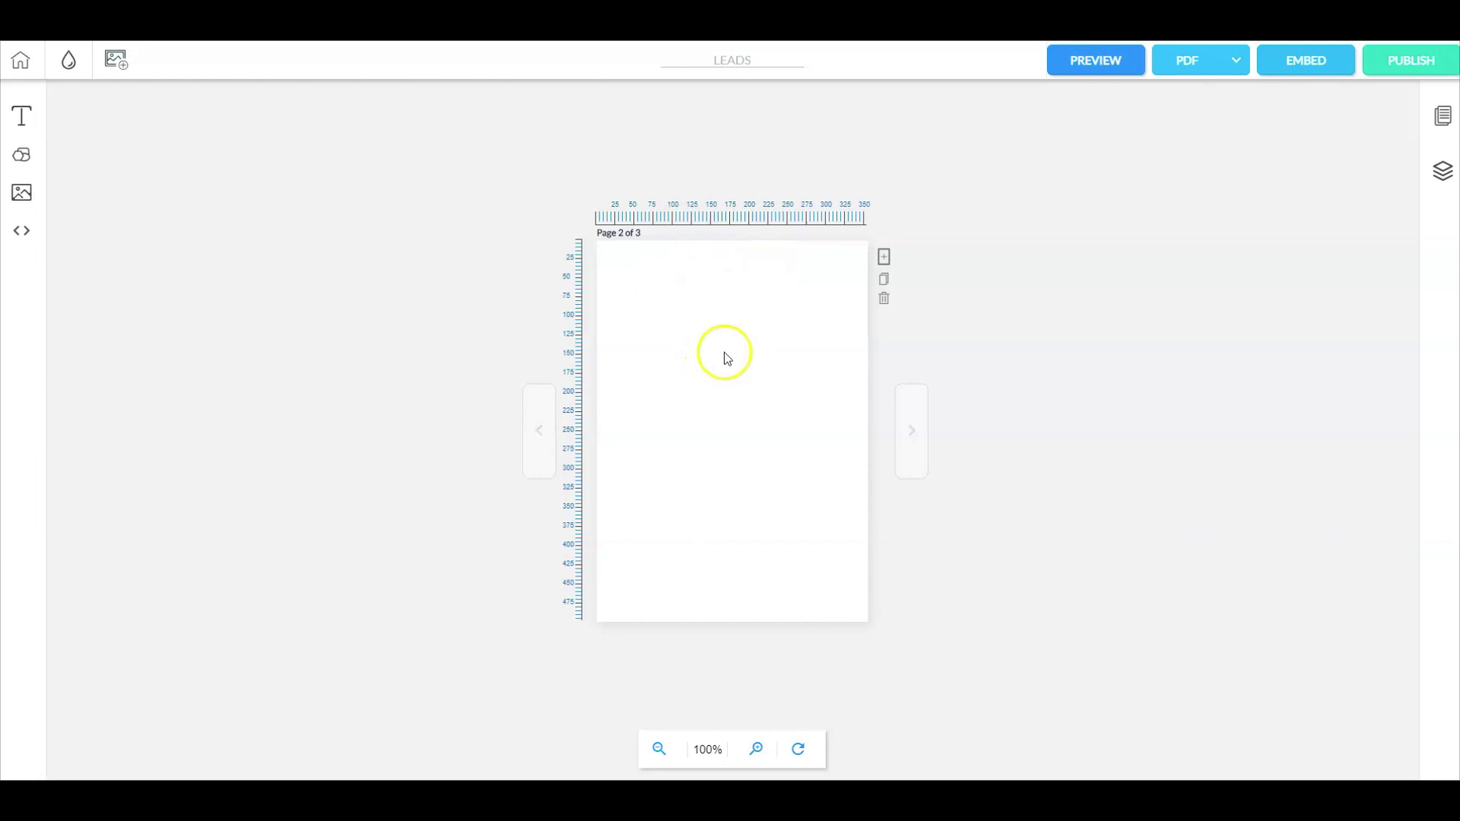
pyautogui.click(21, 192)
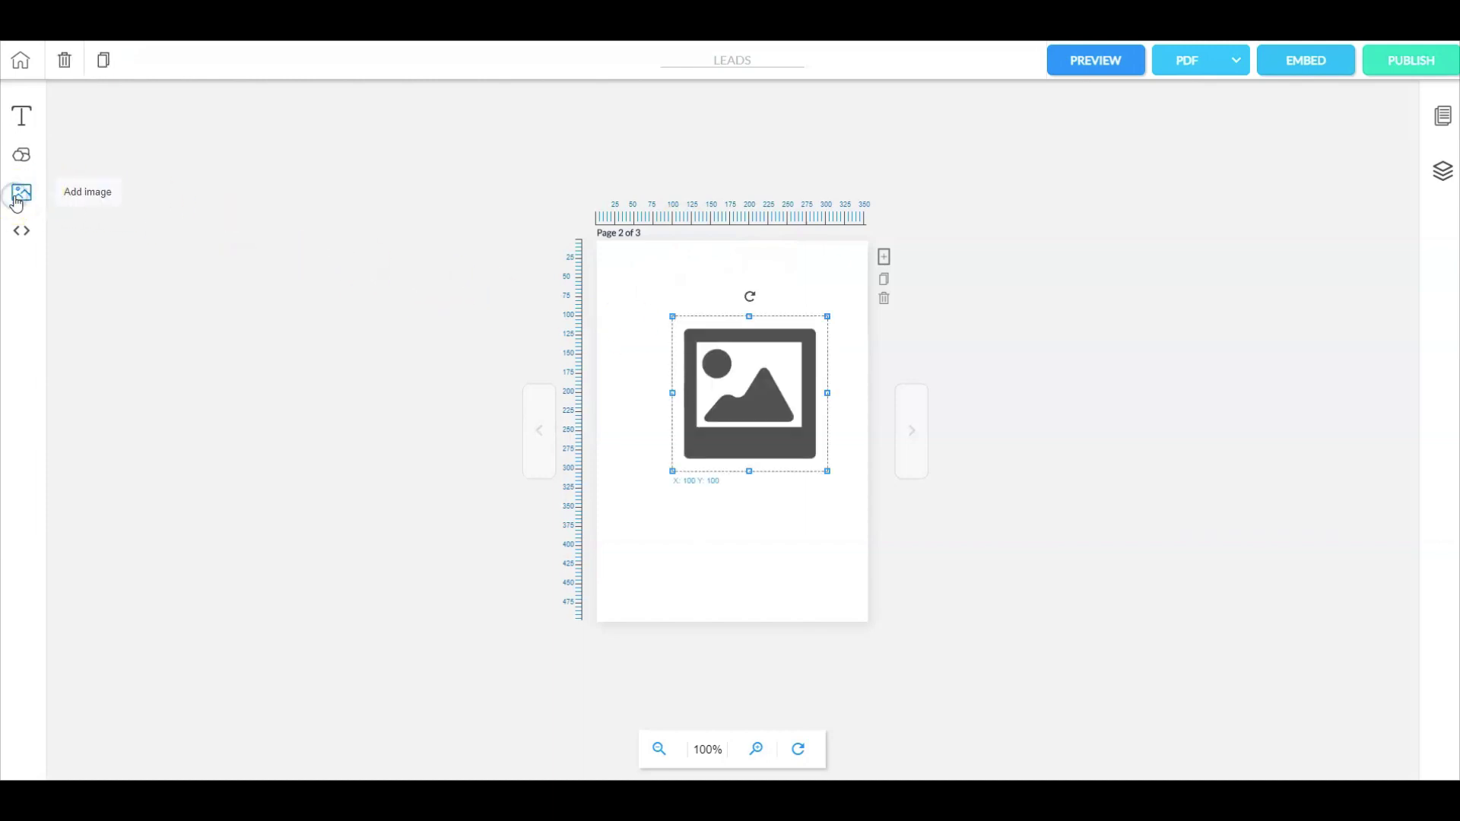
pyautogui.moveTo(732, 397); pyautogui.dragTo(709, 339)
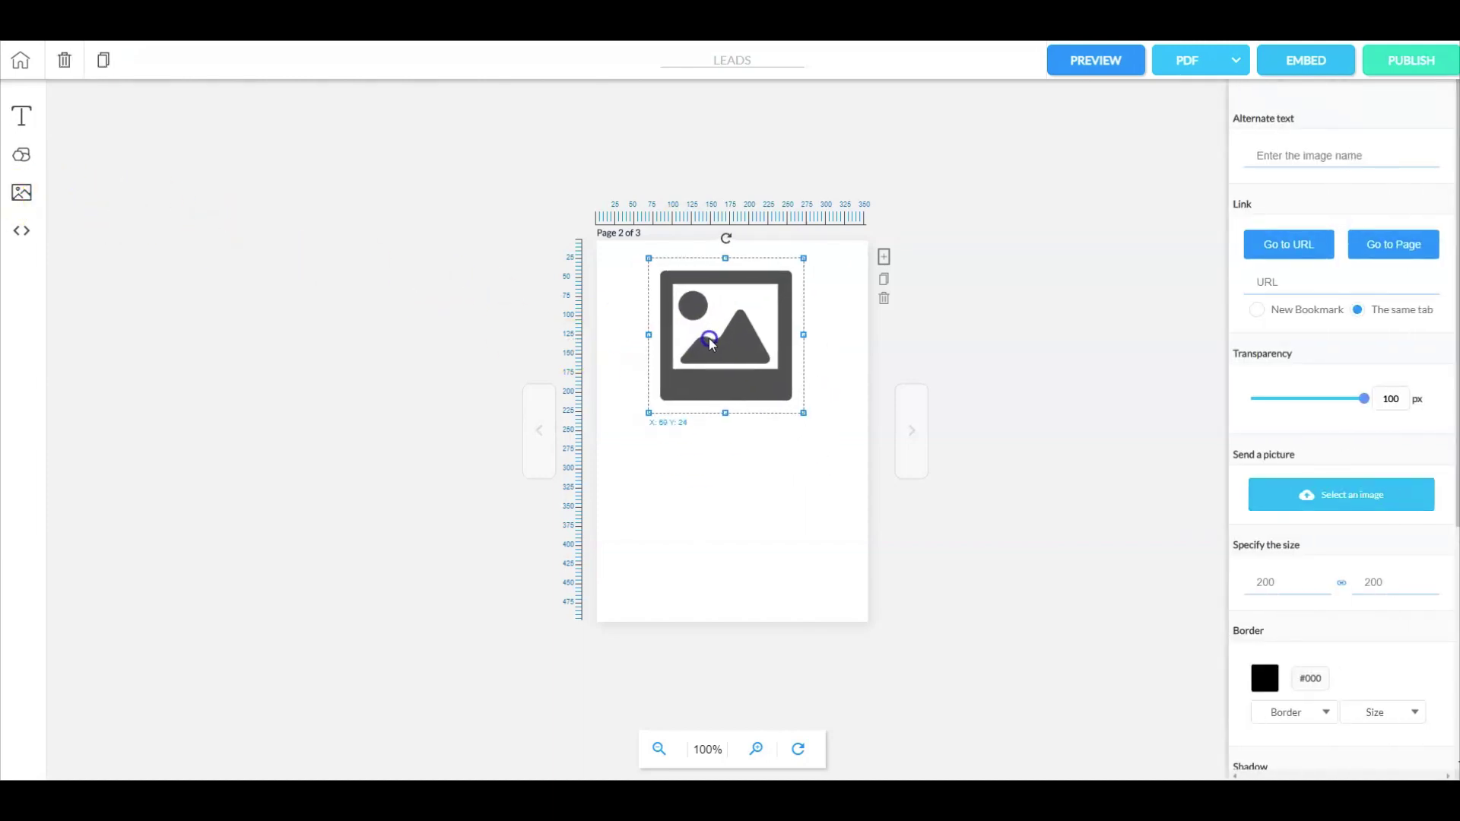
pyautogui.click(1083, 469)
pyautogui.click(781, 361)
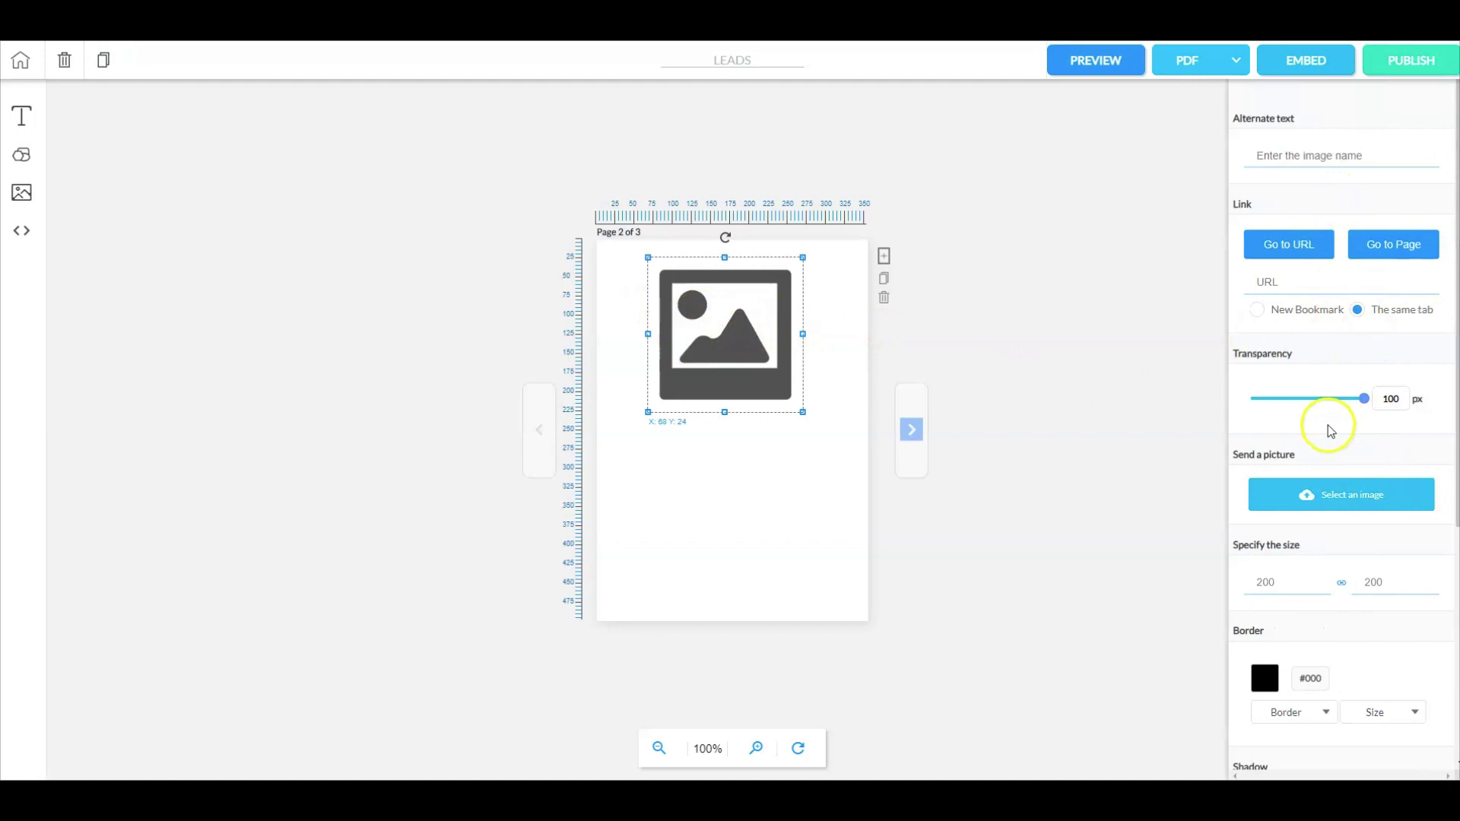
# Fill the placeholder with the Cheetah promo image and shrink it to fit the page
pyautogui.click(1336, 492)
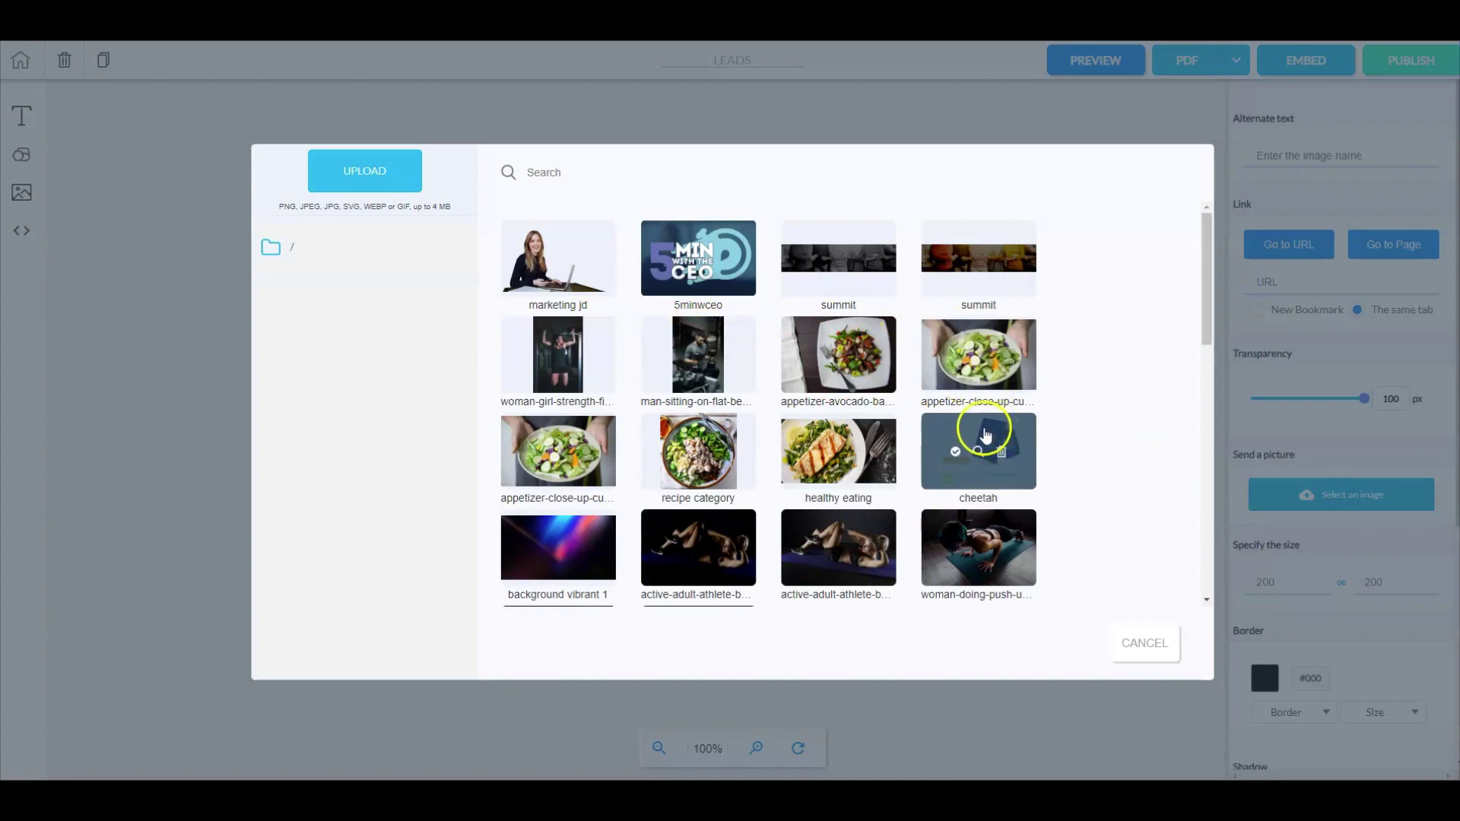
pyautogui.click(955, 451)
pyautogui.moveTo(748, 412); pyautogui.dragTo(760, 416)
pyautogui.click(962, 586)
pyautogui.moveTo(962, 586); pyautogui.dragTo(860, 516)
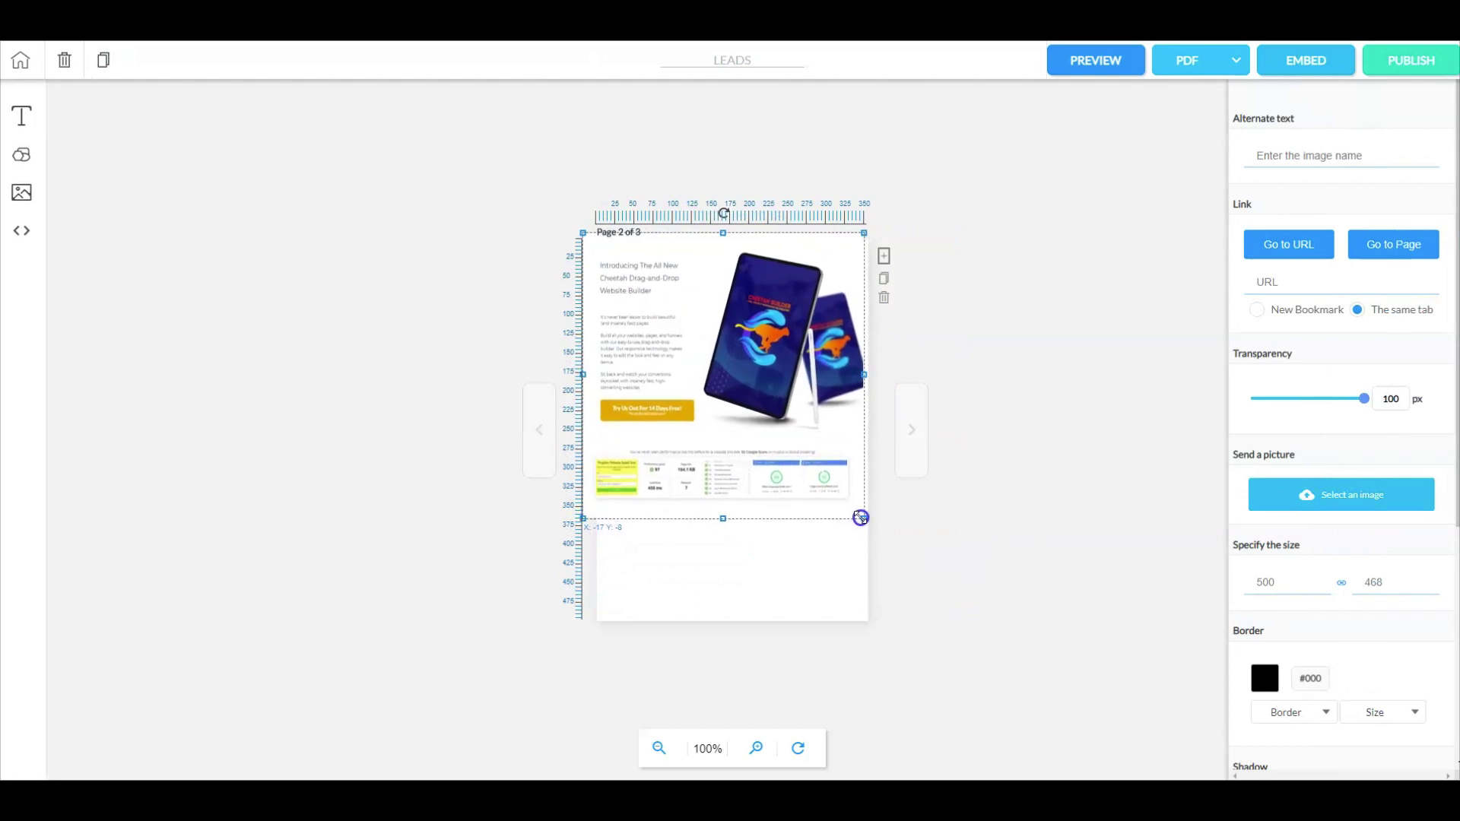
pyautogui.click(1132, 379)
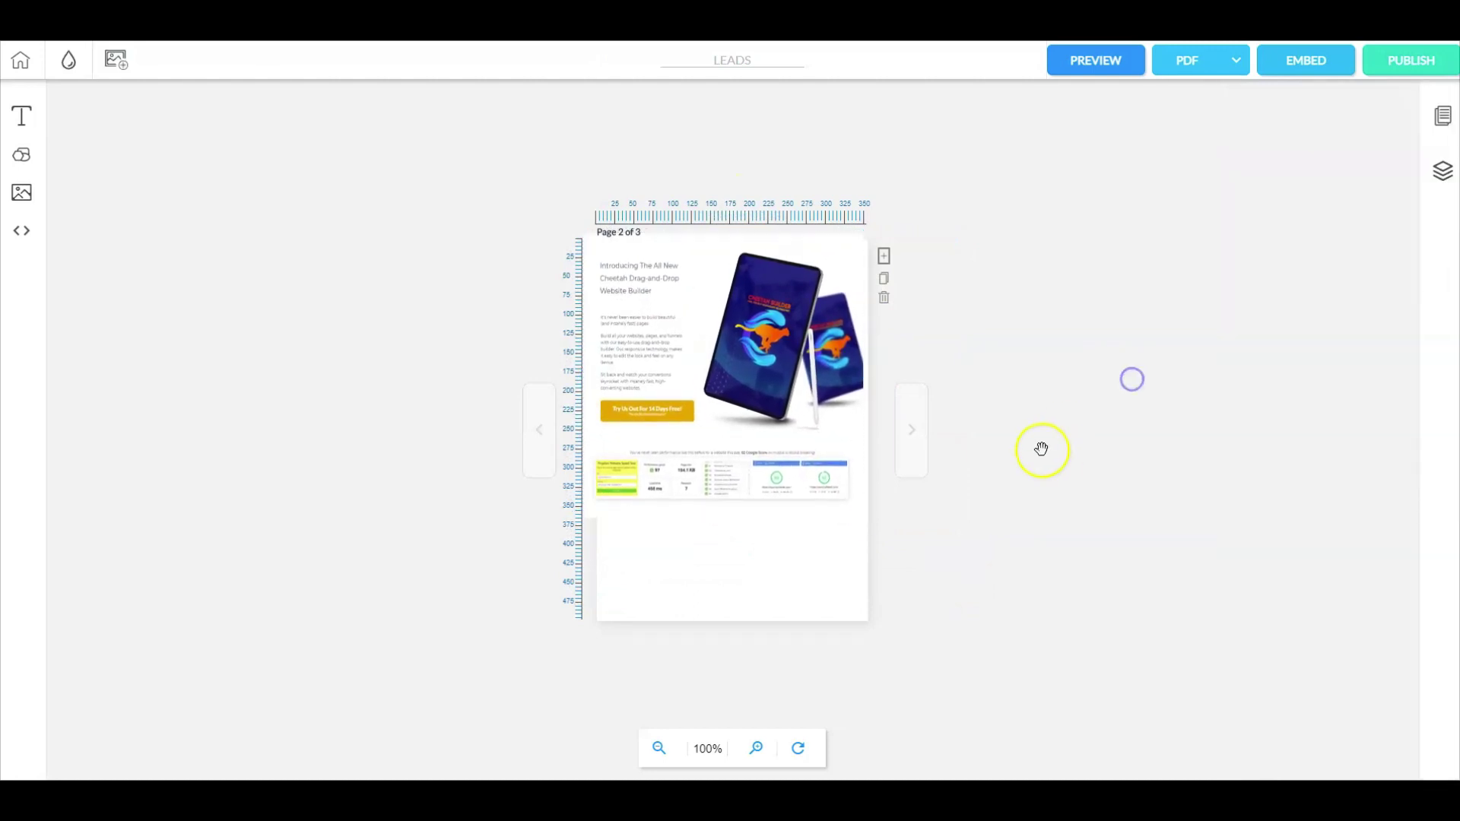
# Link the Cheetah image to the magazine-leads URL
pyautogui.click(733, 332)
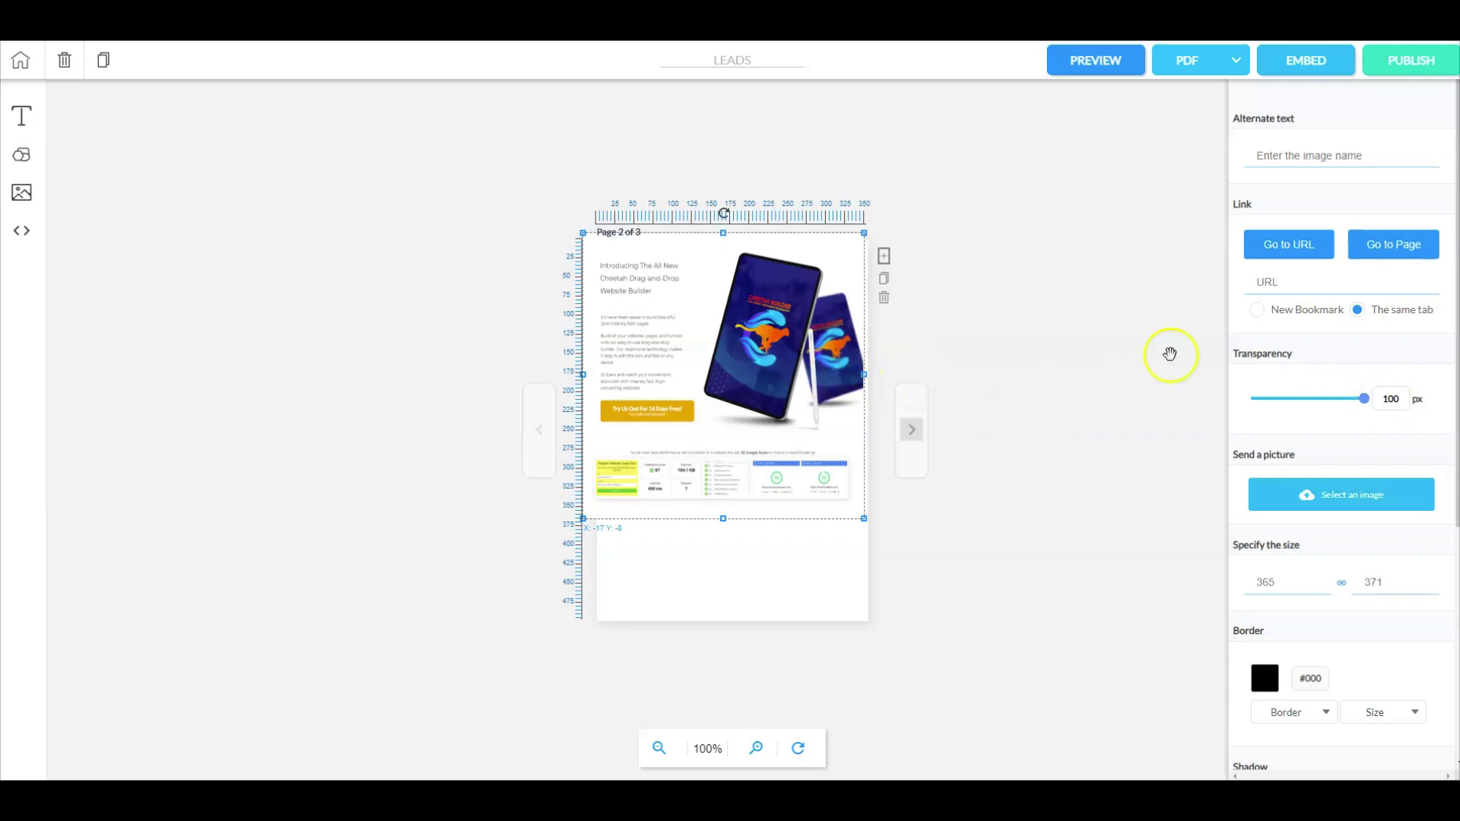
pyautogui.click(1282, 287)
pyautogui.hotkey('ctrl', 'v')
pyautogui.click(1082, 306)
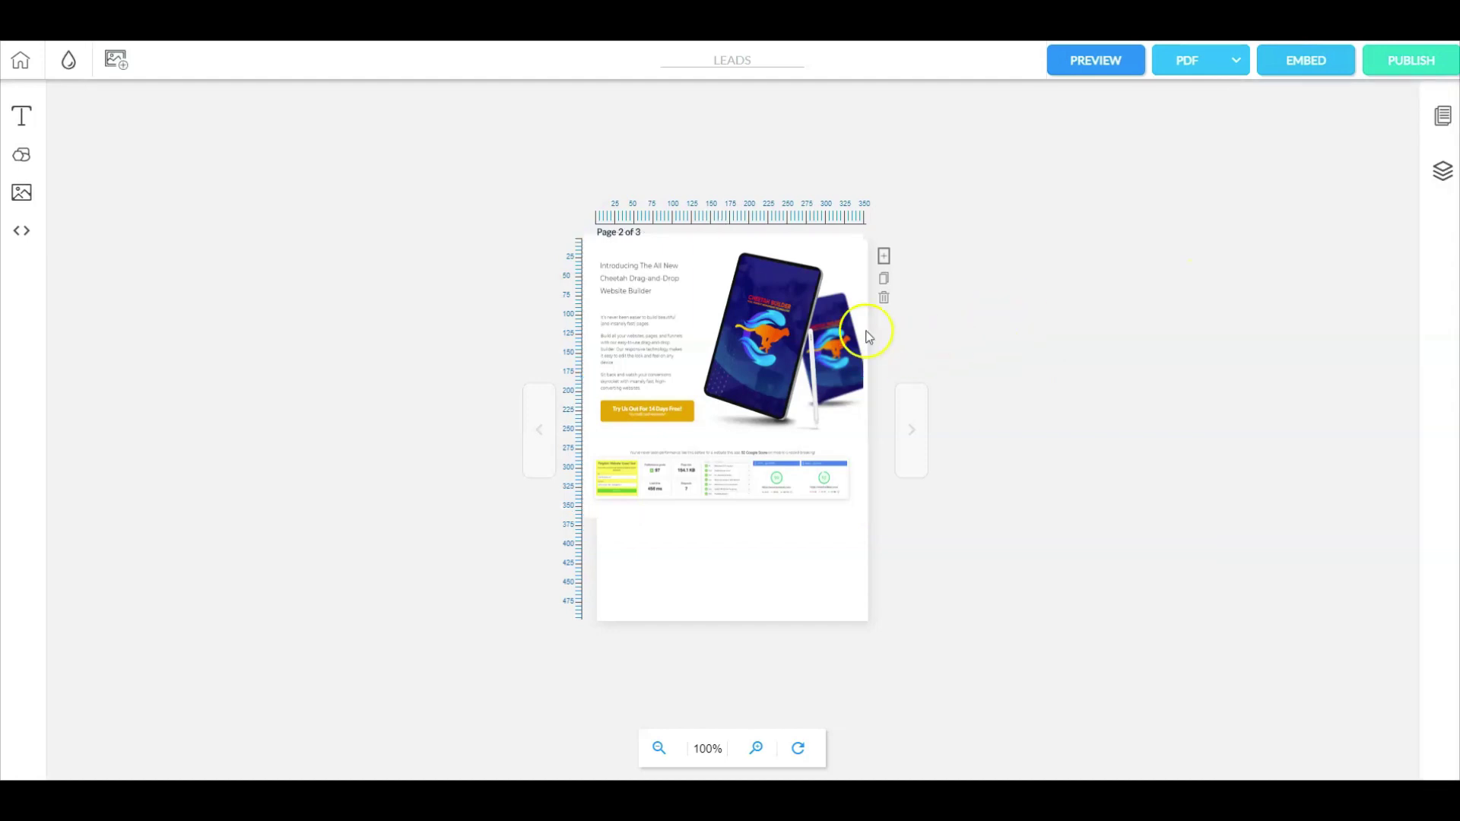
# Add a text box below the hero image reading 'GIVE ME ACCESS!'
pyautogui.click(37, 122)
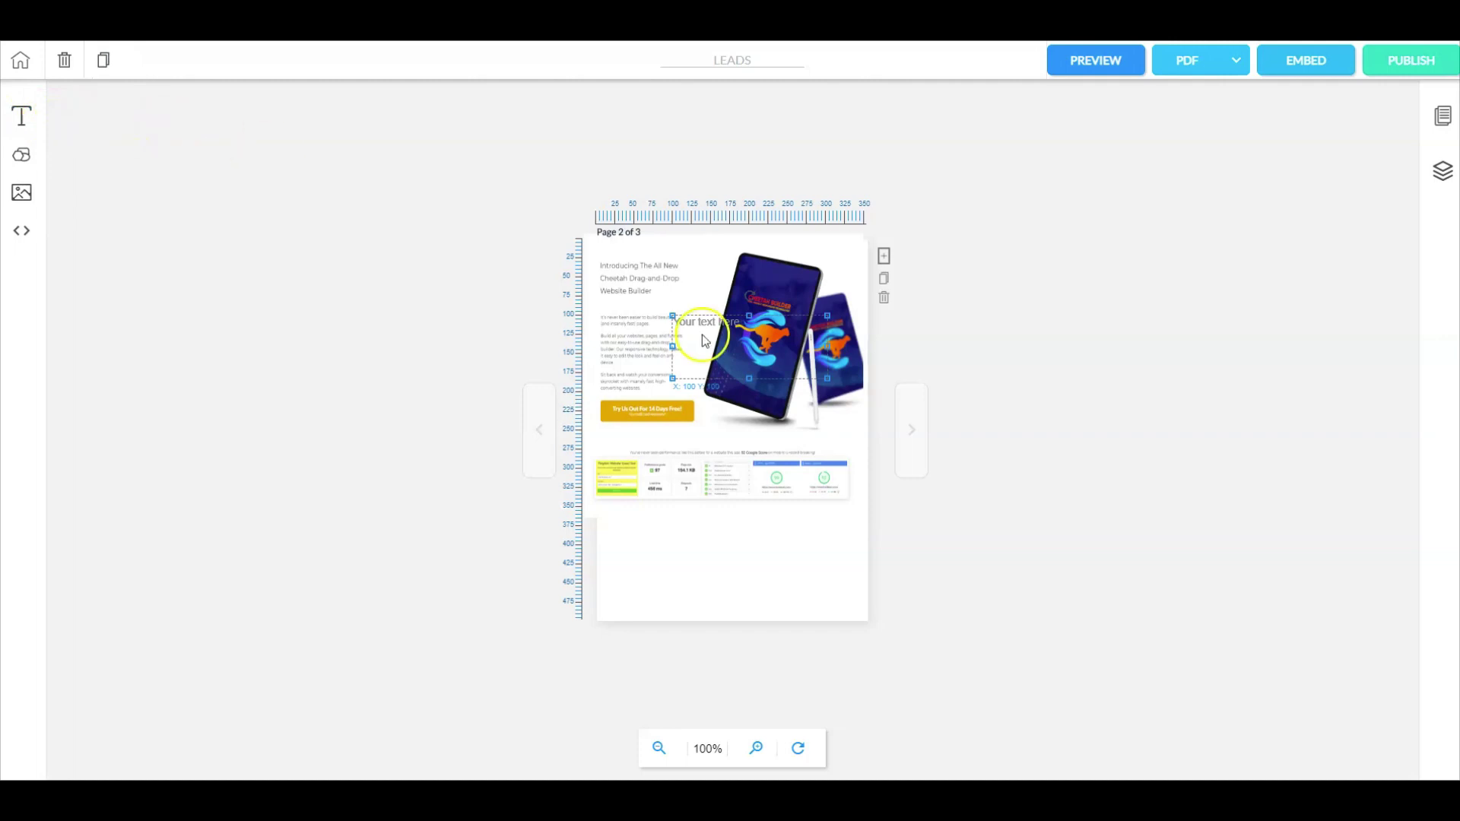
pyautogui.moveTo(742, 322); pyautogui.dragTo(694, 537)
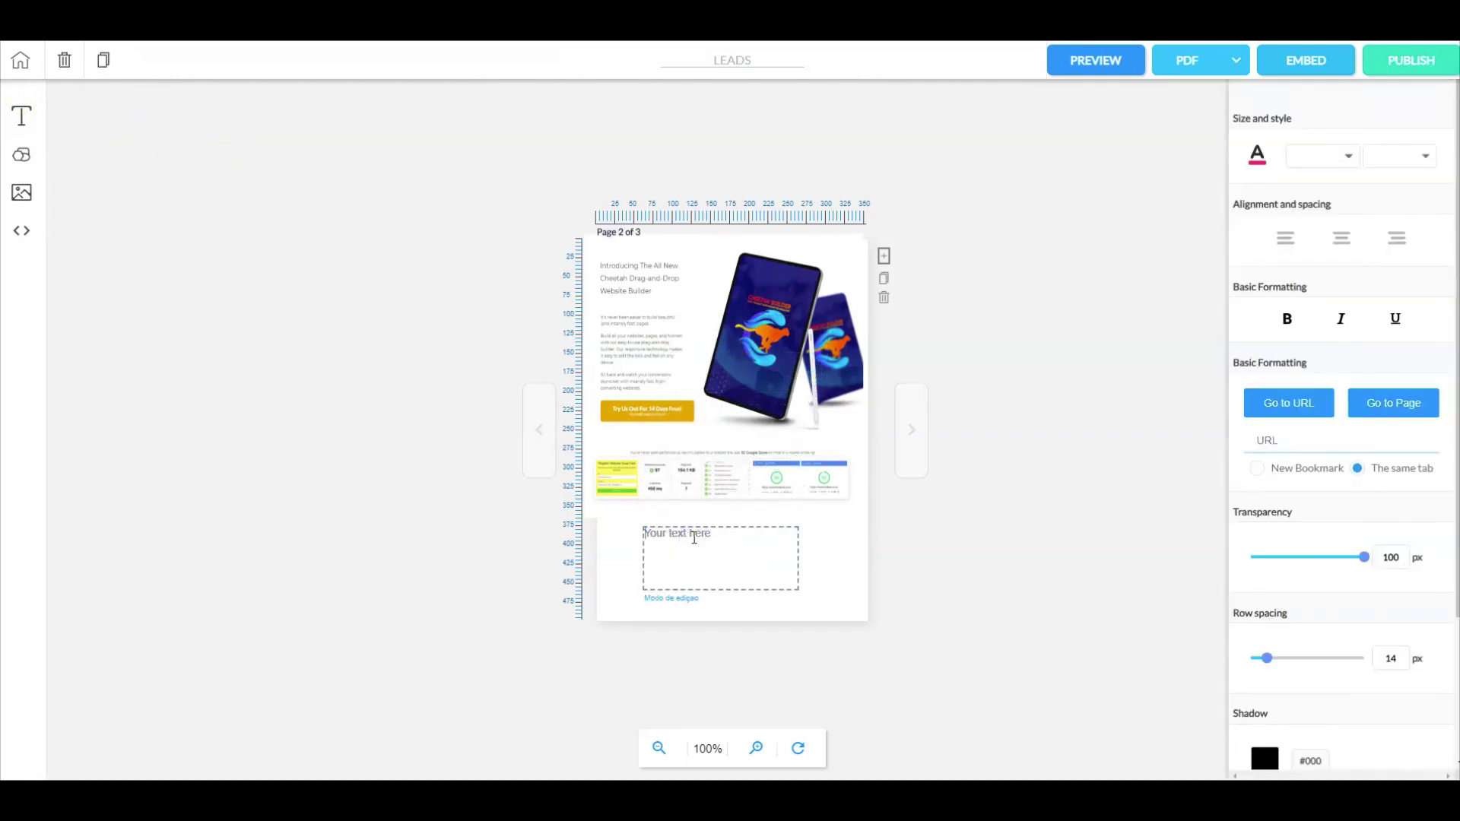
pyautogui.write('GIVE ME ACCESS!')
# Make the GIVE ME ACCESS! text centred, bold, near-black, at font size 20
pyautogui.moveTo(750, 537); pyautogui.dragTo(596, 515)
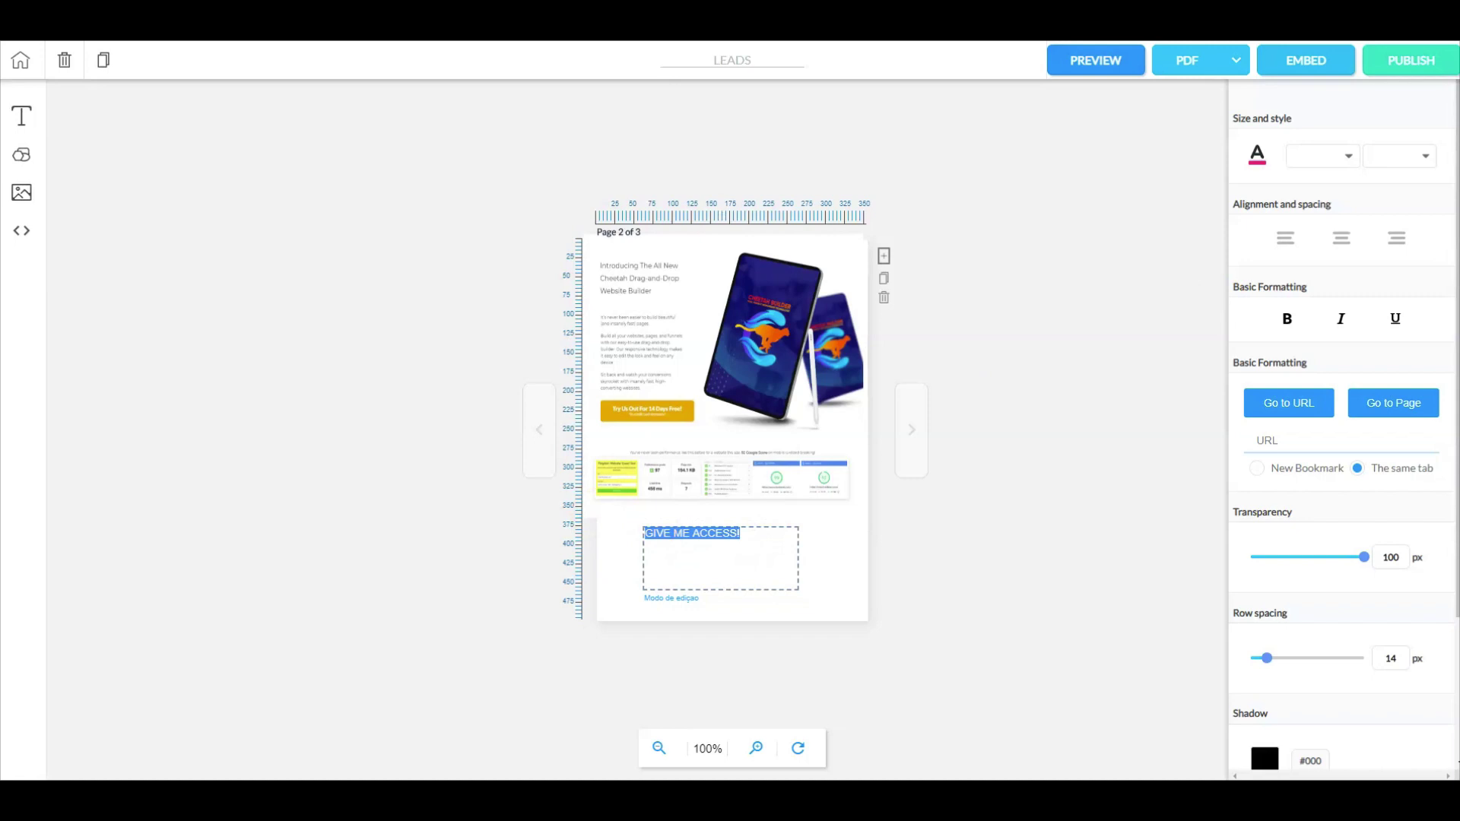
pyautogui.click(1341, 239)
pyautogui.click(1295, 319)
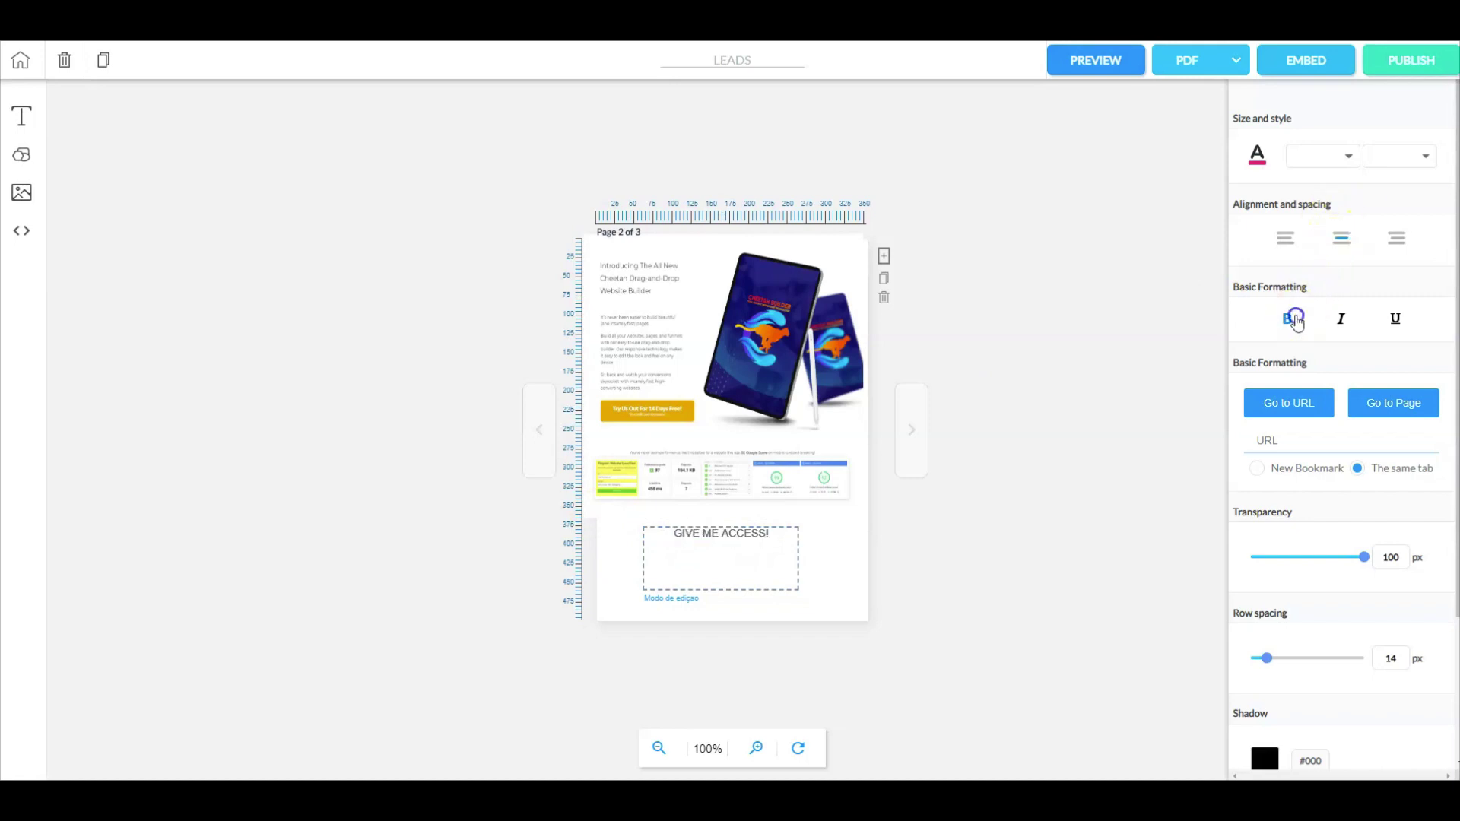
pyautogui.click(1262, 160)
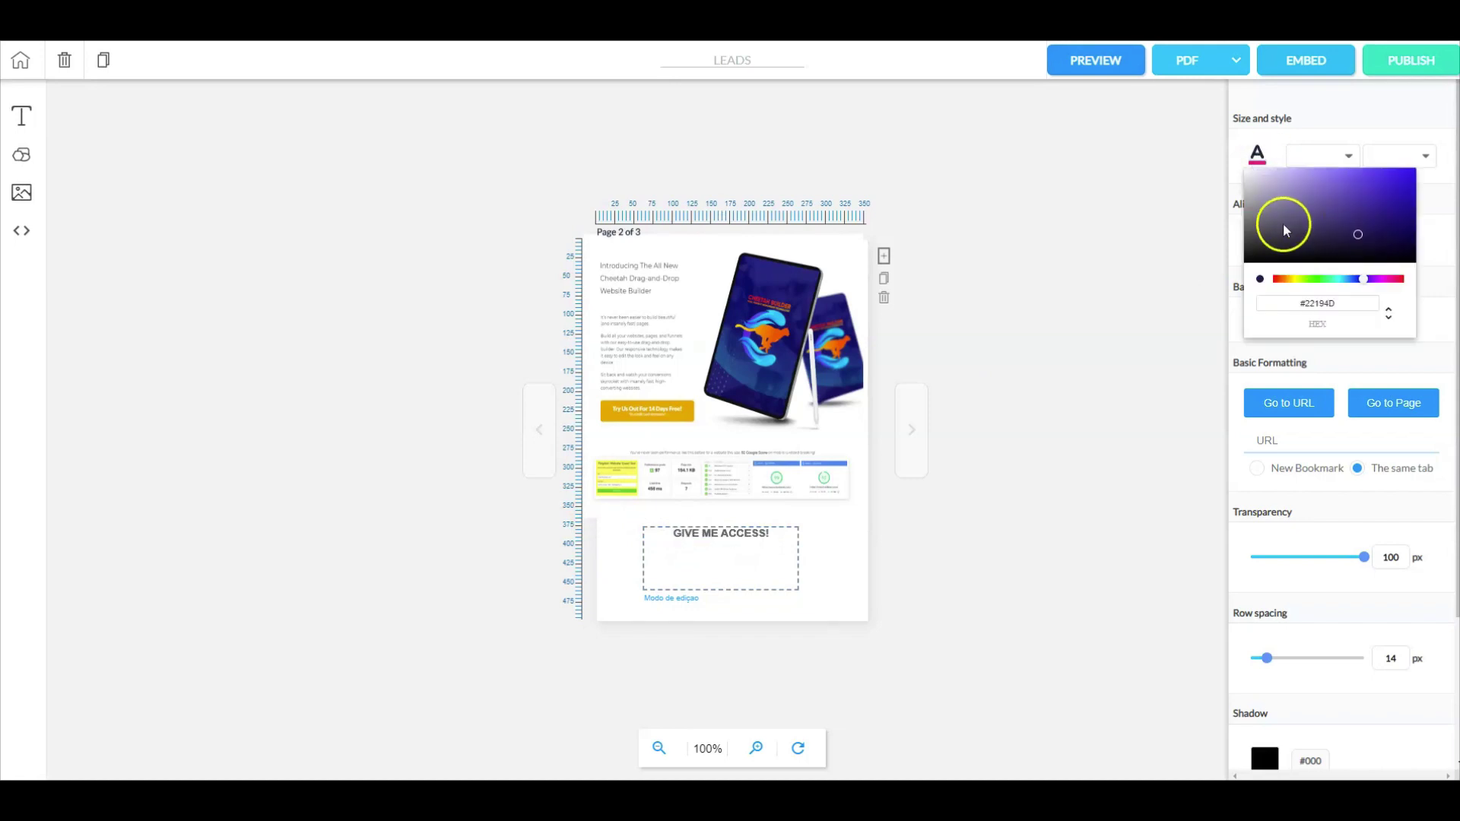
pyautogui.click(1251, 255)
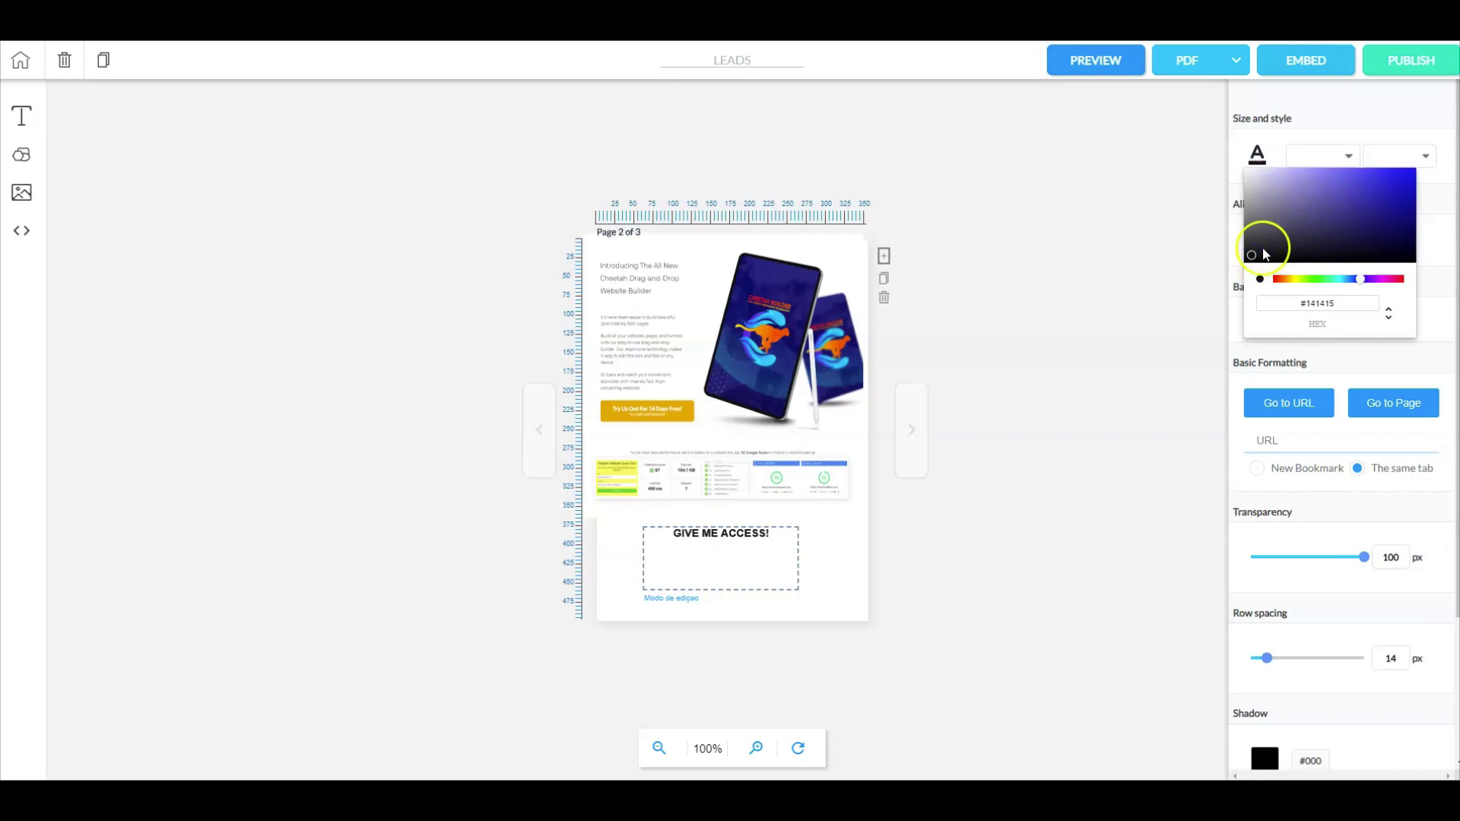
pyautogui.click(1344, 160)
pyautogui.scroll(-5, 1315, 257)
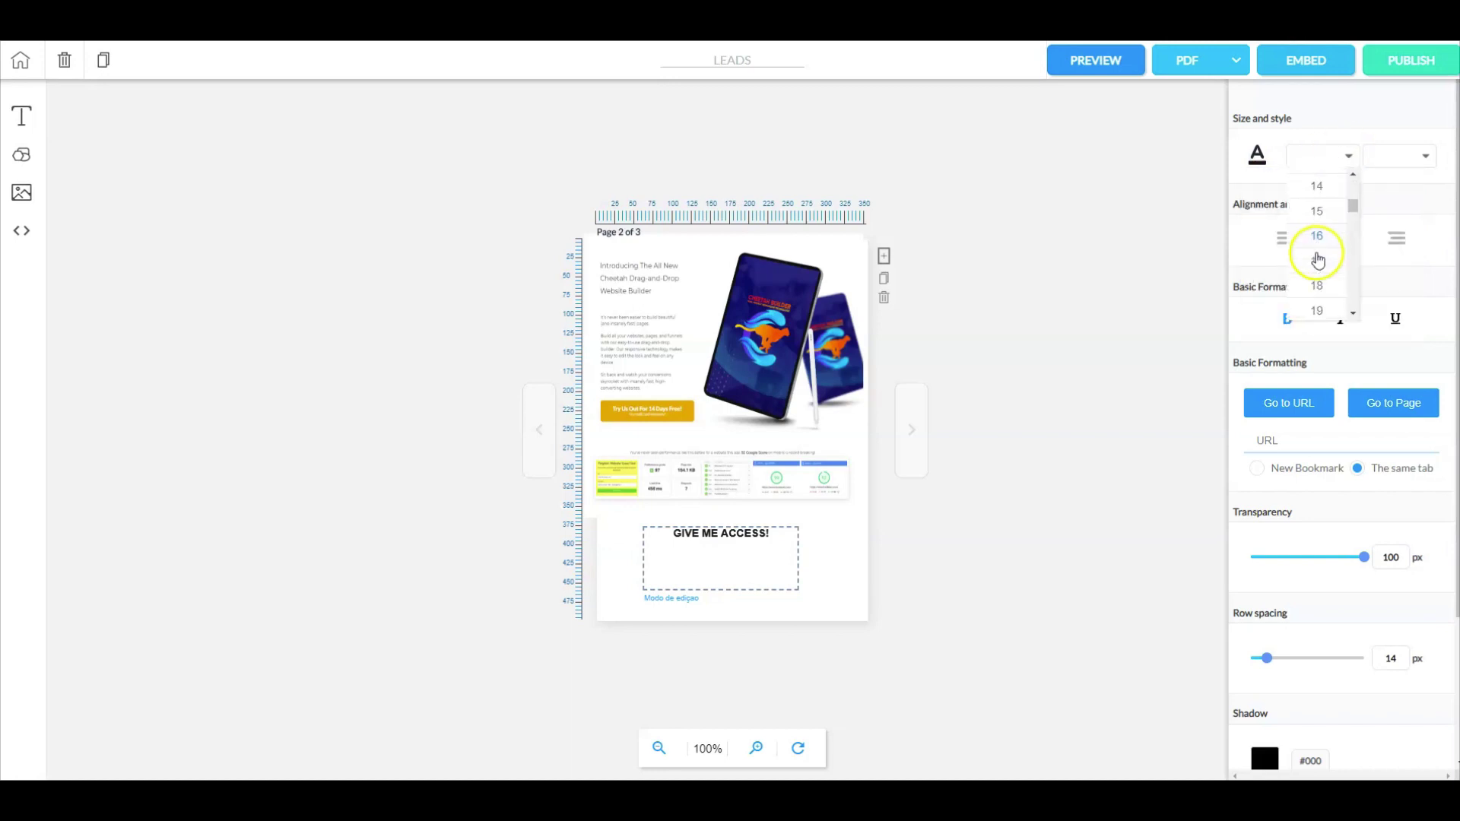
pyautogui.scroll(3, 1317, 251)
pyautogui.click(1316, 199)
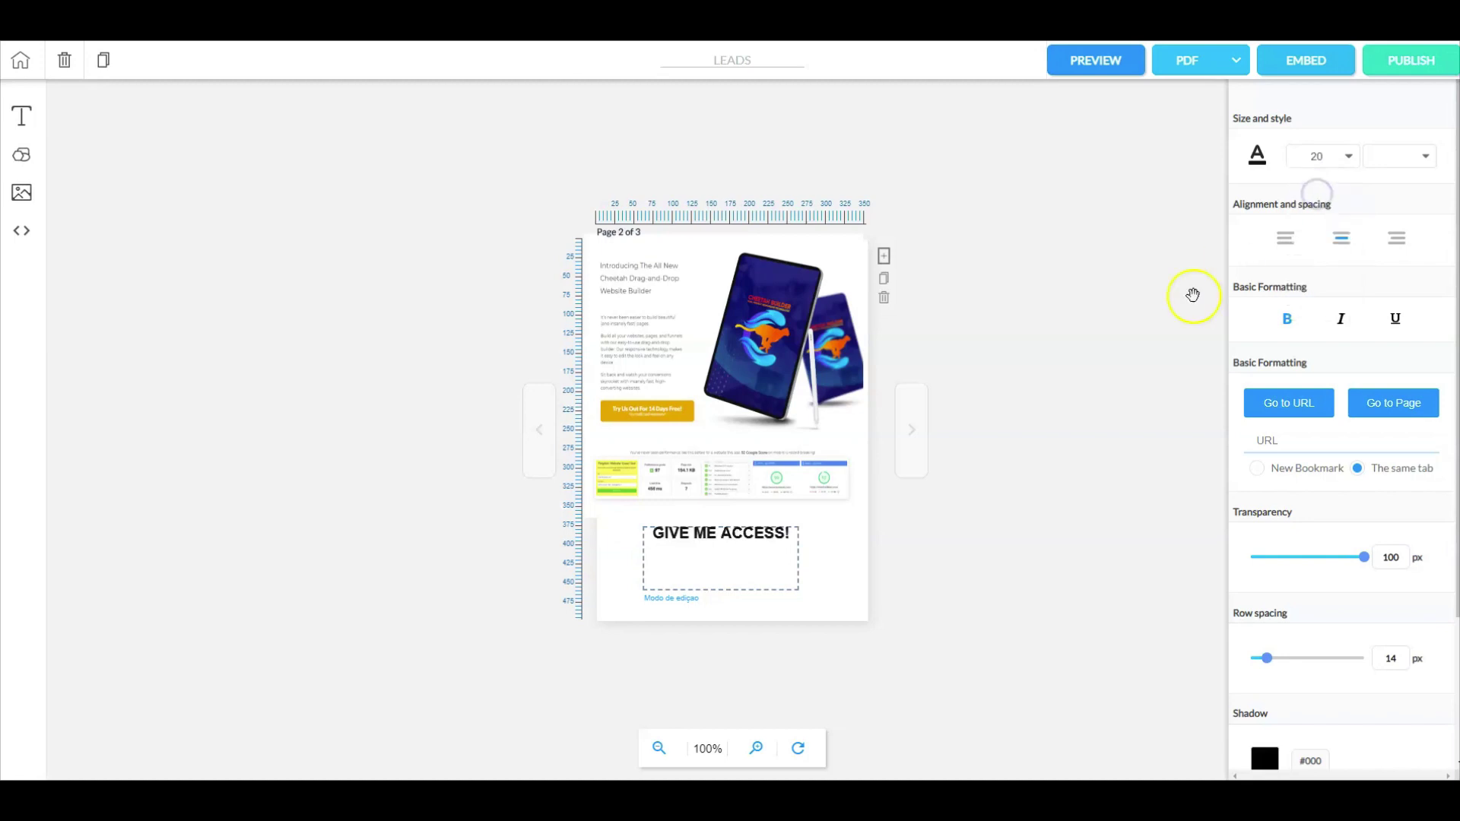
# Move the GIVE ME ACCESS! heading up slightly under the hero block
pyautogui.click(648, 537)
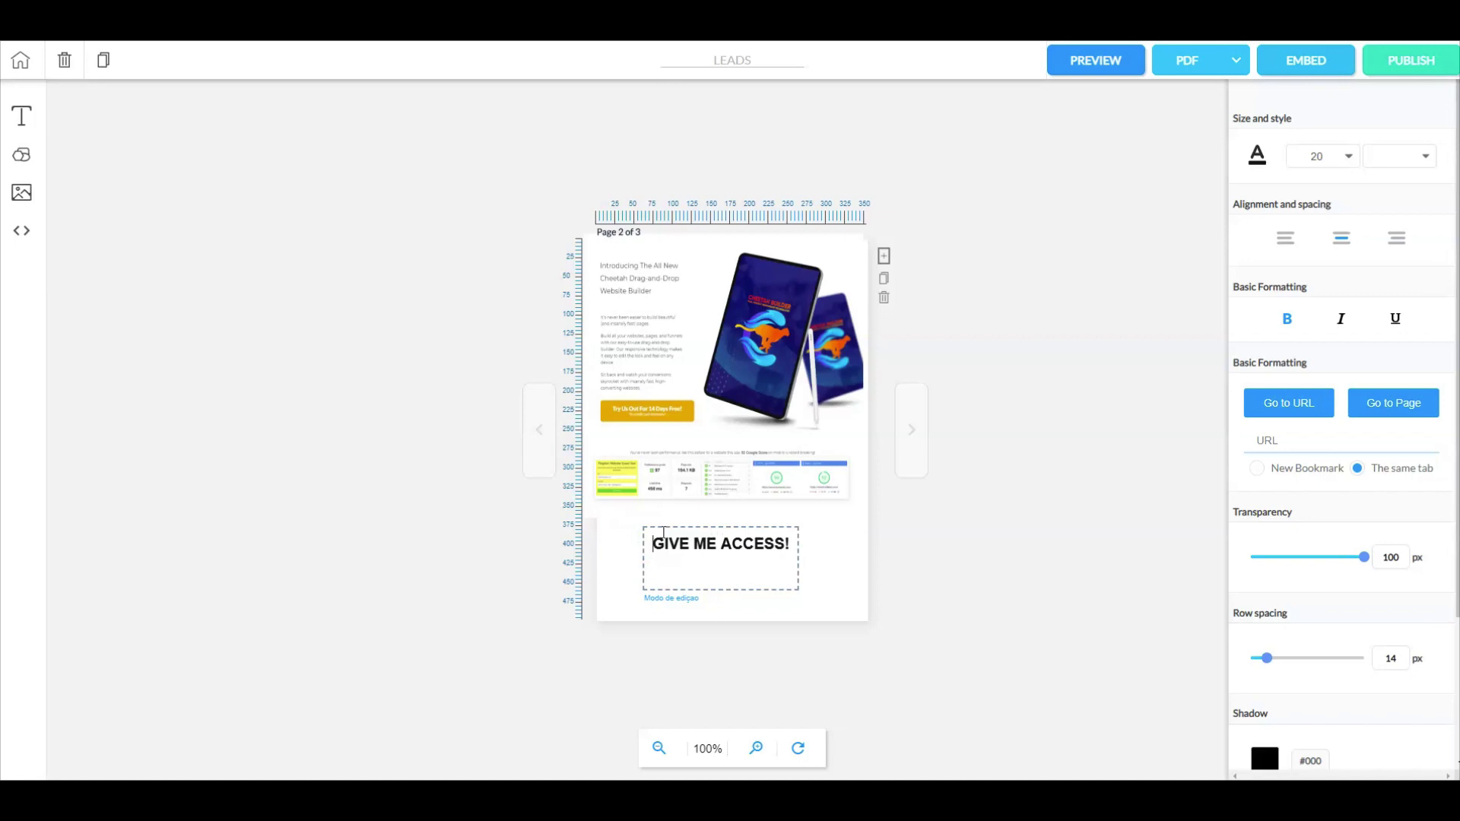
pyautogui.click(715, 543)
pyautogui.click(958, 583)
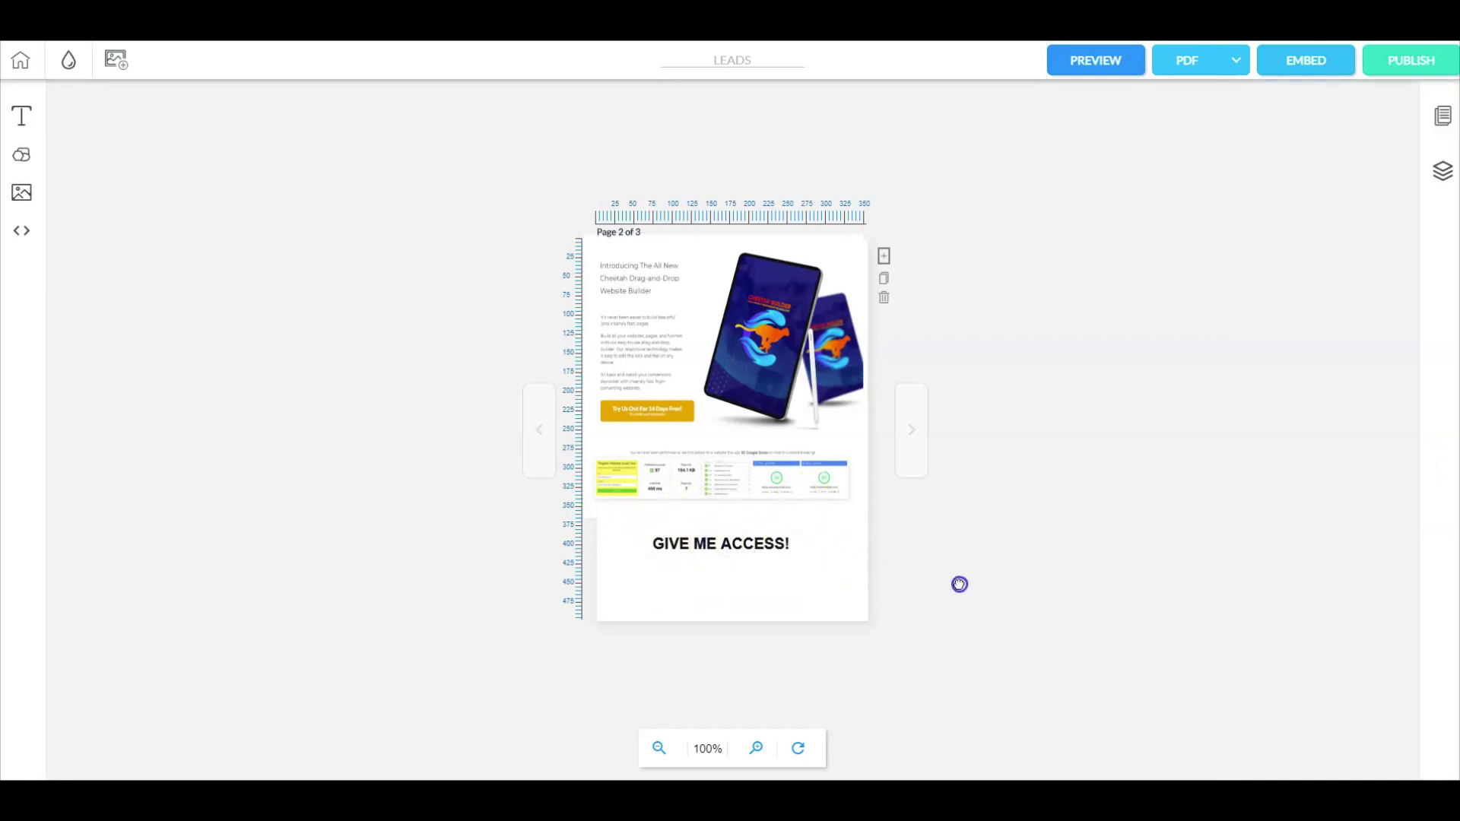
pyautogui.moveTo(746, 564)
pyautogui.mouseDown()
pyautogui.moveTo(746, 538)
pyautogui.moveTo(748, 551)
pyautogui.mouseUp()
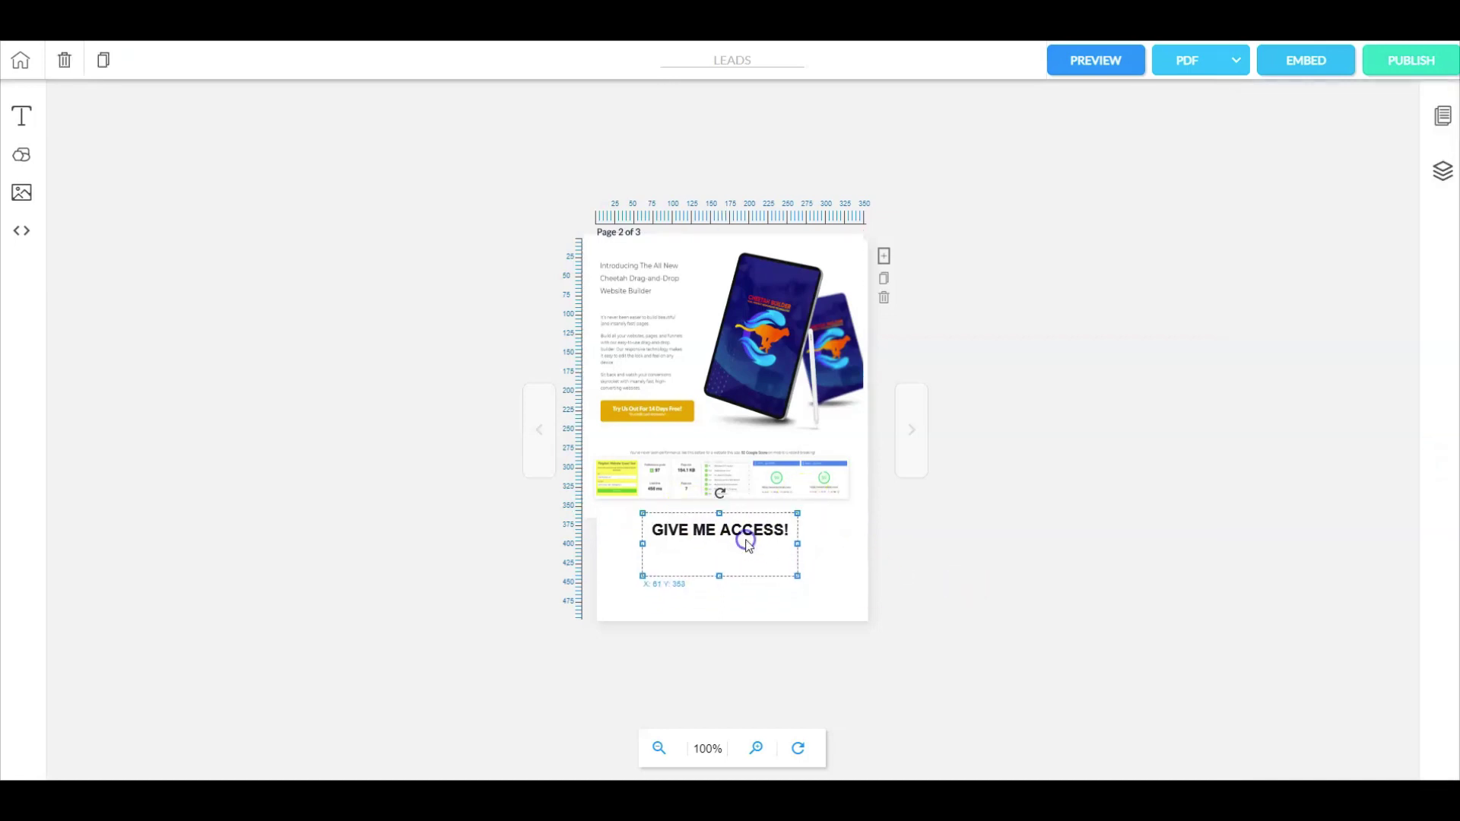
# Link the GIVE ME ACCESS! heading to the magazine-leads URL
pyautogui.doubleClick(746, 540)
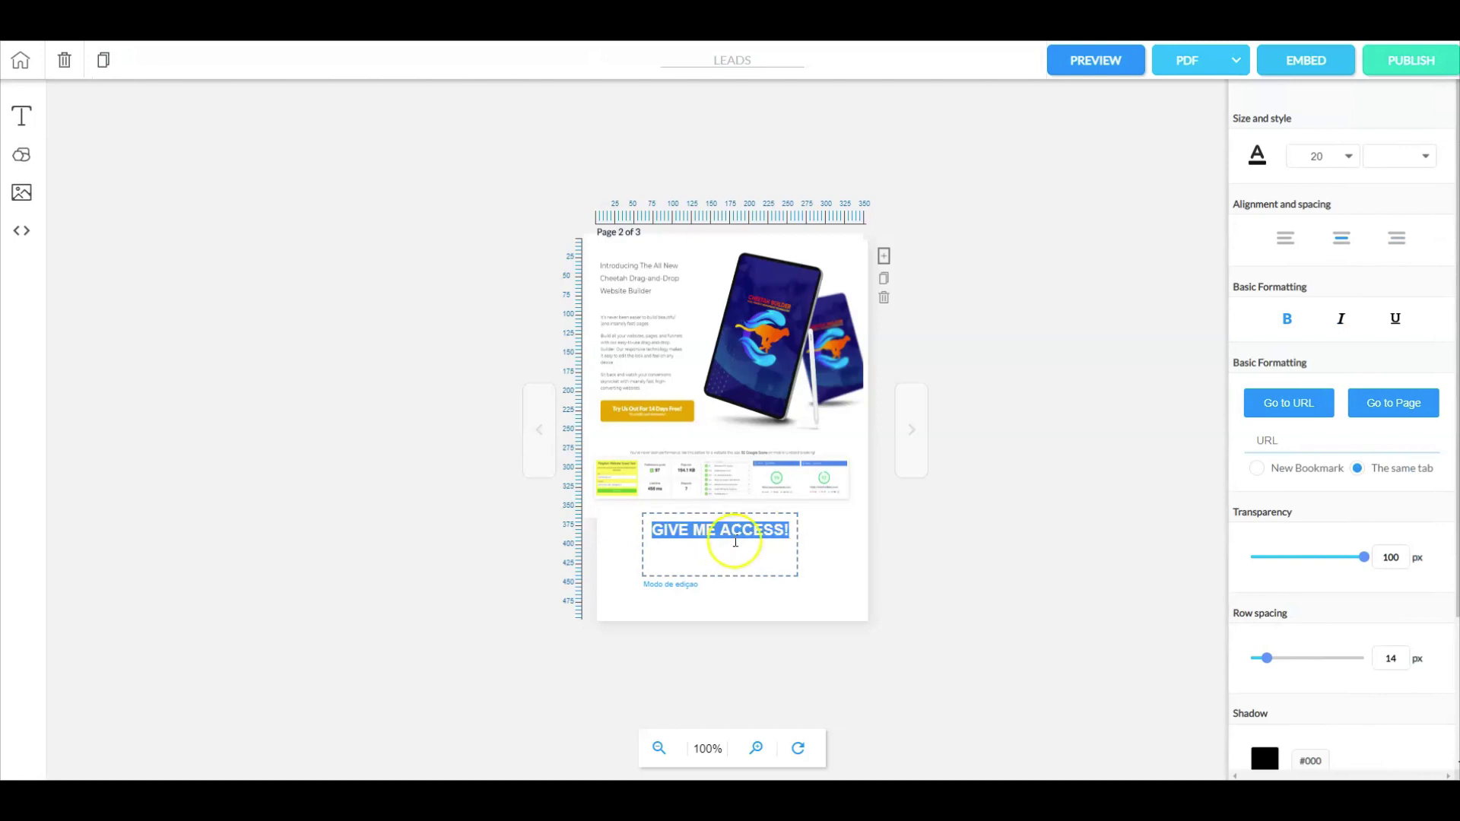
pyautogui.click(1291, 442)
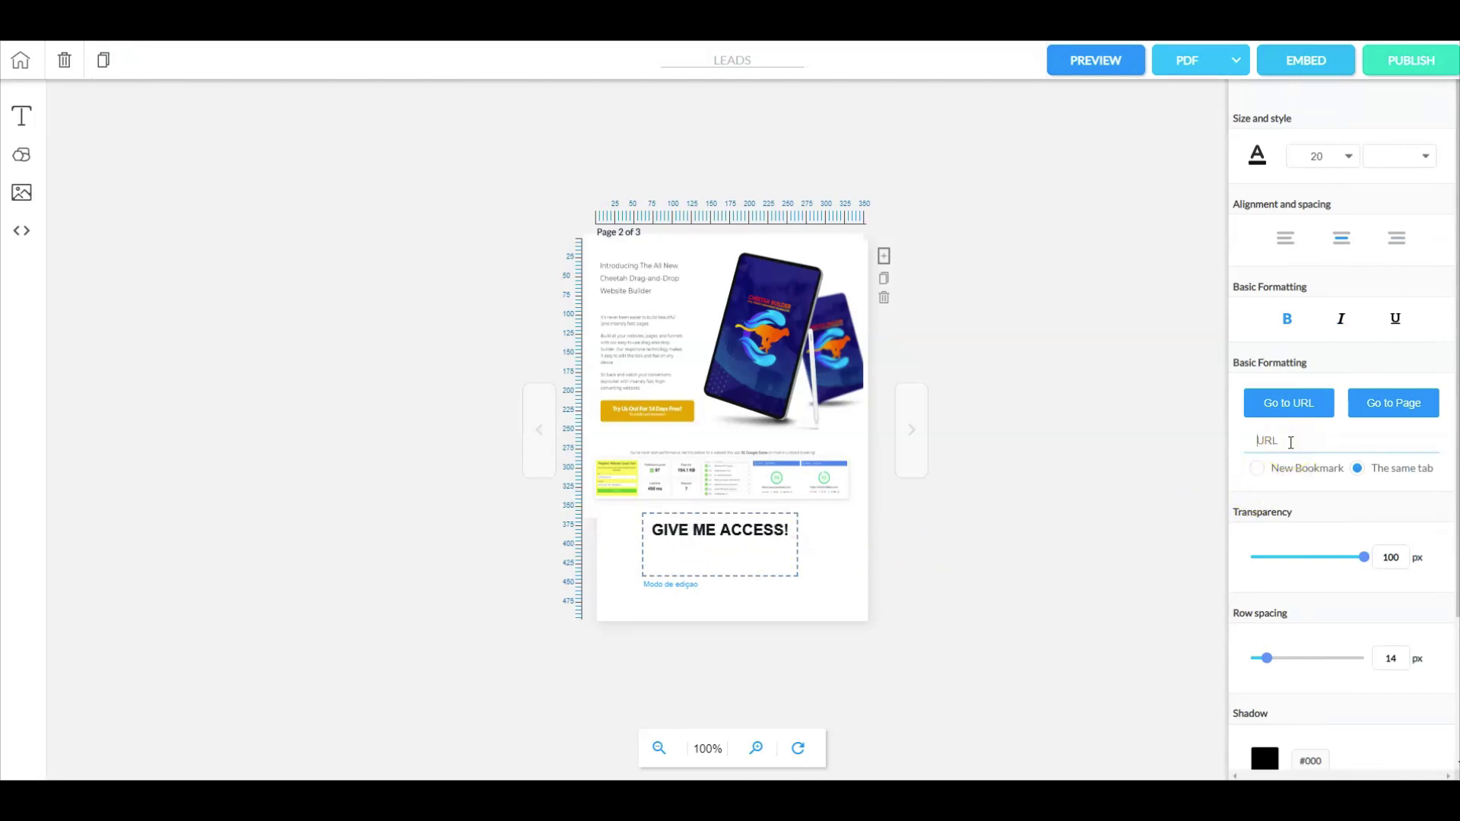
pyautogui.hotkey('ctrl', 'v')
pyautogui.click(1132, 496)
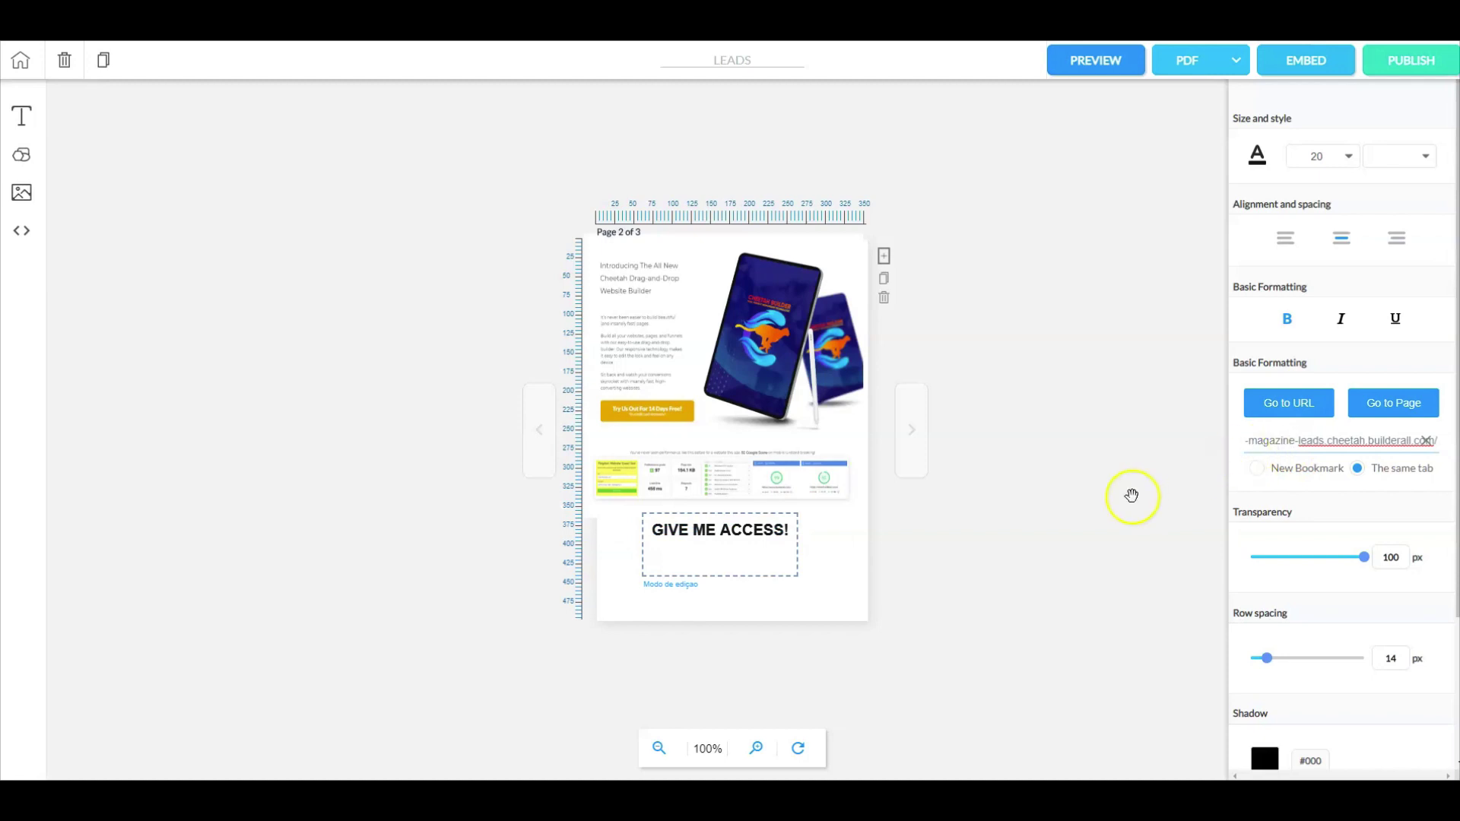
# Check the hero image and heading on page 2 by selecting each in turn
pyautogui.click(756, 326)
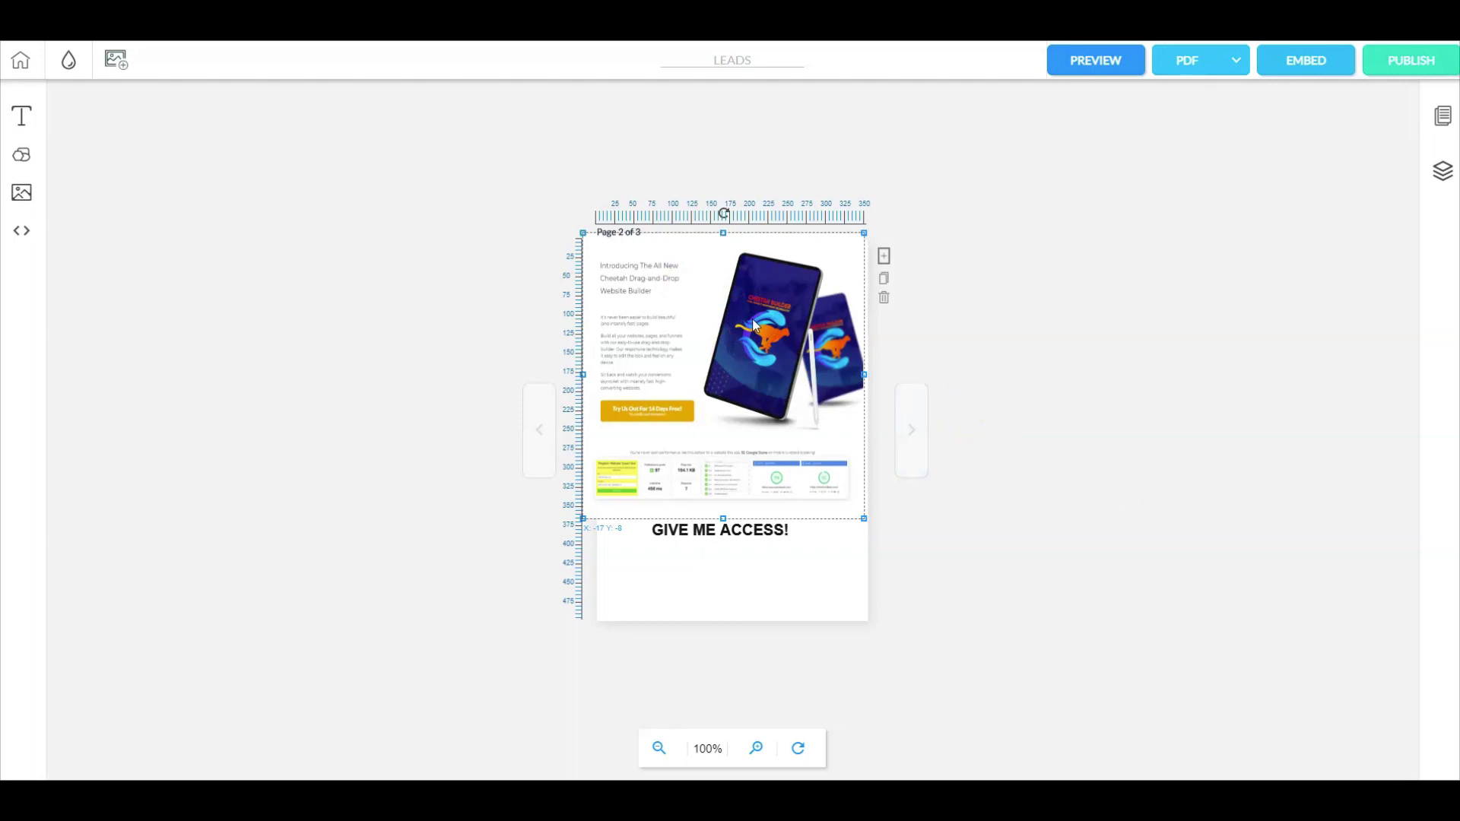
pyautogui.click(727, 267)
pyautogui.click(722, 535)
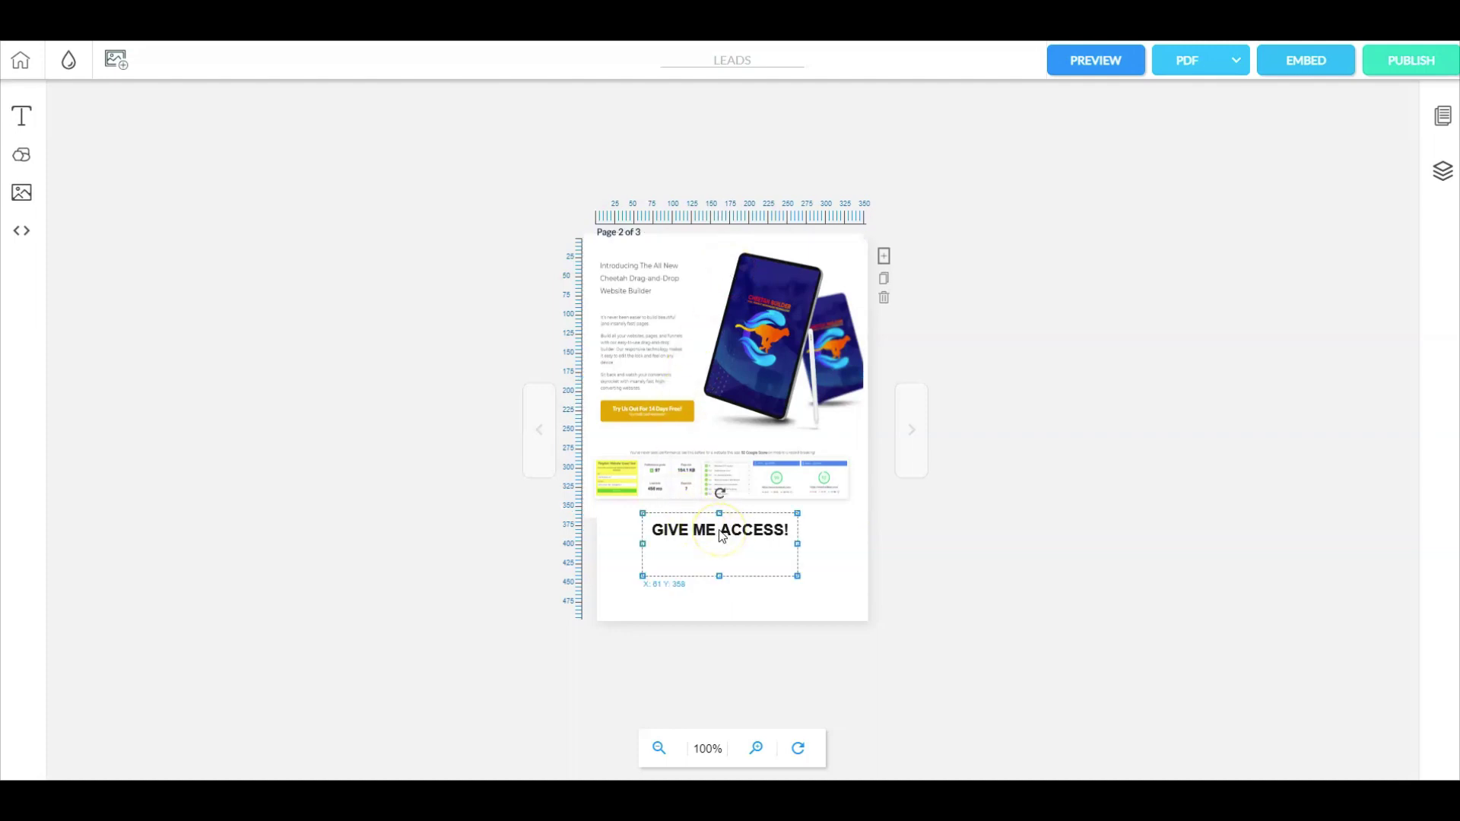
pyautogui.click(917, 494)
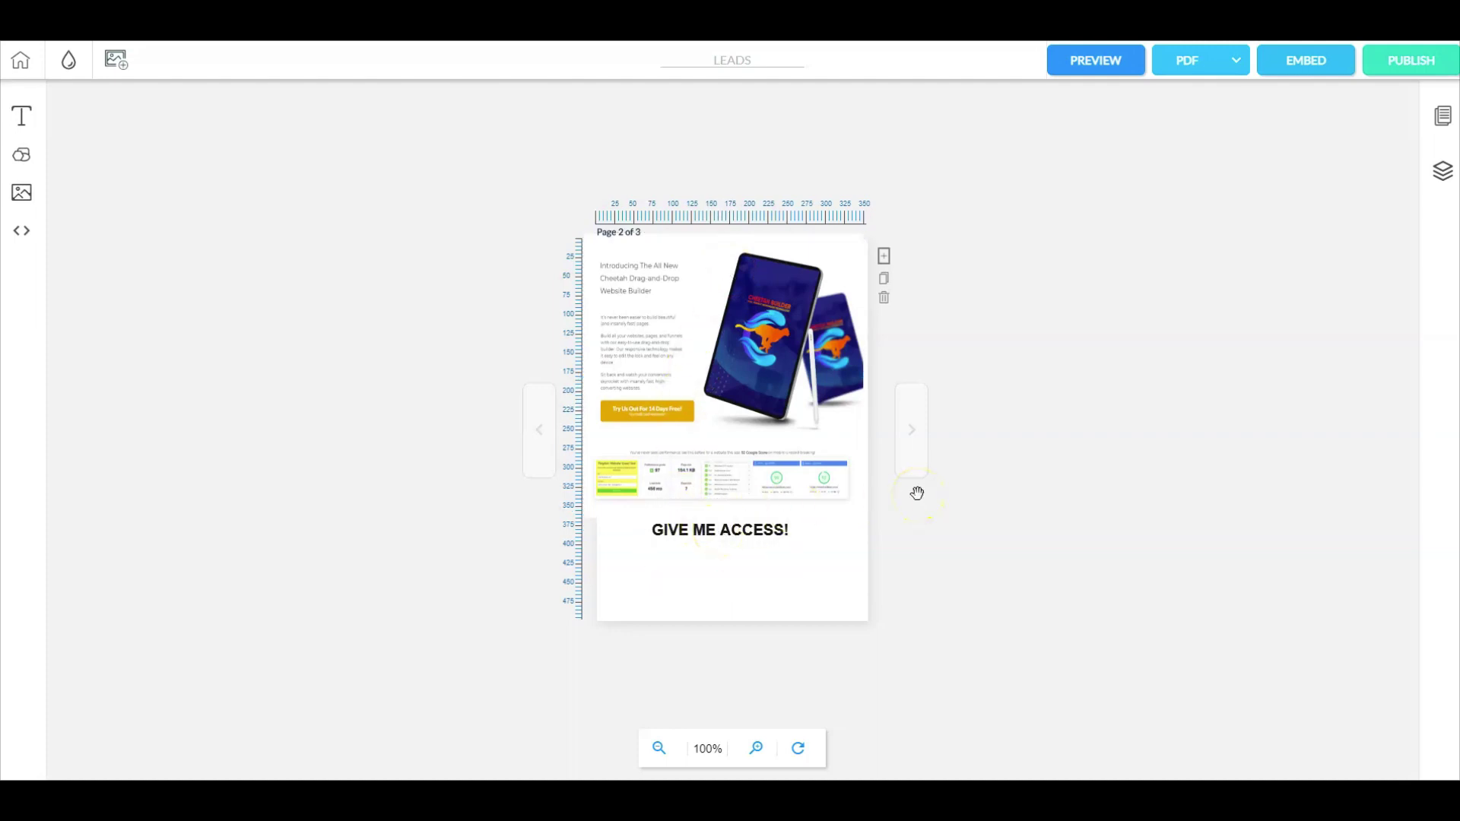
pyautogui.click(666, 399)
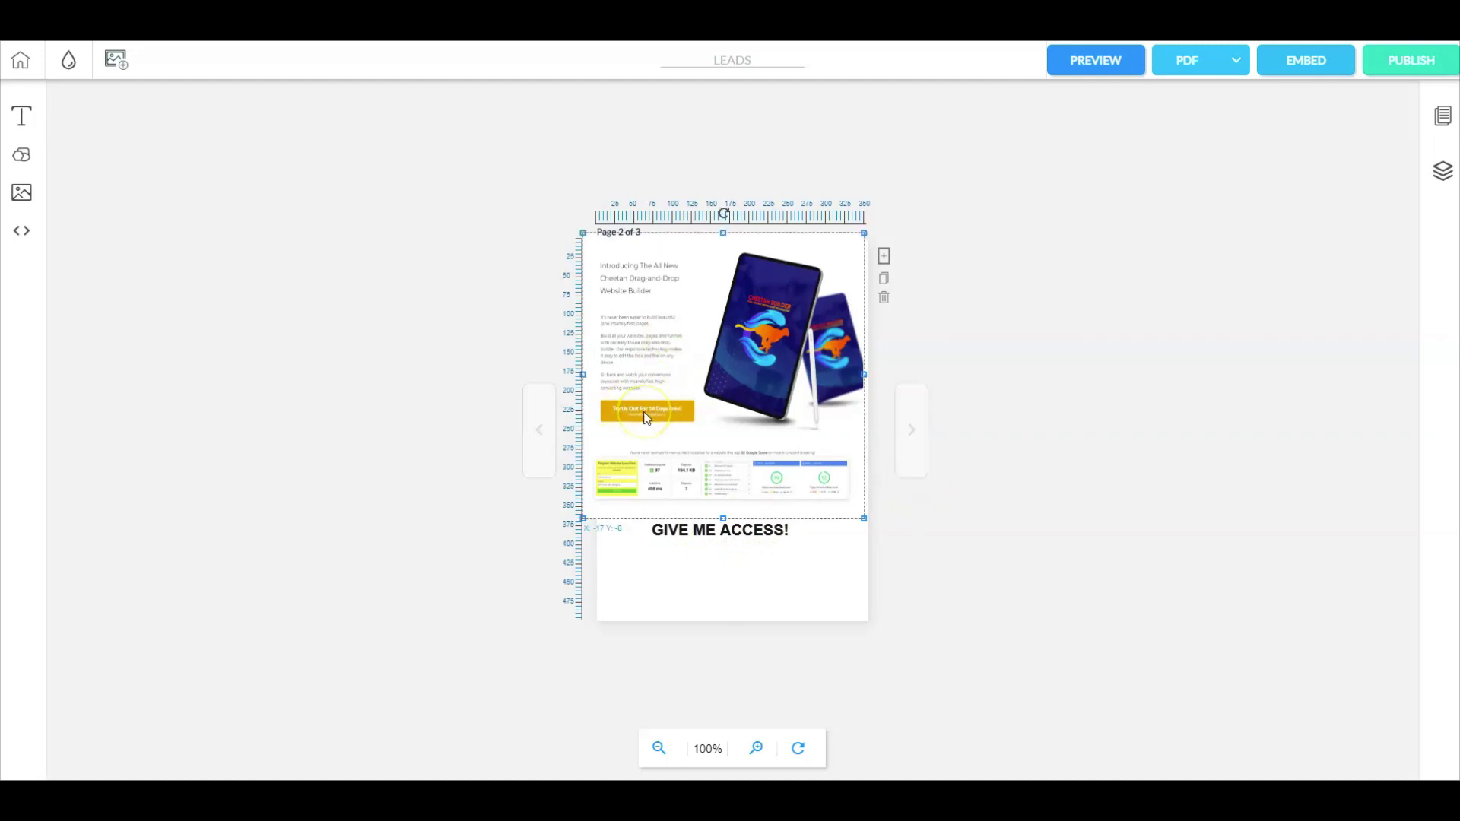
pyautogui.click(1015, 424)
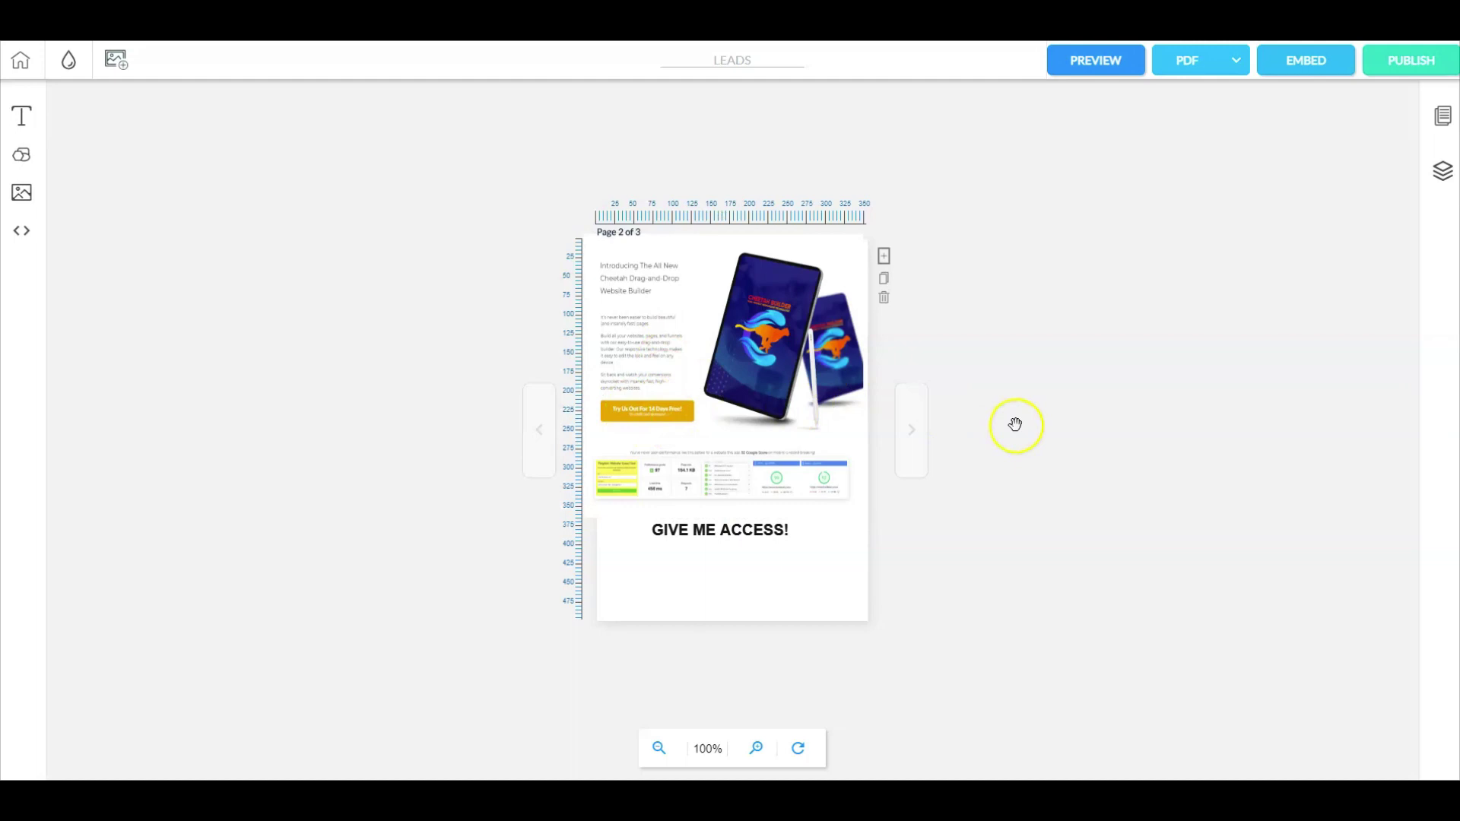
# Add a square shaped into a bar over the yellow call-to-action button
pyautogui.click(19, 158)
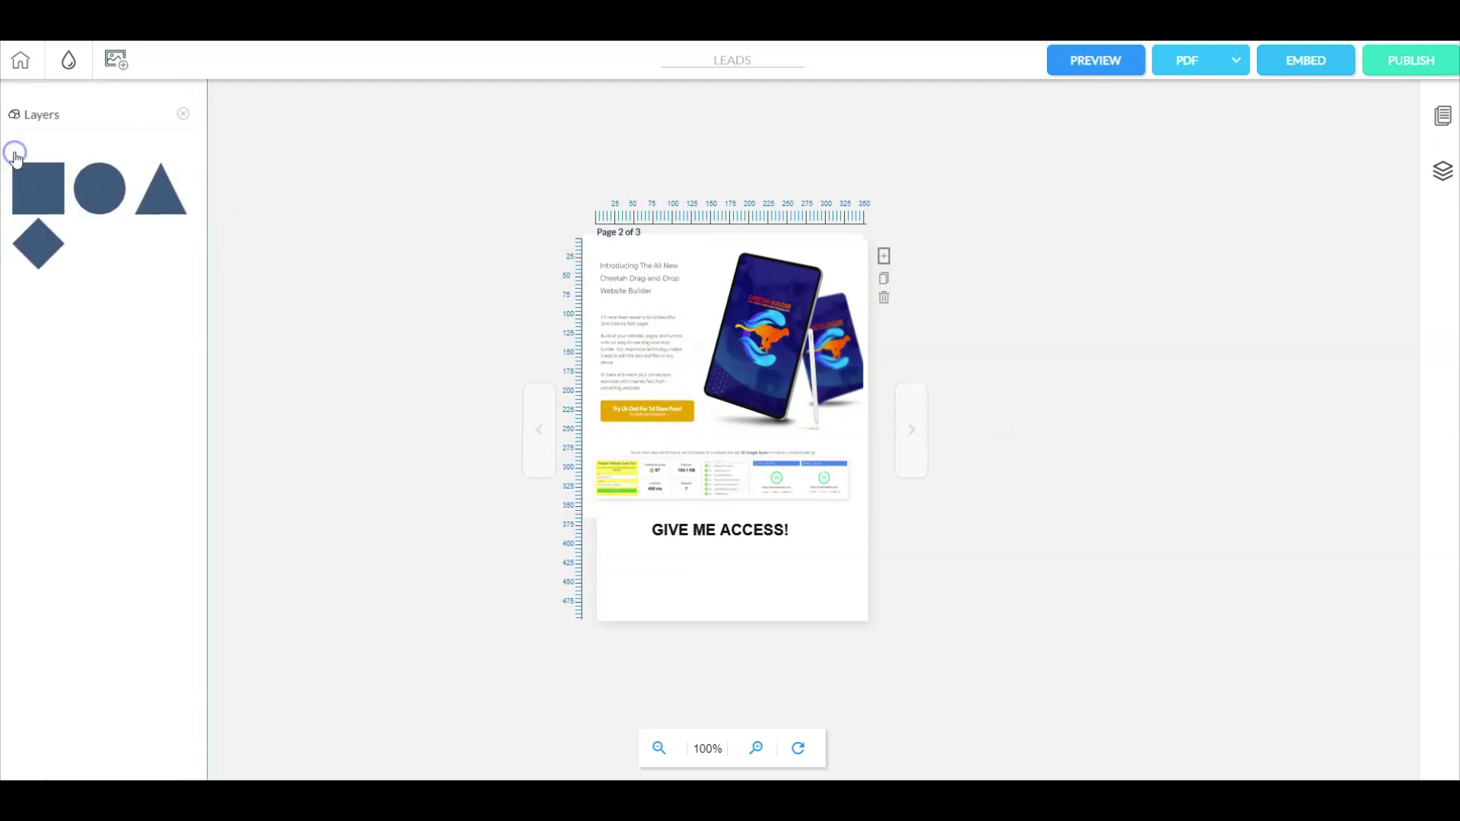
pyautogui.click(31, 194)
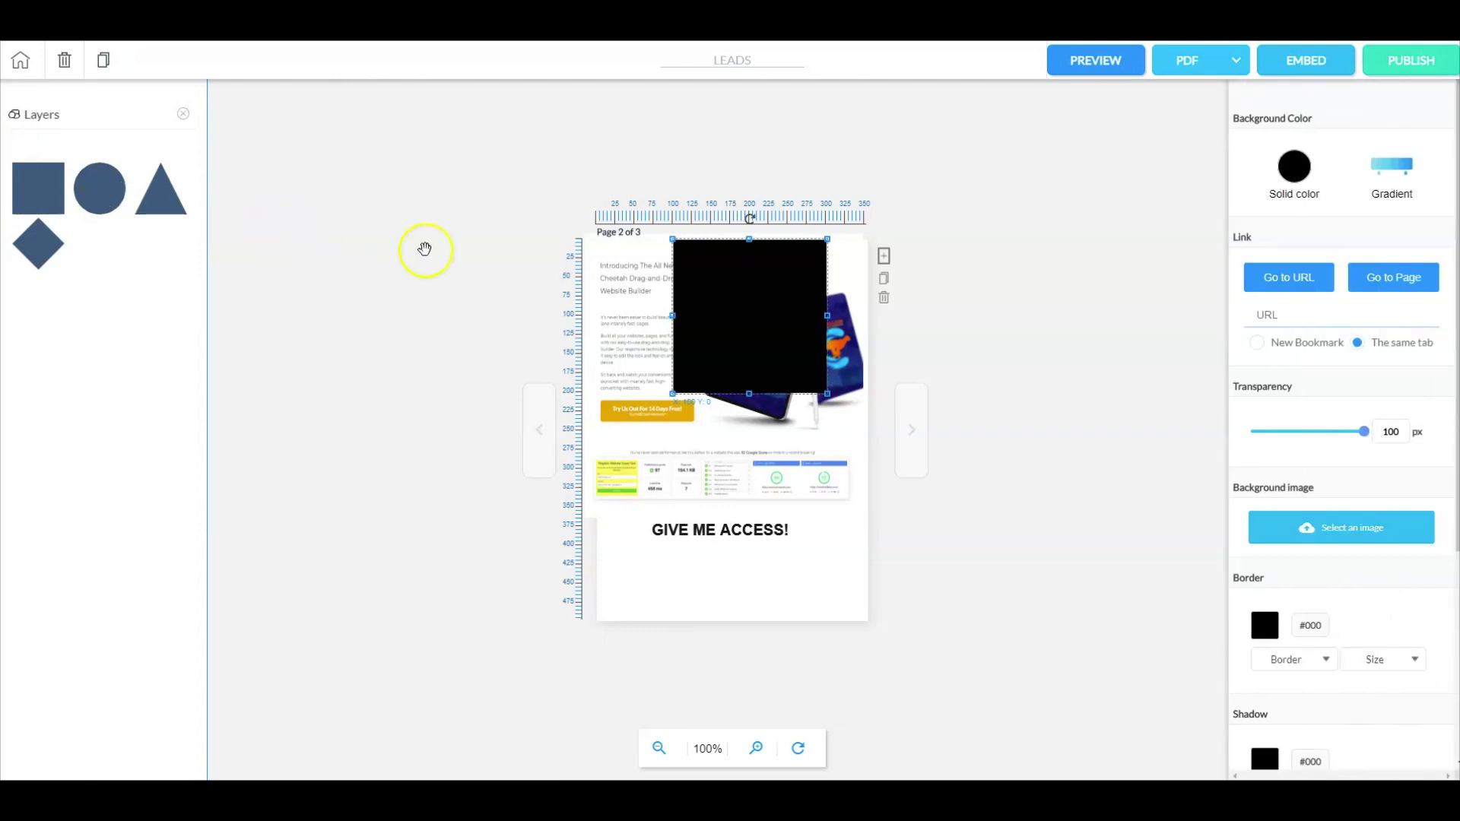
pyautogui.moveTo(749, 242); pyautogui.dragTo(702, 413)
pyautogui.click(732, 424)
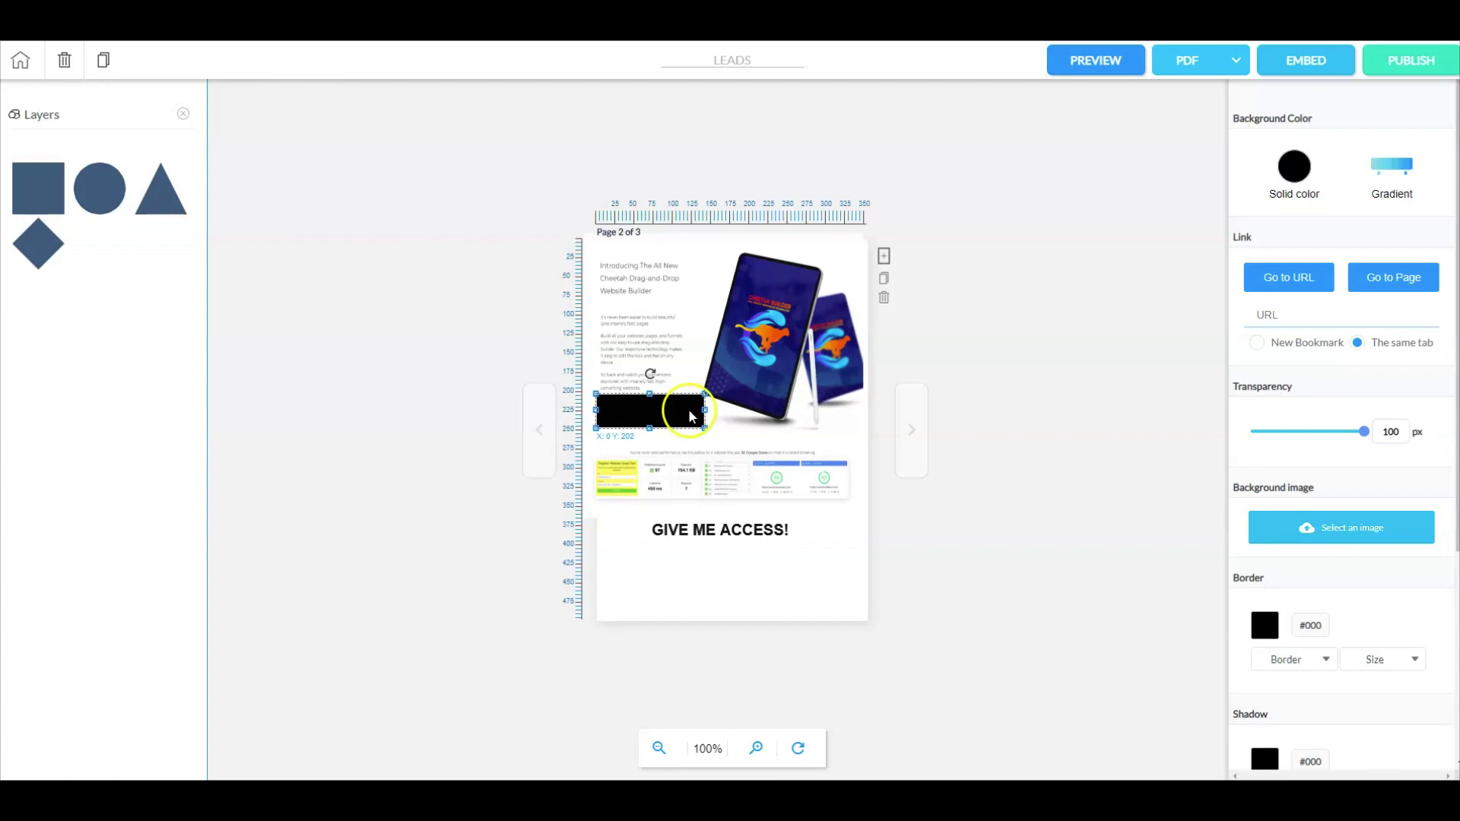
# Link the bar to the magazine-leads URL and set its transparency to 0
pyautogui.click(1268, 313)
pyautogui.hotkey('ctrl', 'v')
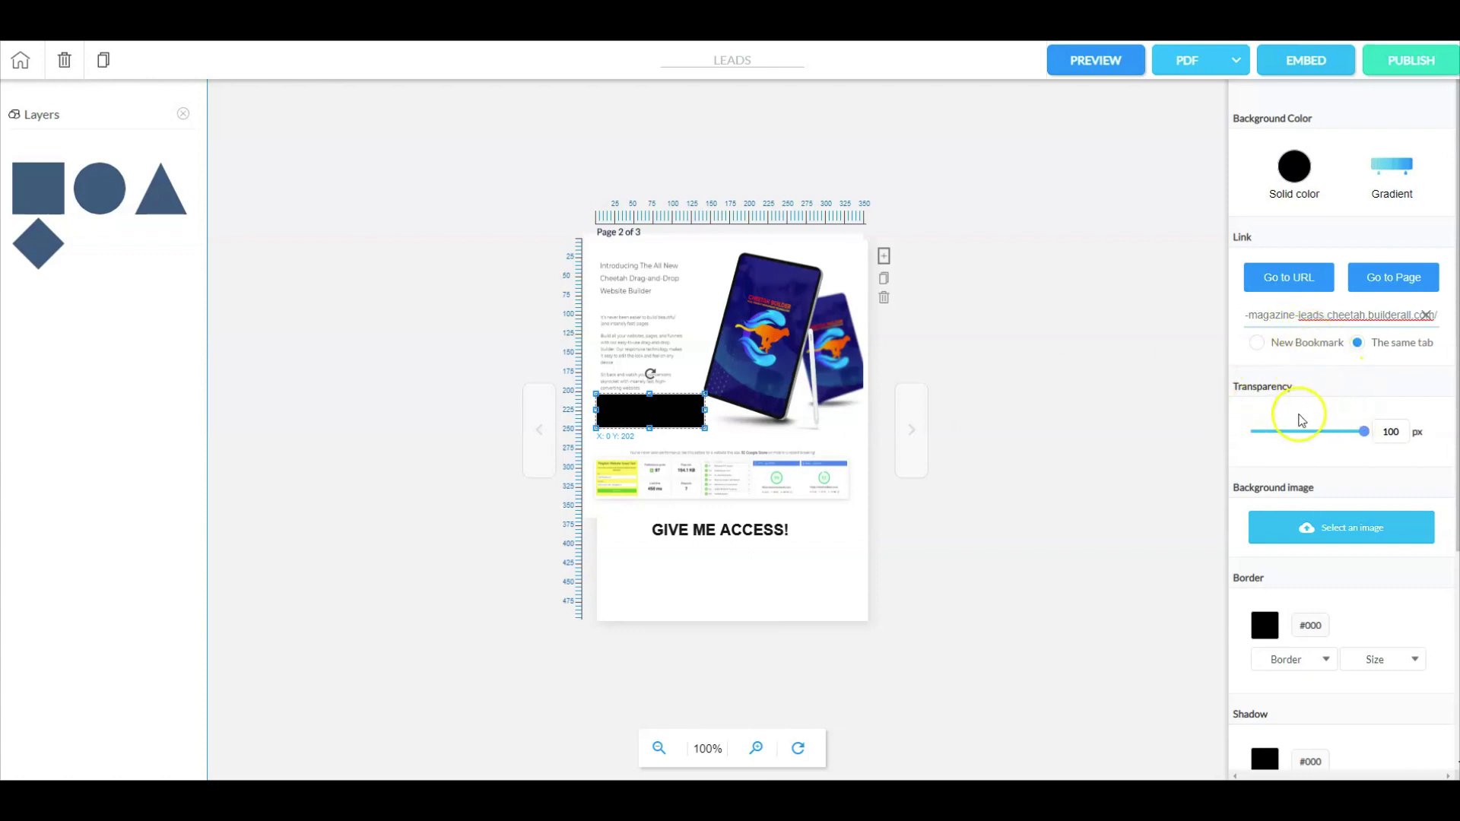
pyautogui.moveTo(1360, 430); pyautogui.dragTo(1239, 441)
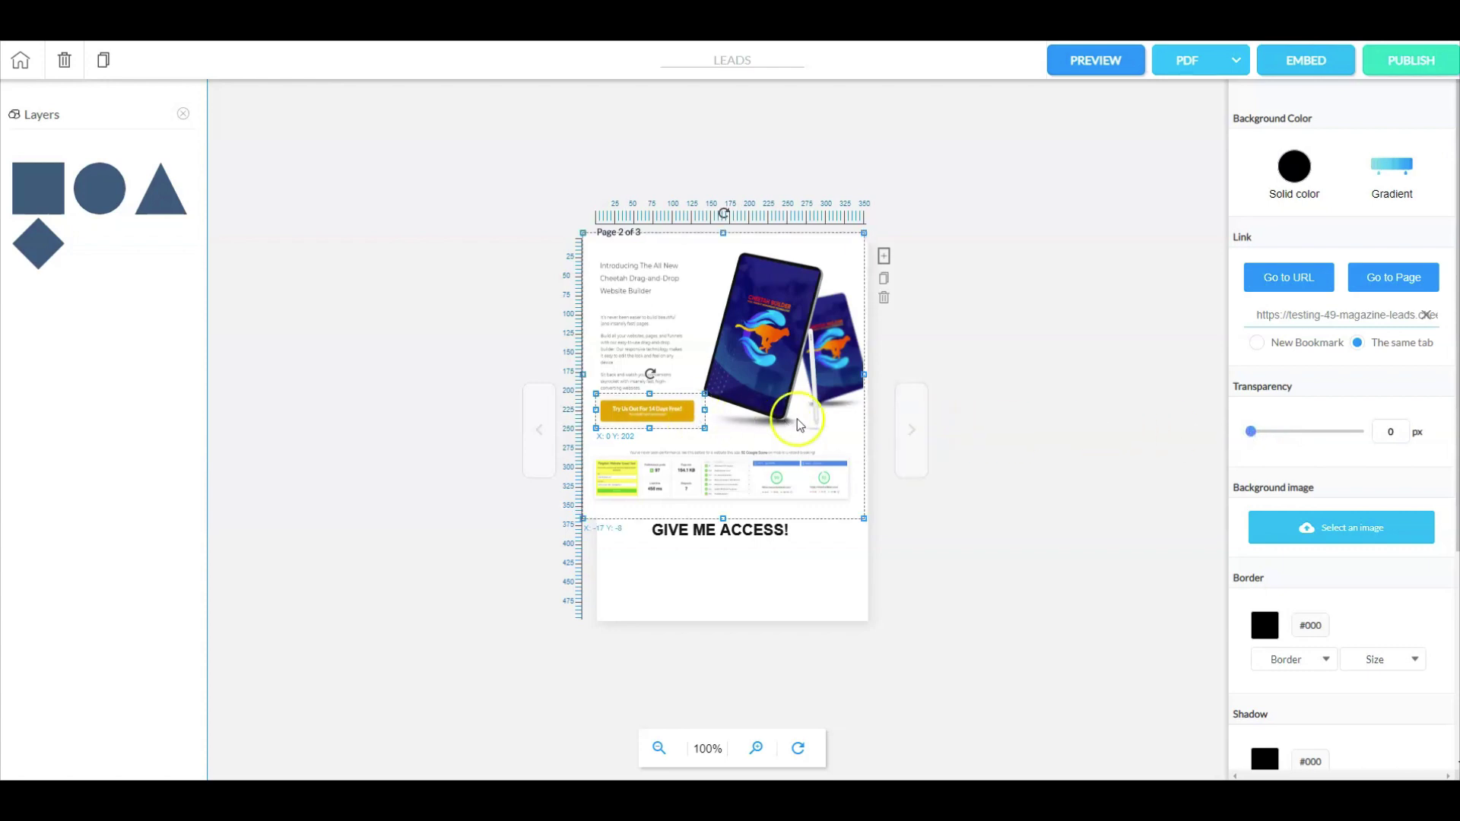
pyautogui.click(1062, 414)
pyautogui.click(656, 399)
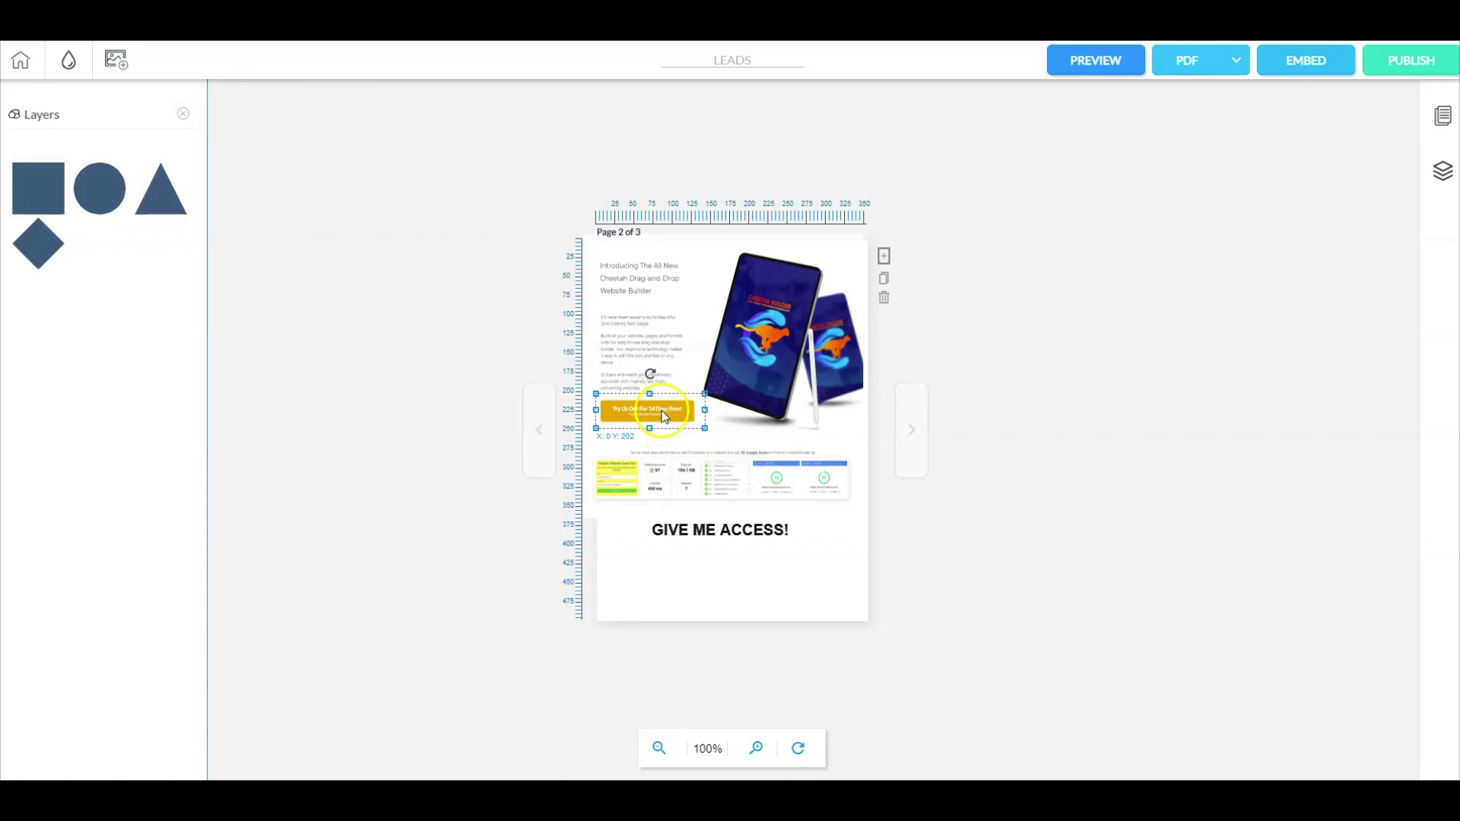
pyautogui.click(991, 373)
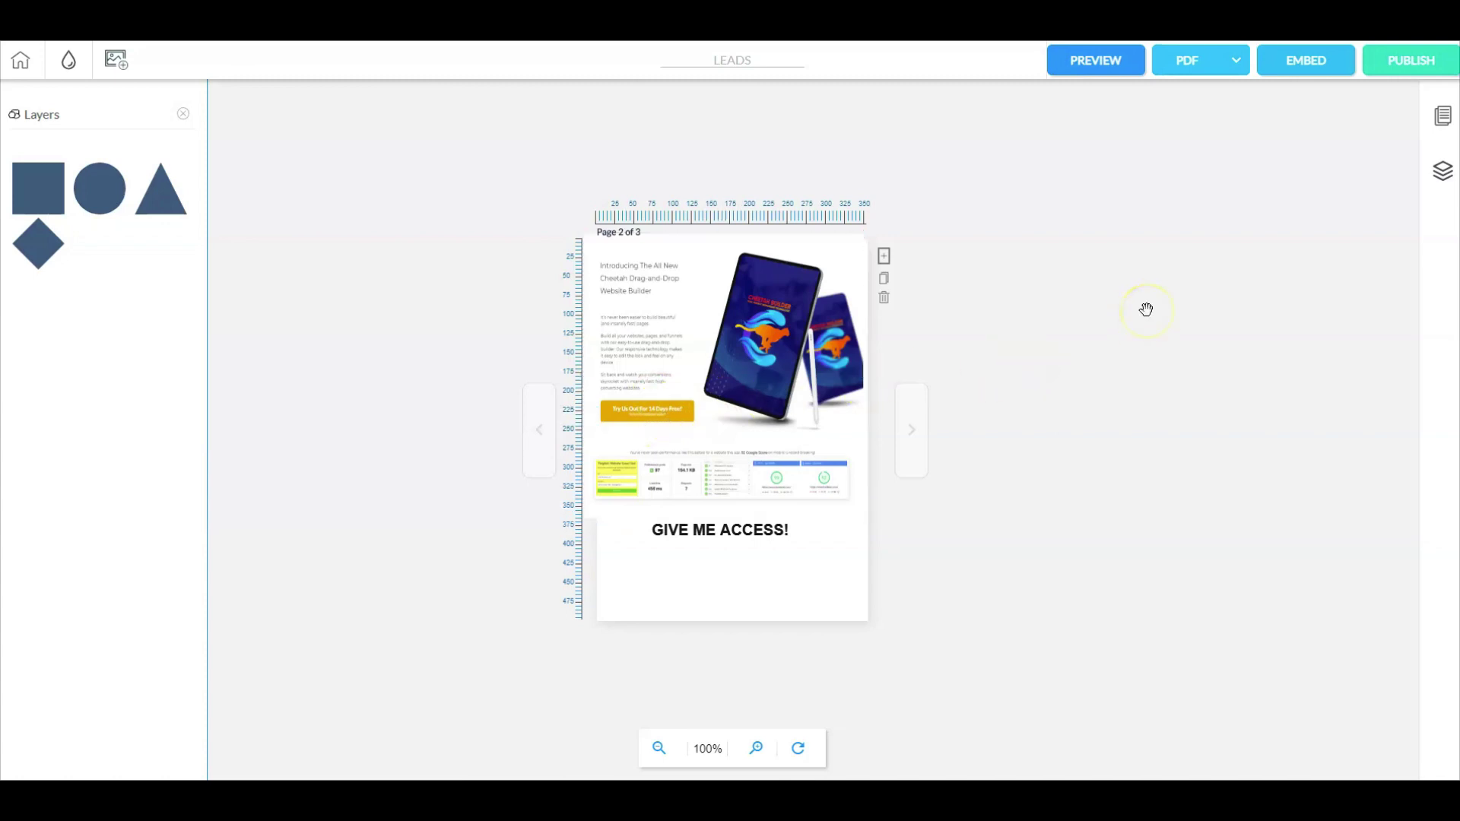
# On page 3, add an embedded frame near the top-left
pyautogui.click(913, 432)
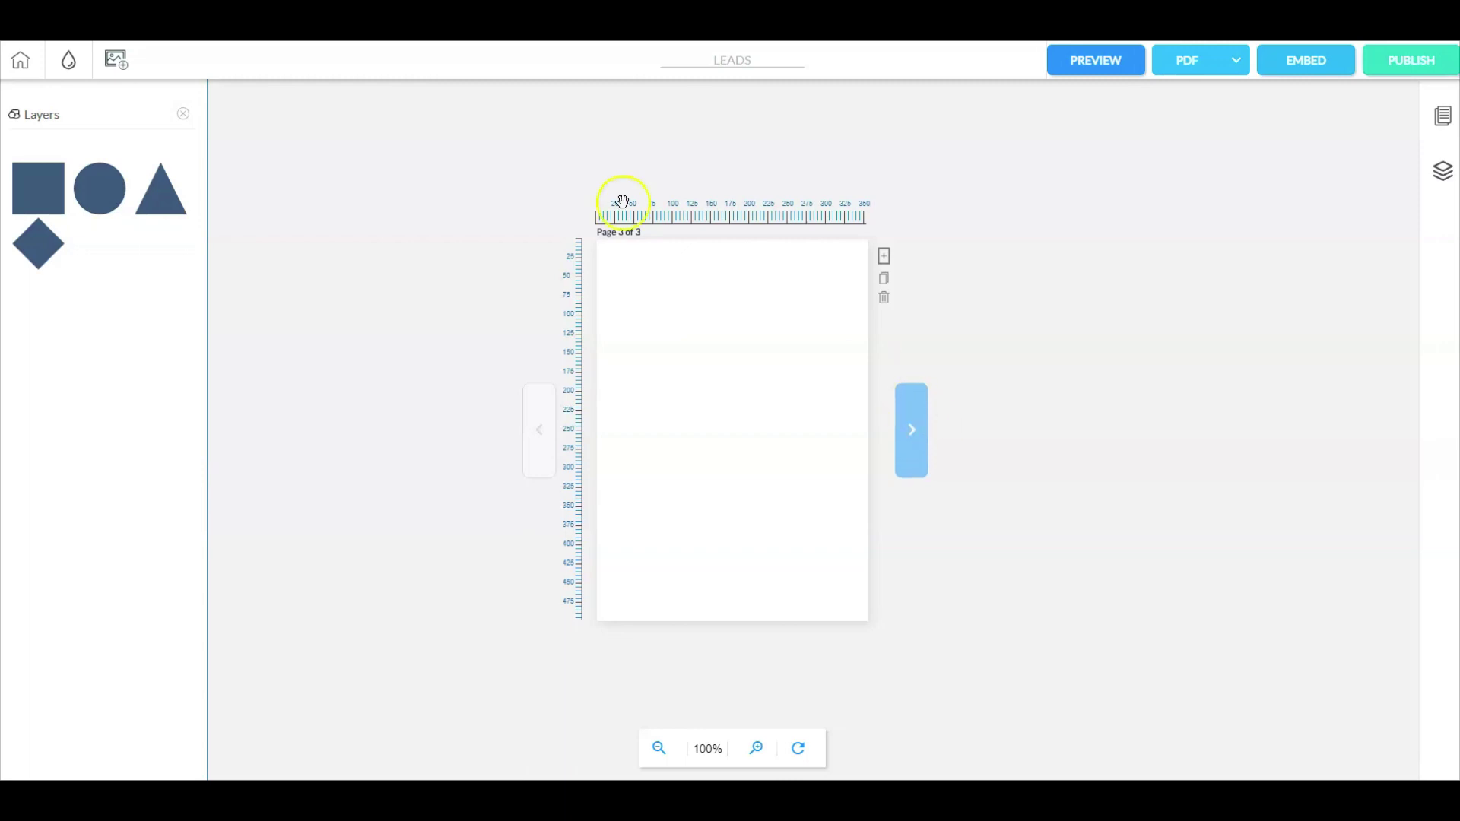
pyautogui.click(184, 115)
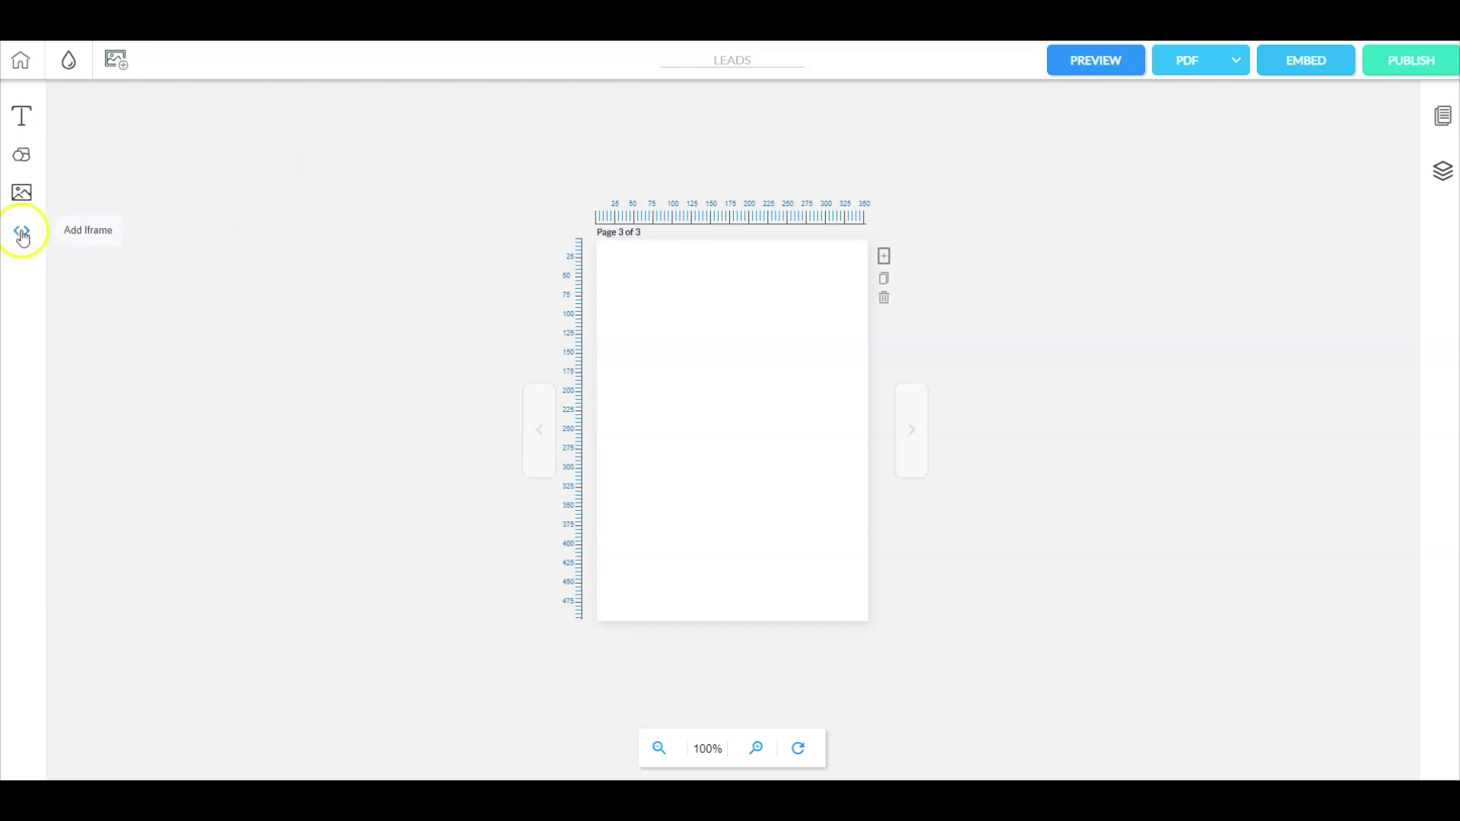
pyautogui.click(22, 235)
pyautogui.moveTo(808, 434); pyautogui.dragTo(734, 361)
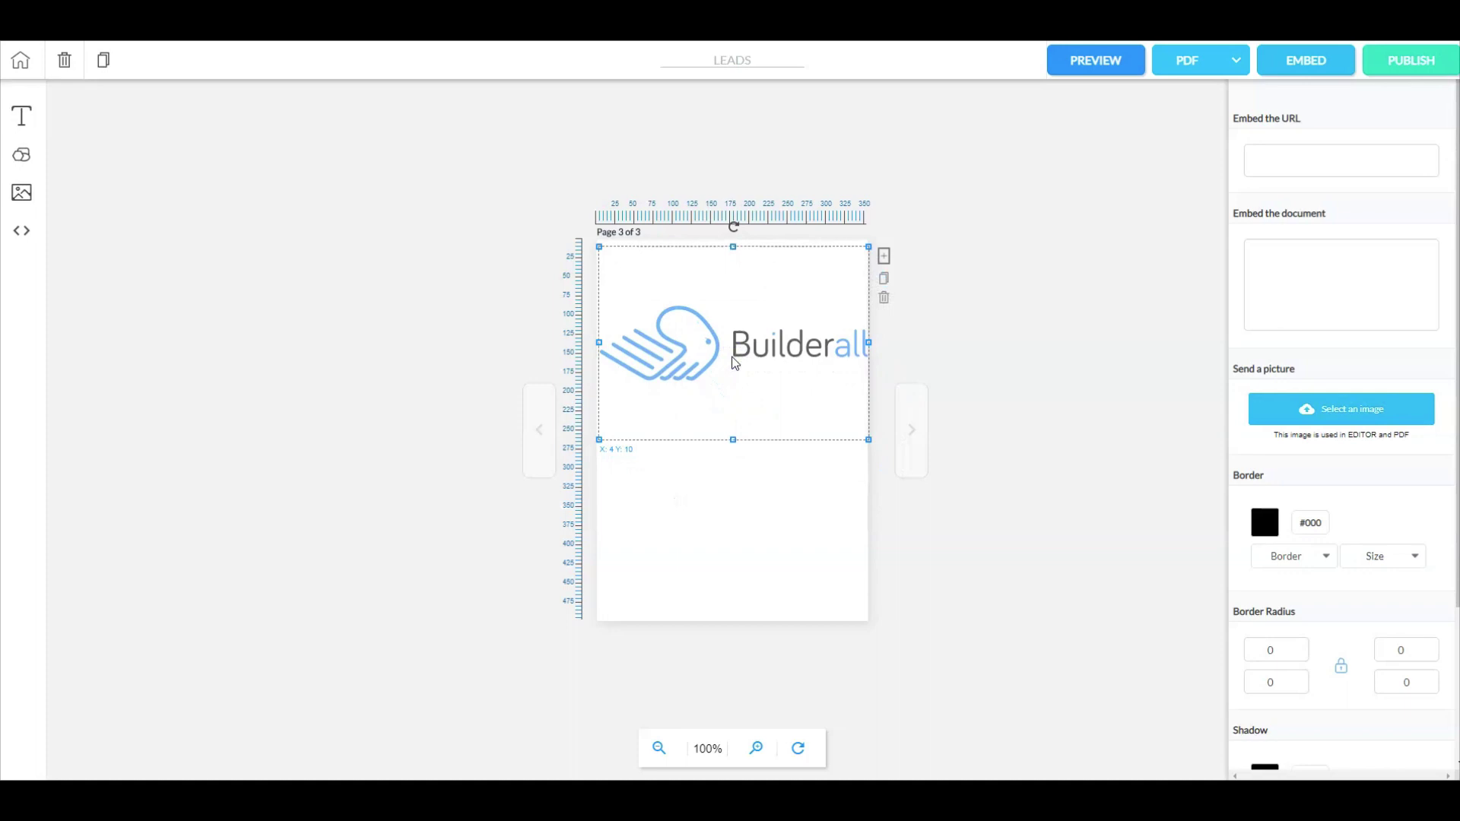
# Set the embed block's picture to the 5minwceo thumbnail
pyautogui.click(1350, 408)
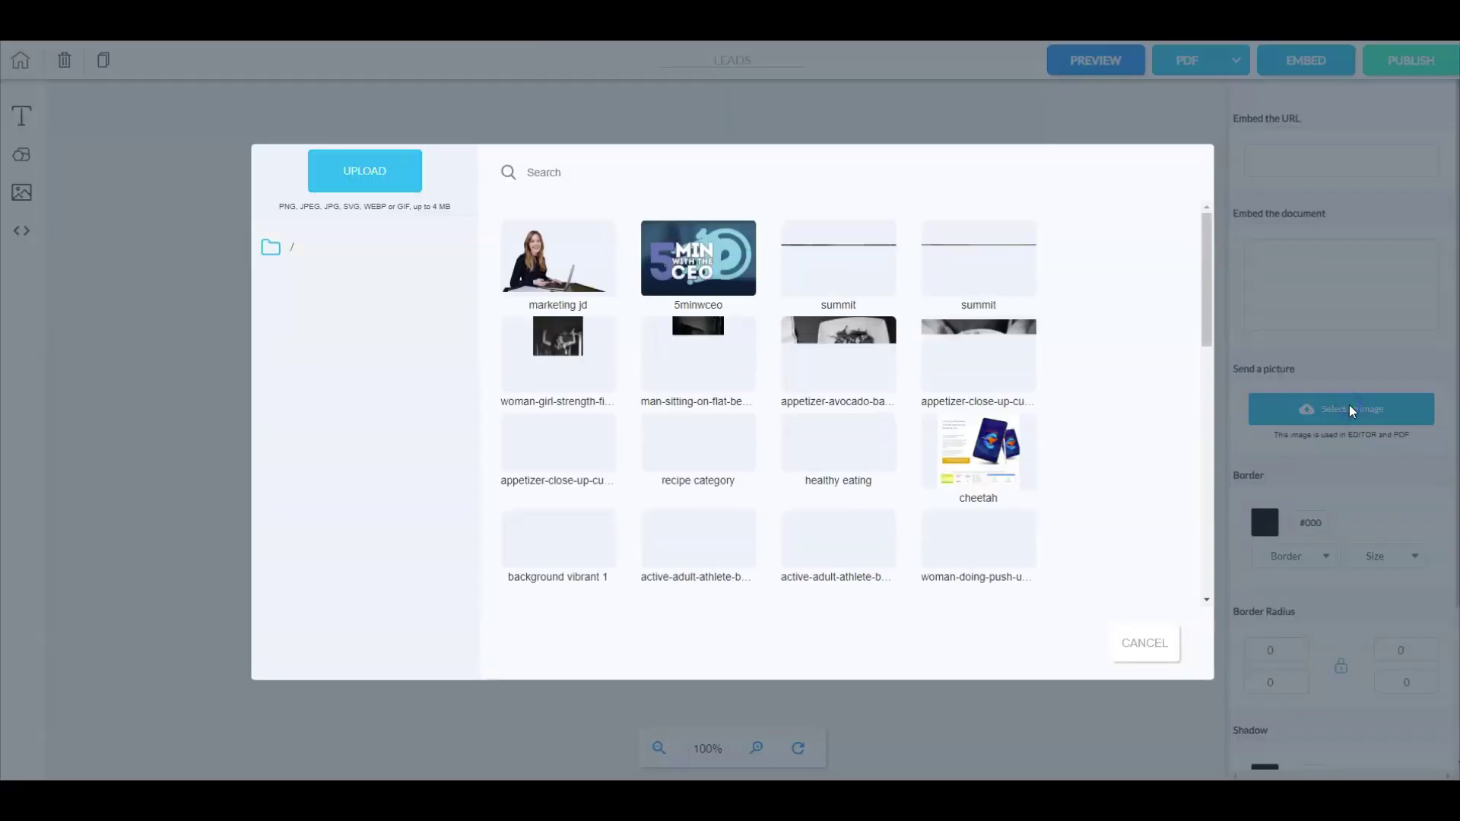
pyautogui.click(693, 255)
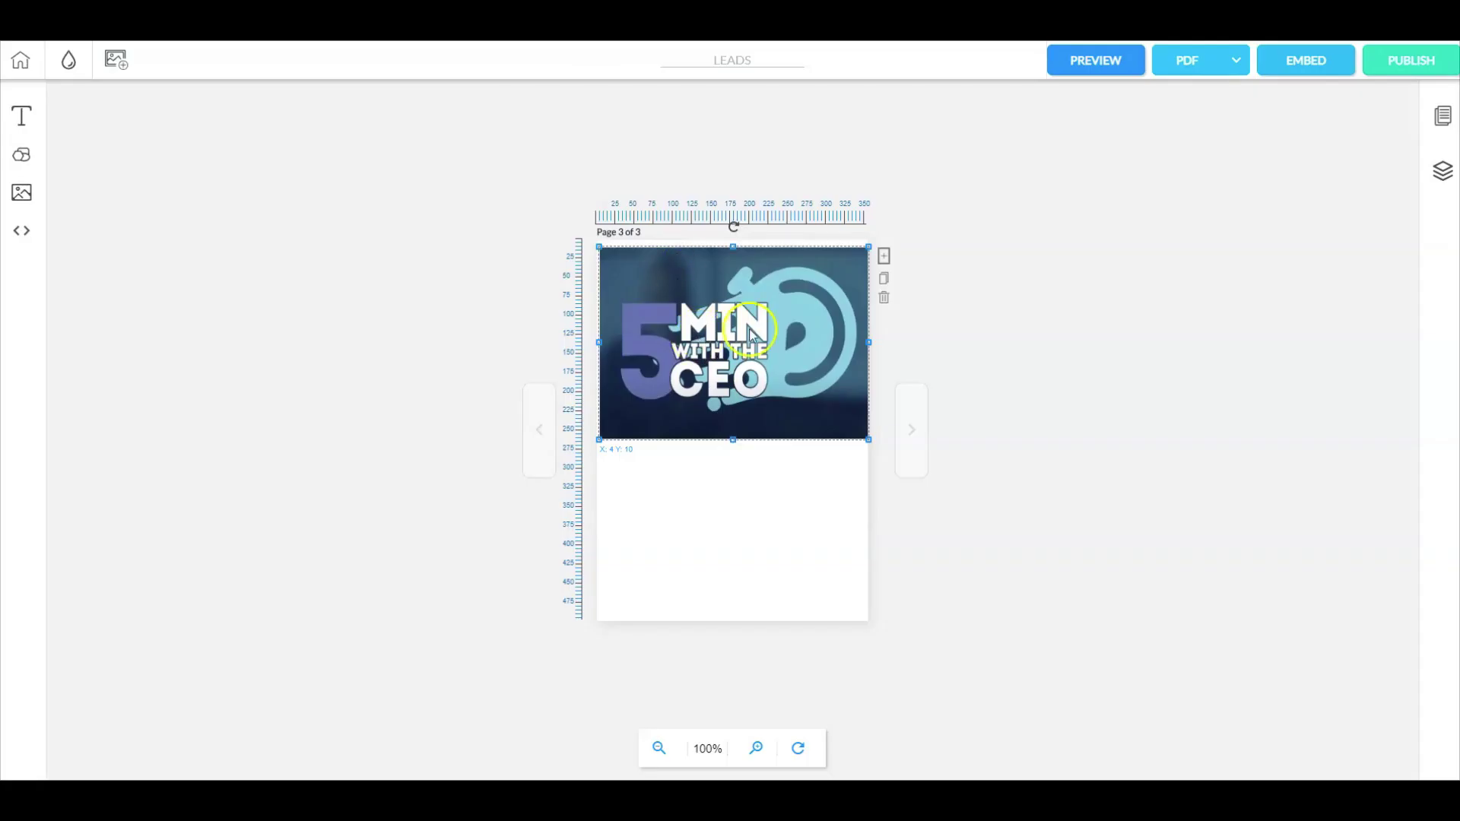
pyautogui.moveTo(849, 322); pyautogui.dragTo(840, 322)
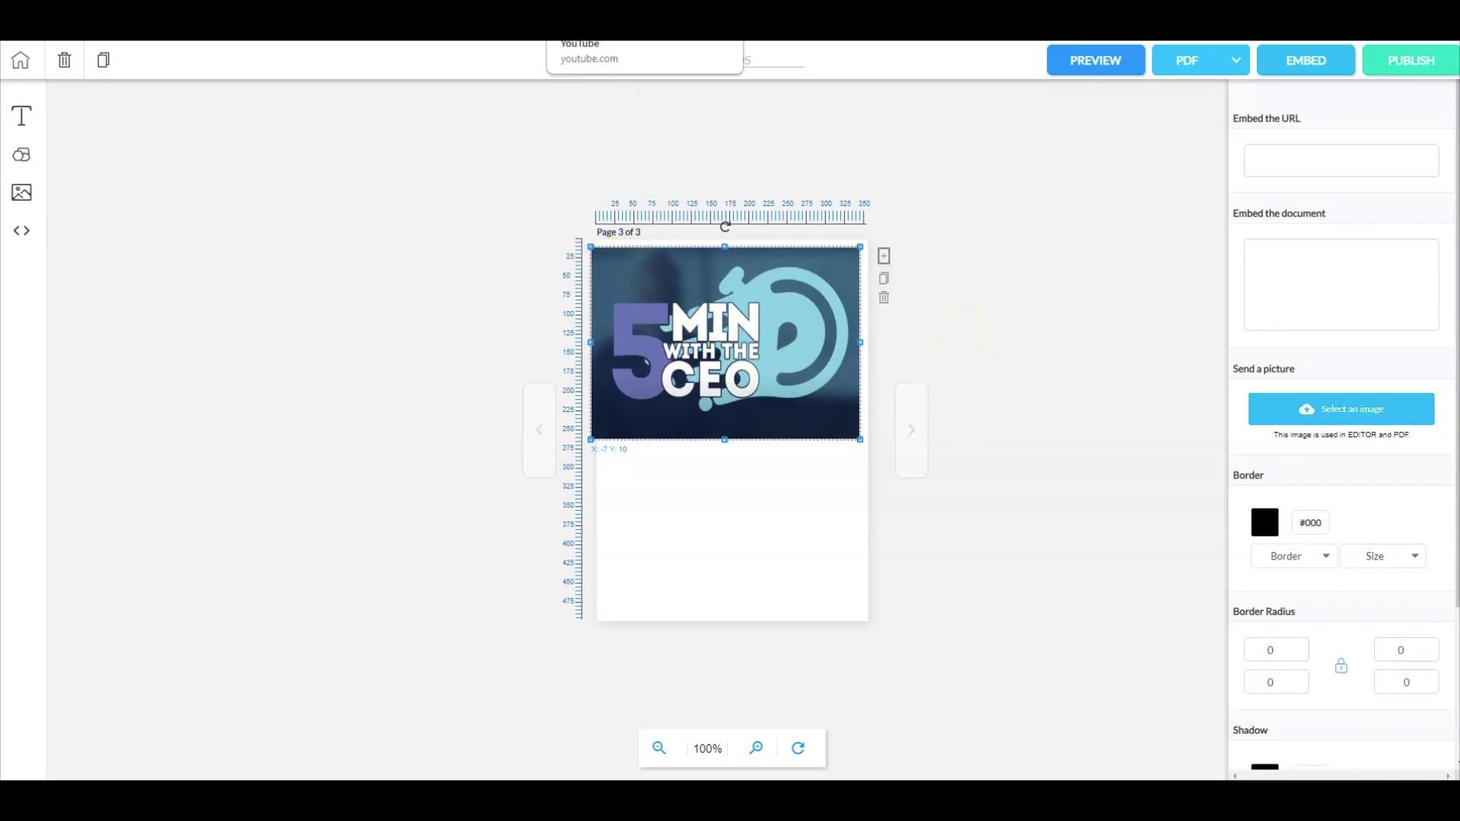
# On YouTube, copy the iframe embed code for 5 Minutes with the CEO / EP 9
pyautogui.click(639, 19)
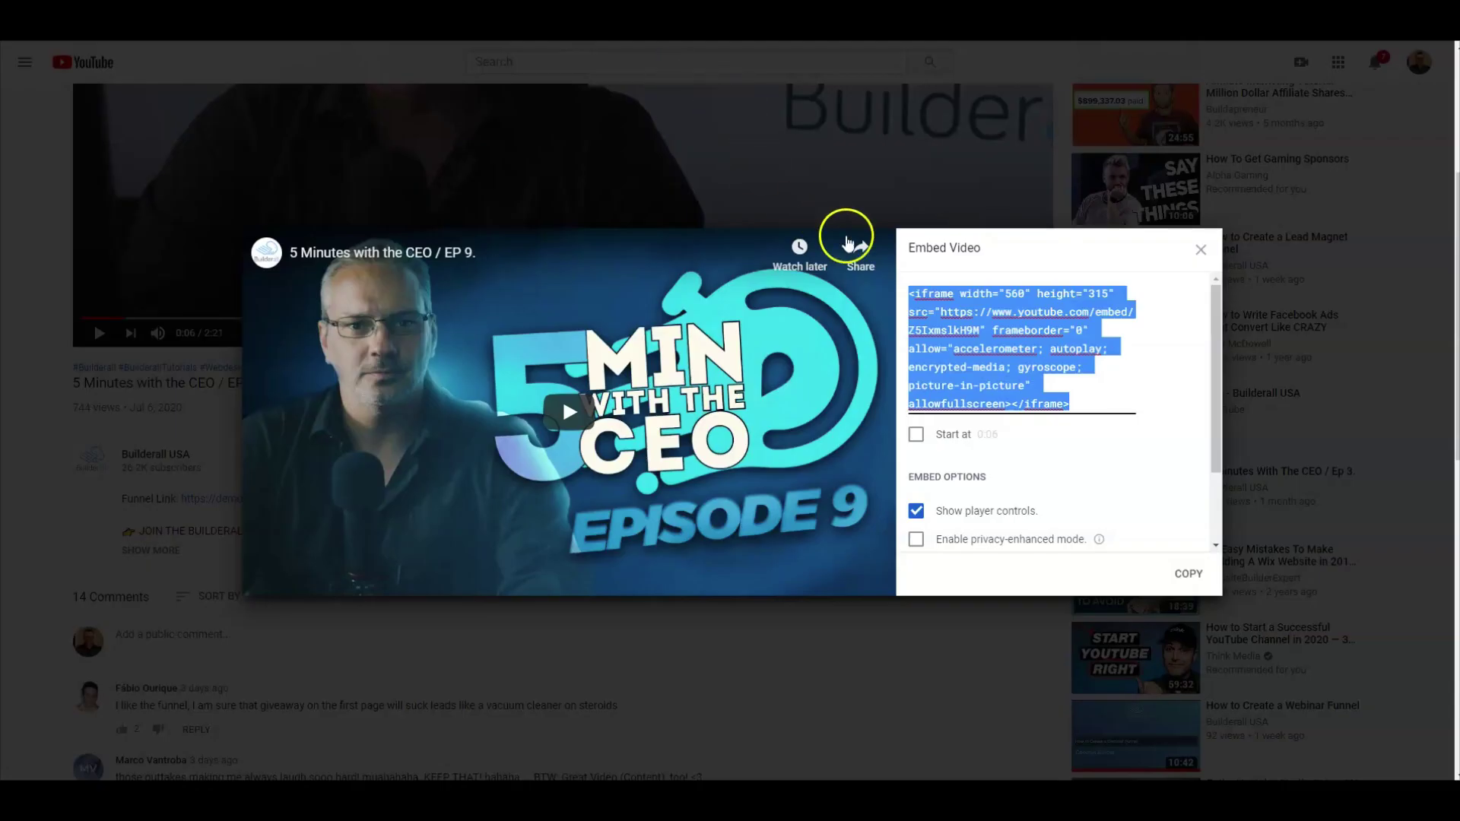
pyautogui.click(1198, 256)
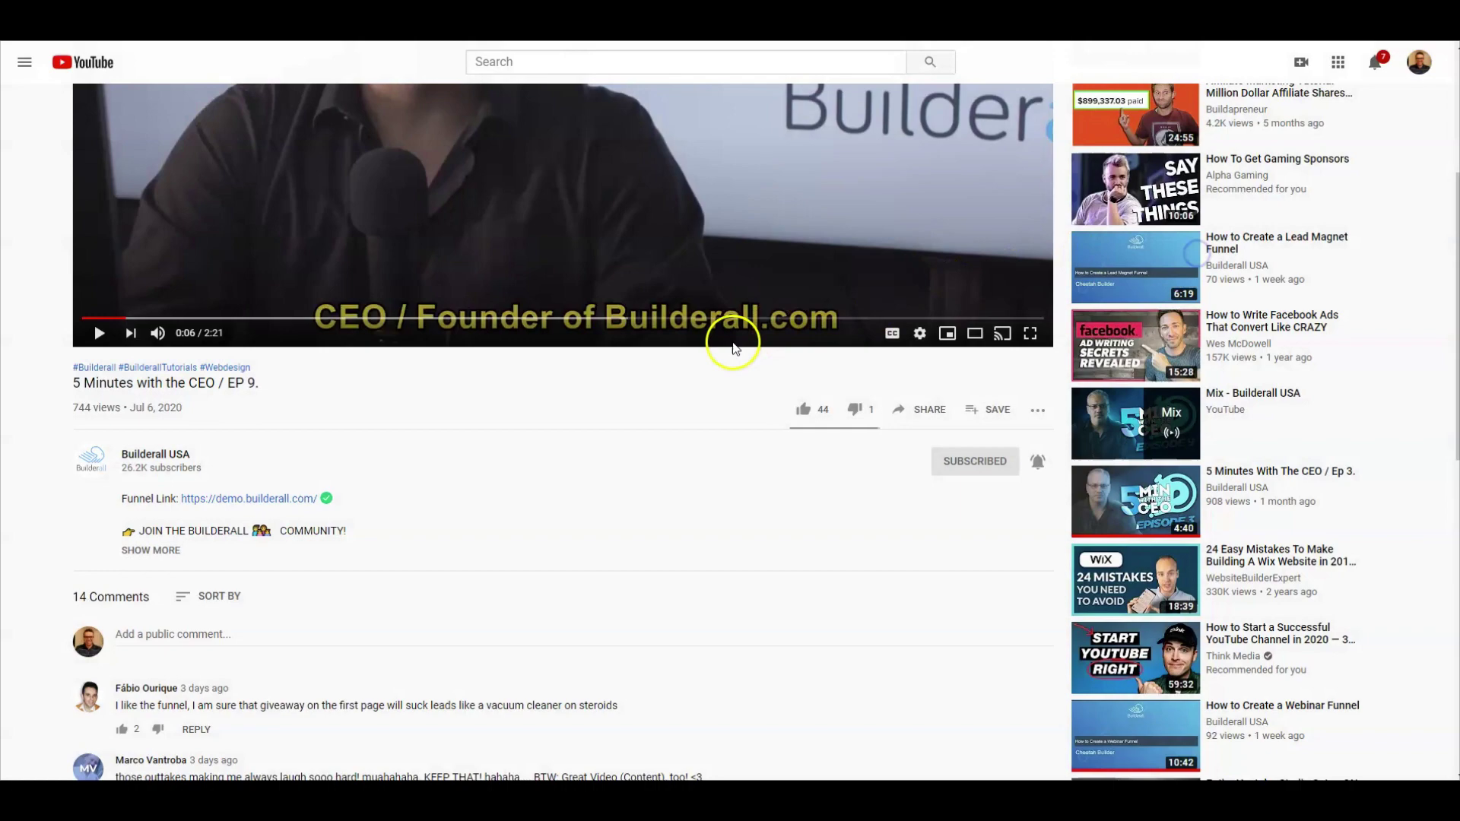
pyautogui.scroll(4, 730, 339)
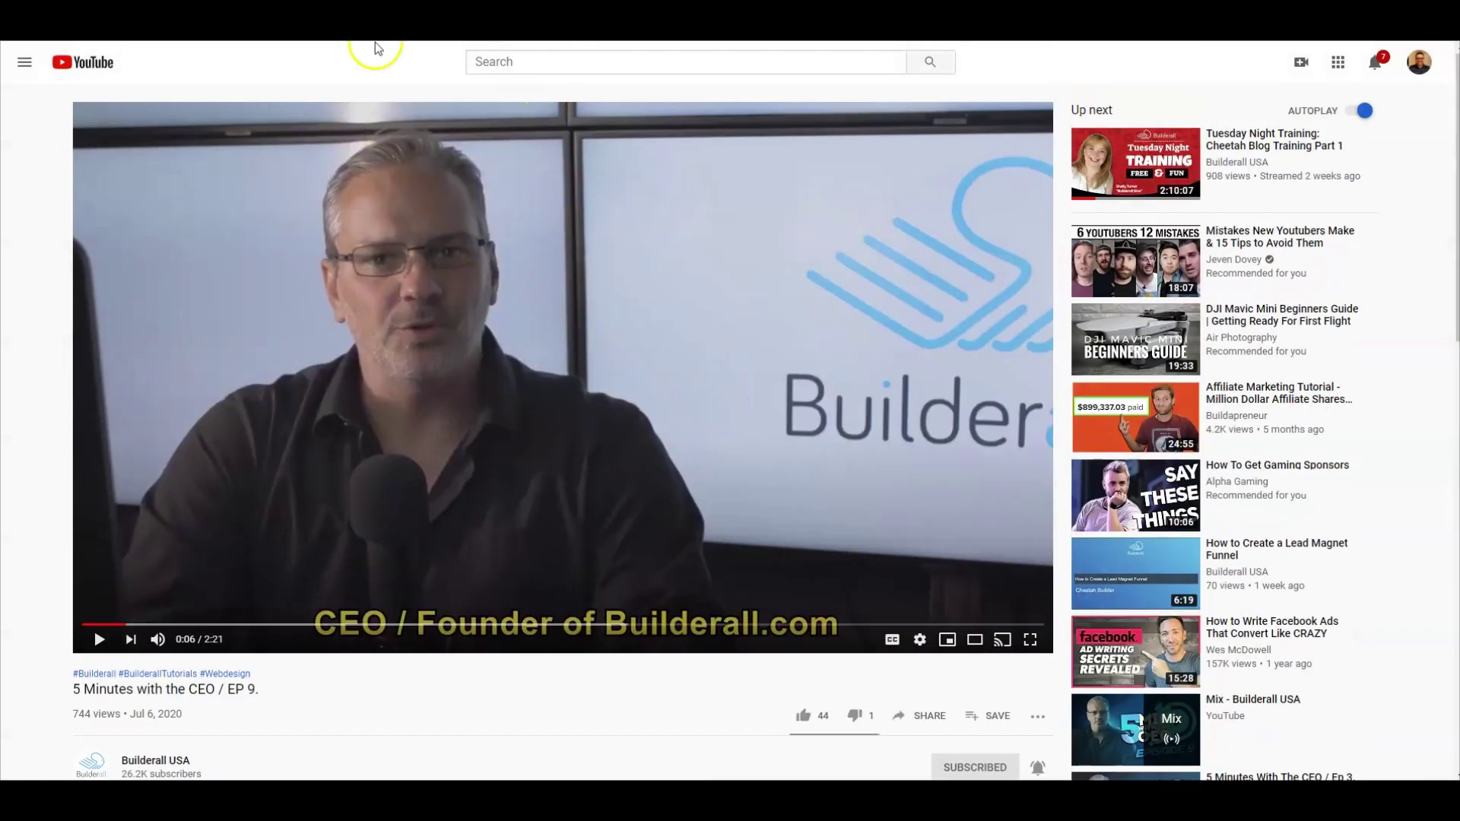
pyautogui.scroll(-3, 669, 259)
pyautogui.scroll(-1, 730, 365)
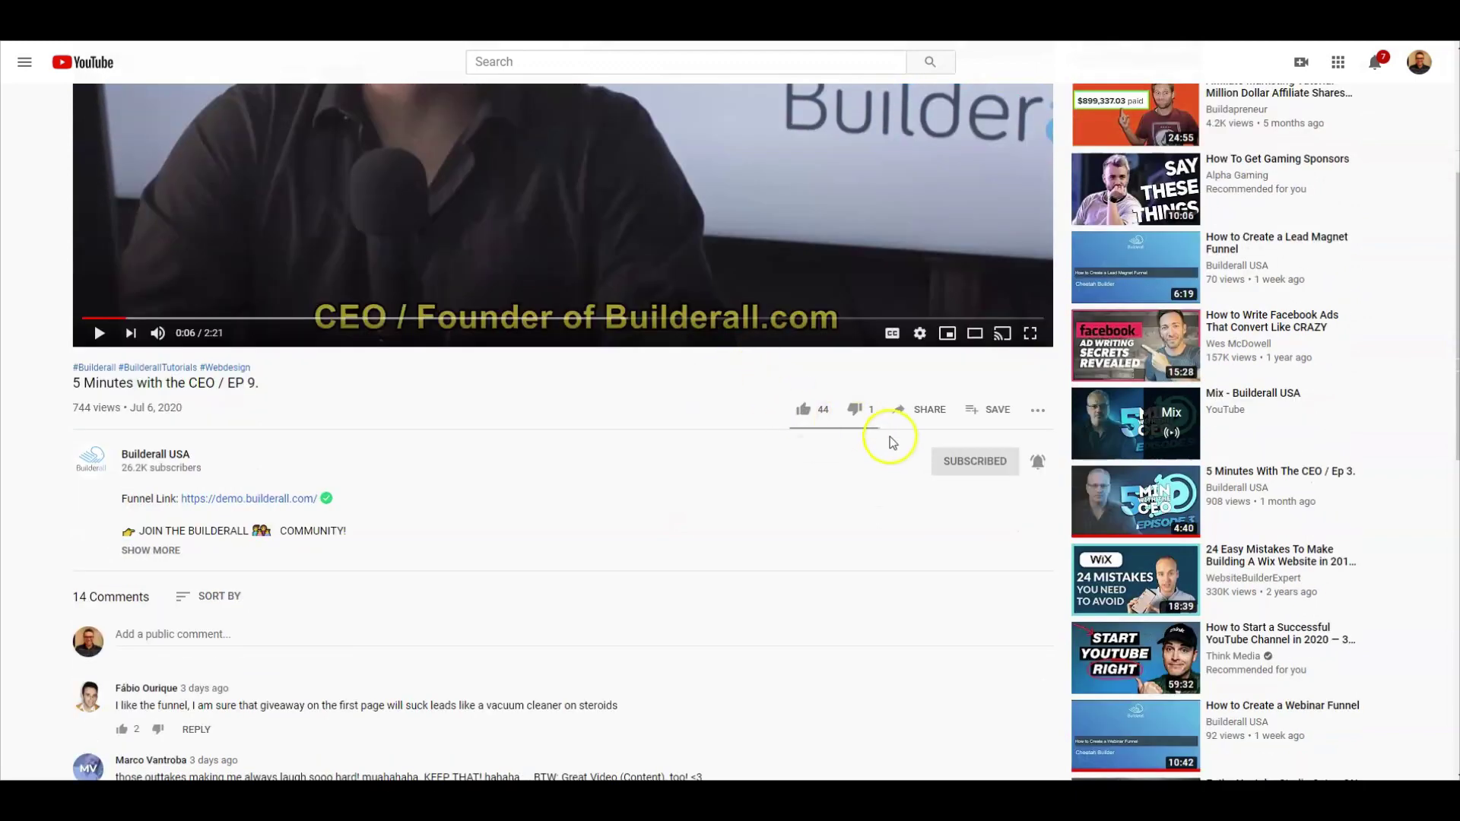
pyautogui.click(927, 411)
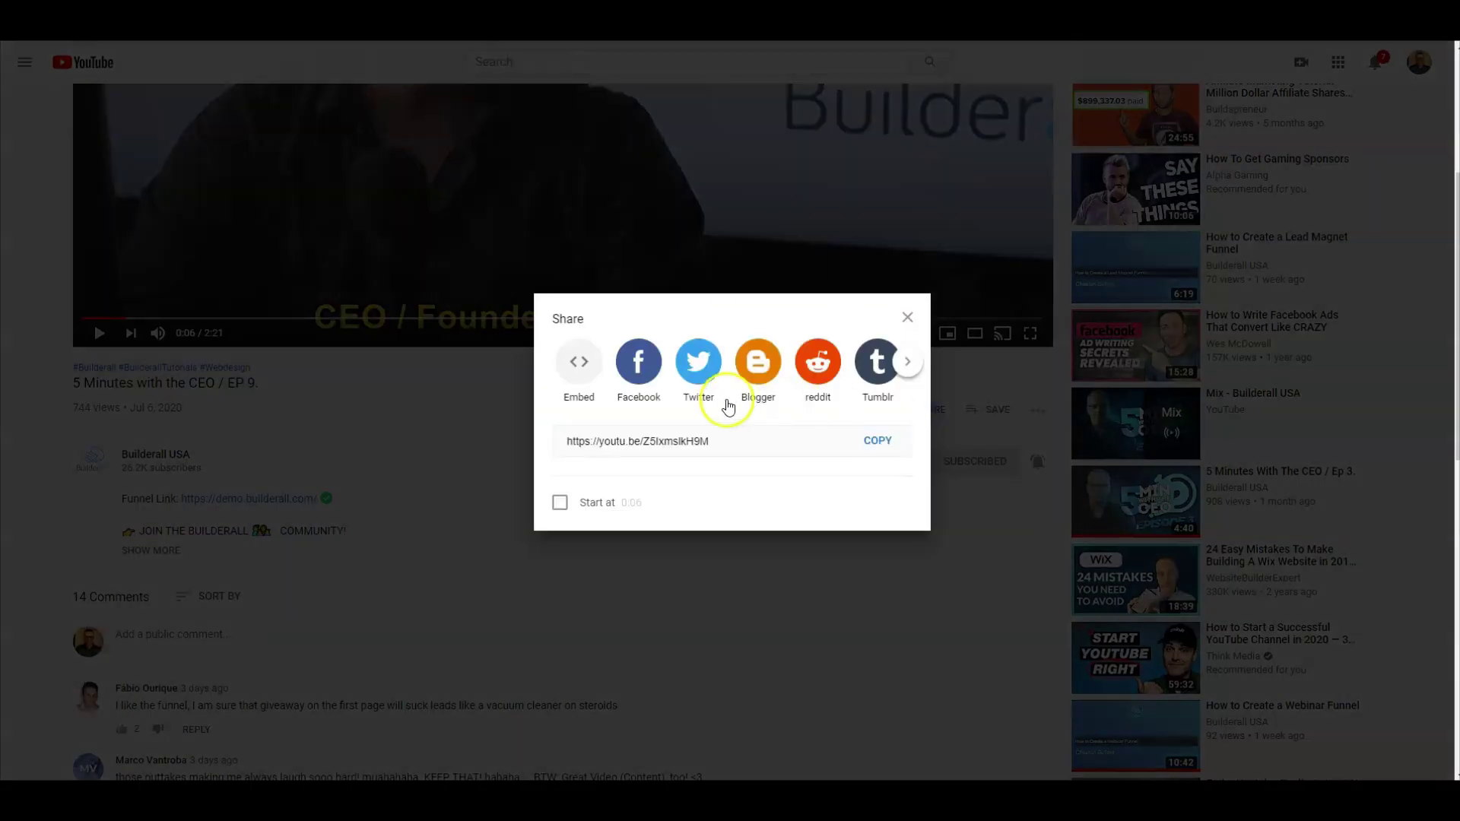
pyautogui.click(576, 365)
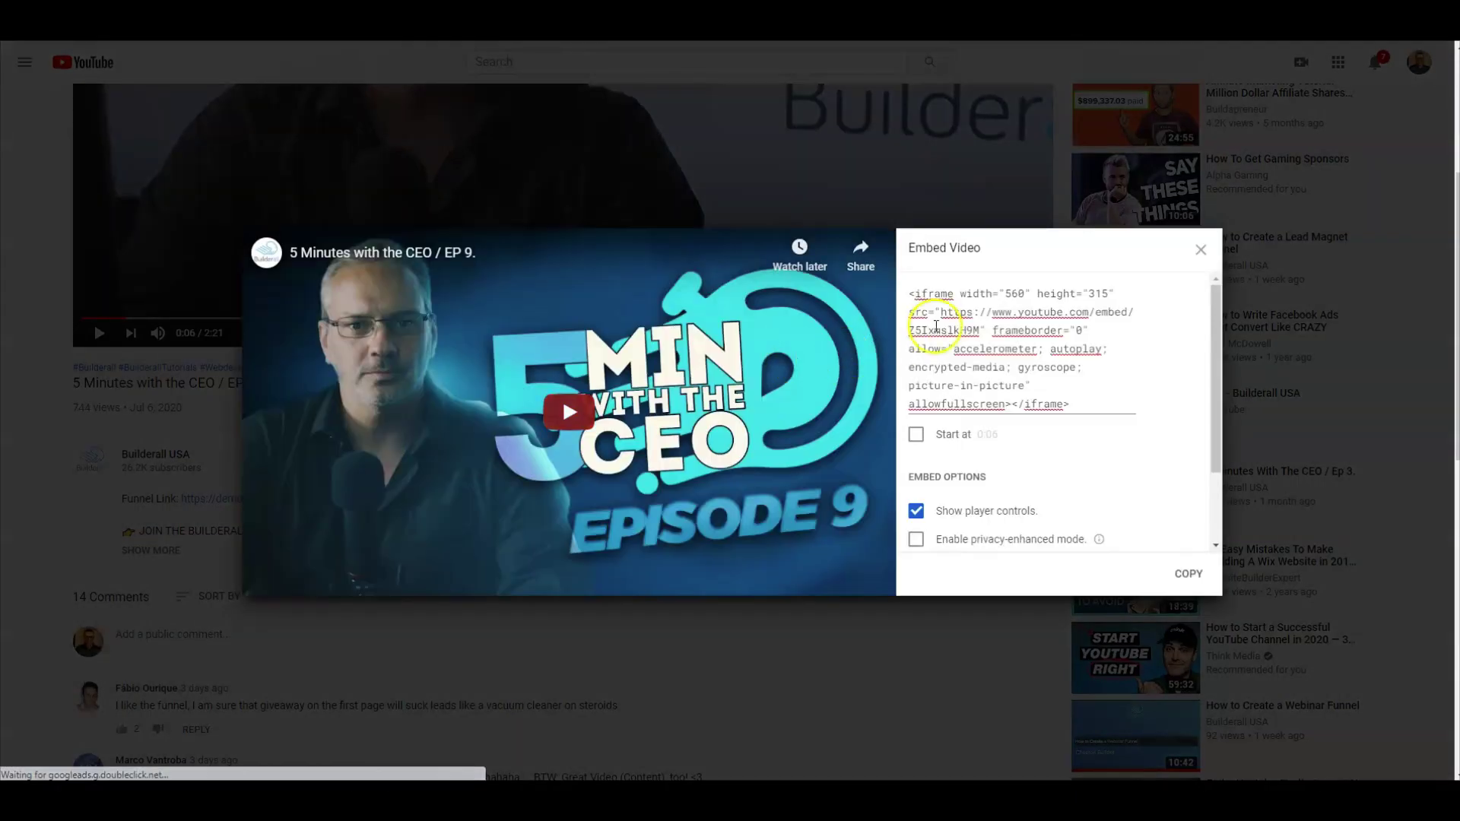
pyautogui.click(948, 314)
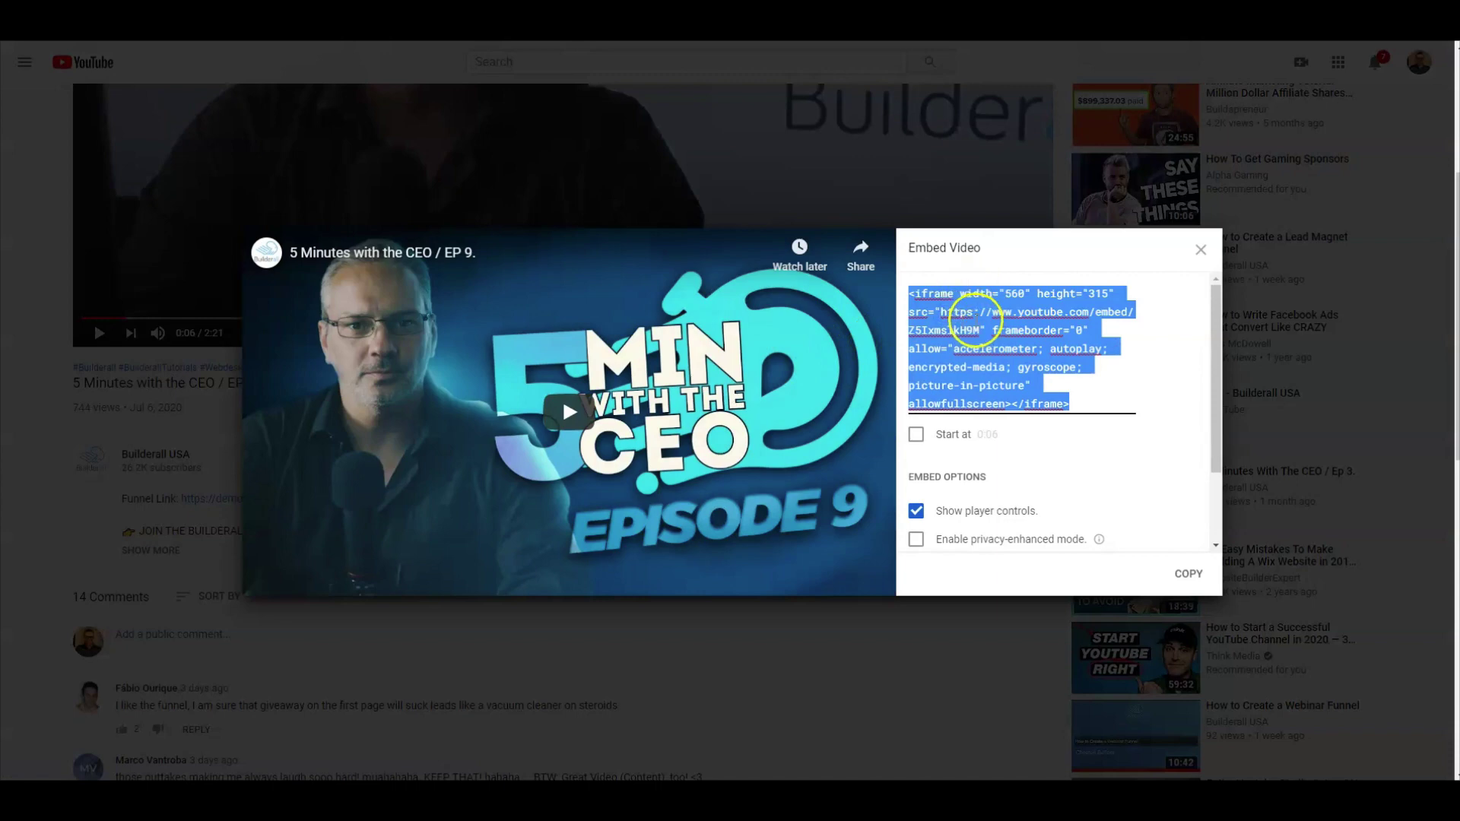
pyautogui.rightClick(976, 317)
pyautogui.click(1009, 374)
# Paste the YouTube iframe code into the 5 MIN WITH THE CEO block's Embed the document box
pyautogui.hotkey('ctrl', 'Tab')
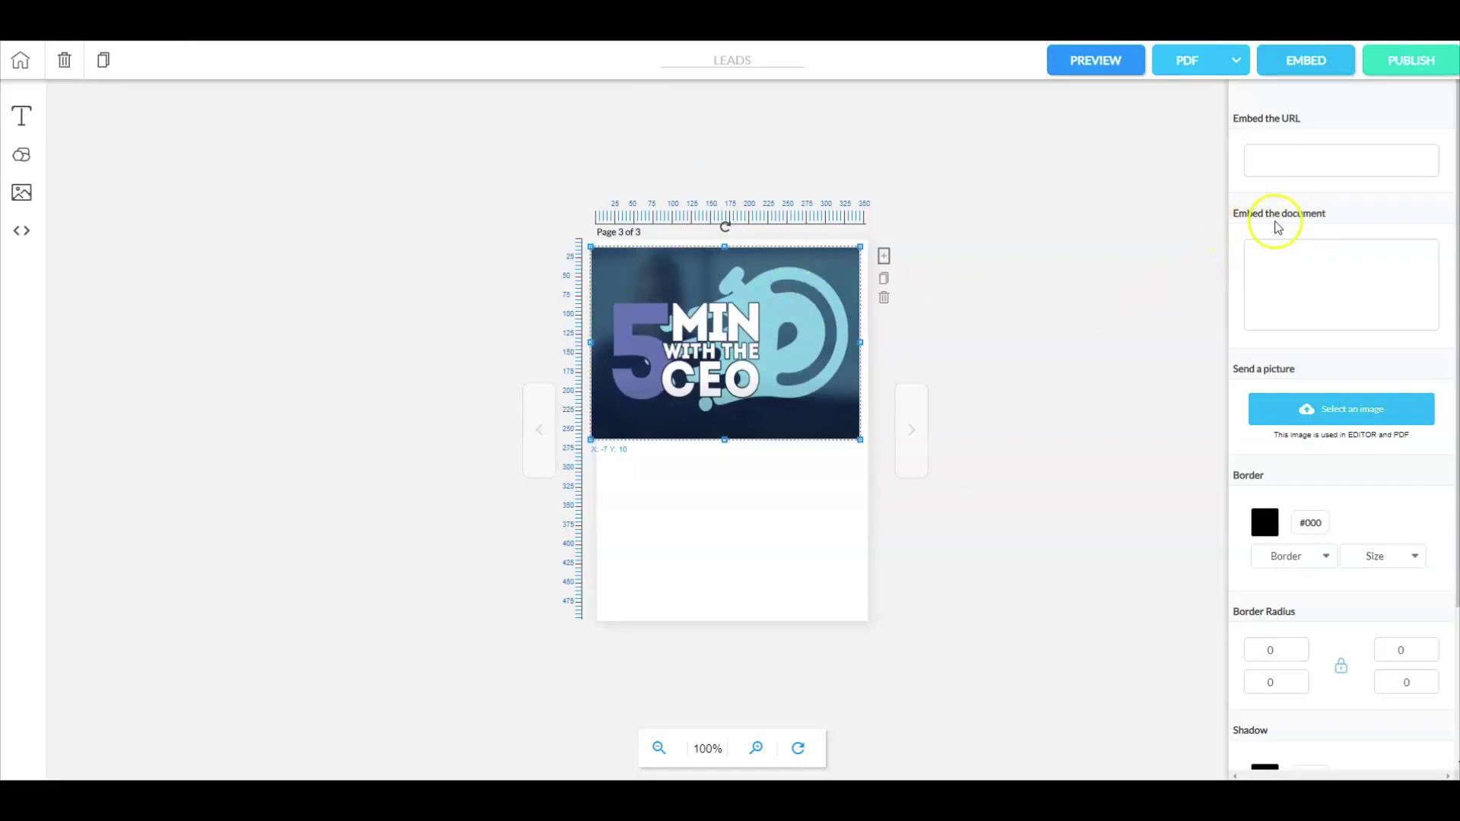
pyautogui.click(1282, 253)
pyautogui.rightClick(1282, 253)
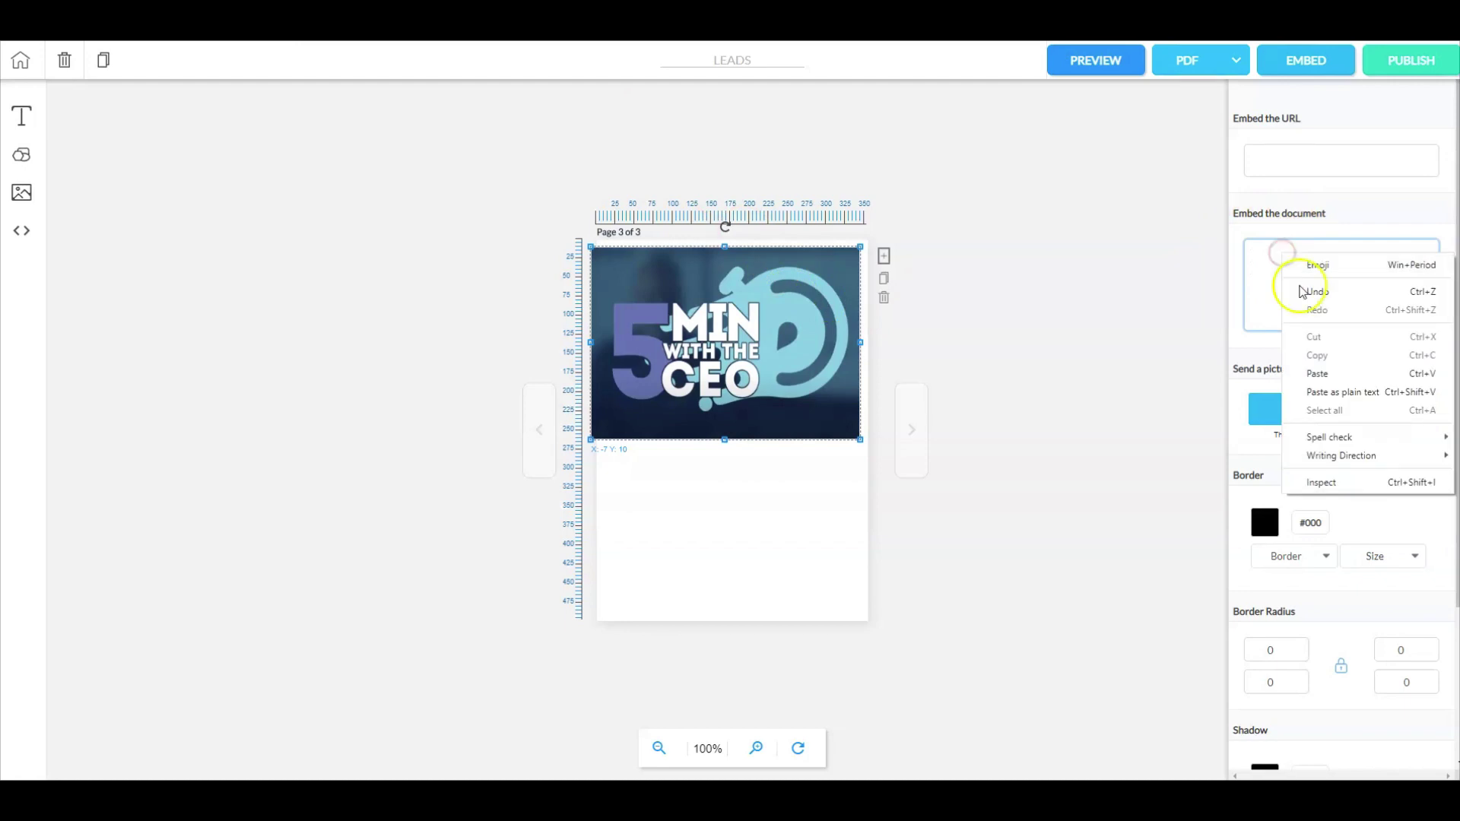
pyautogui.click(1311, 370)
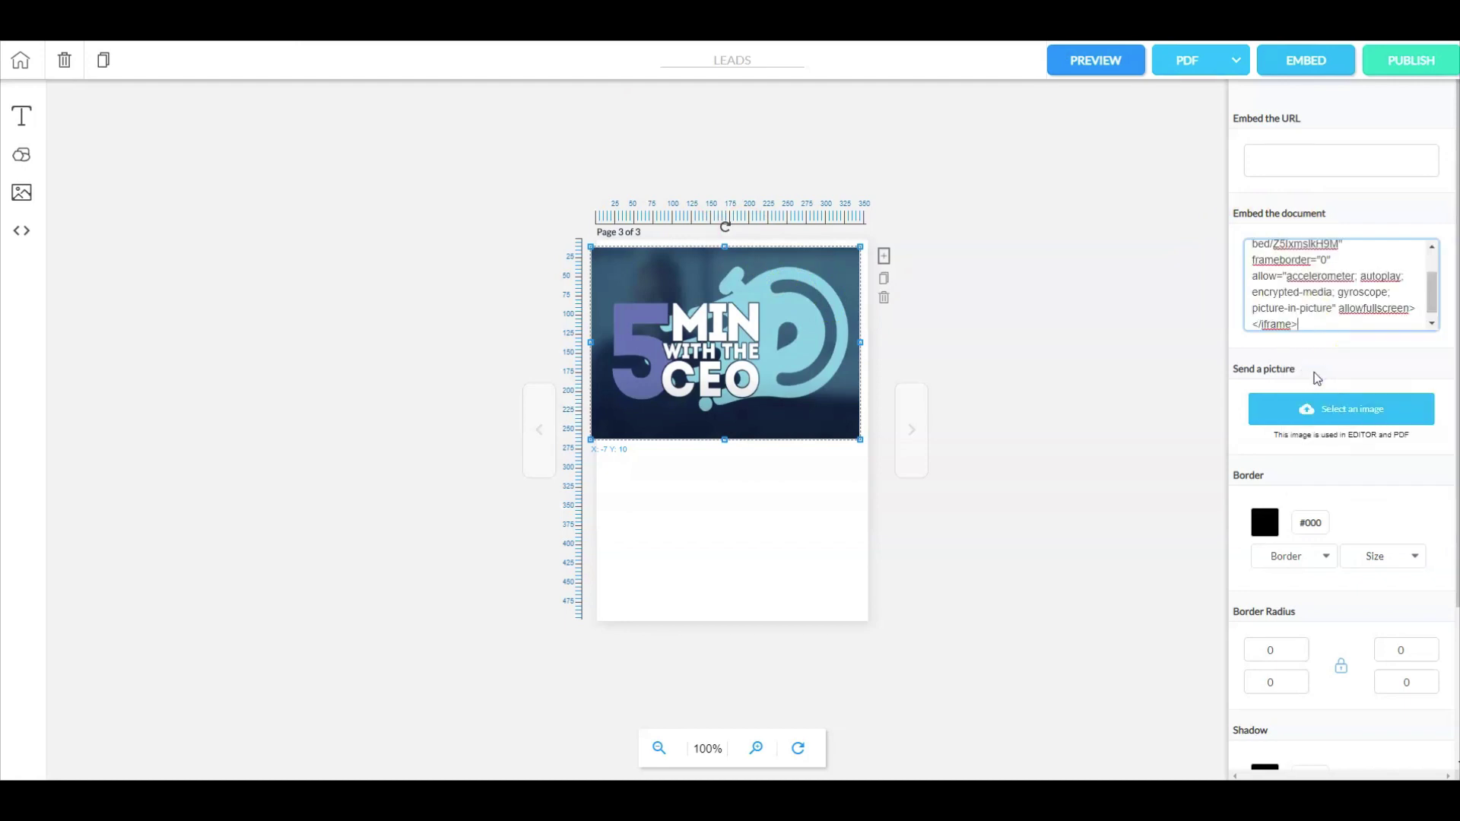
pyautogui.click(1162, 319)
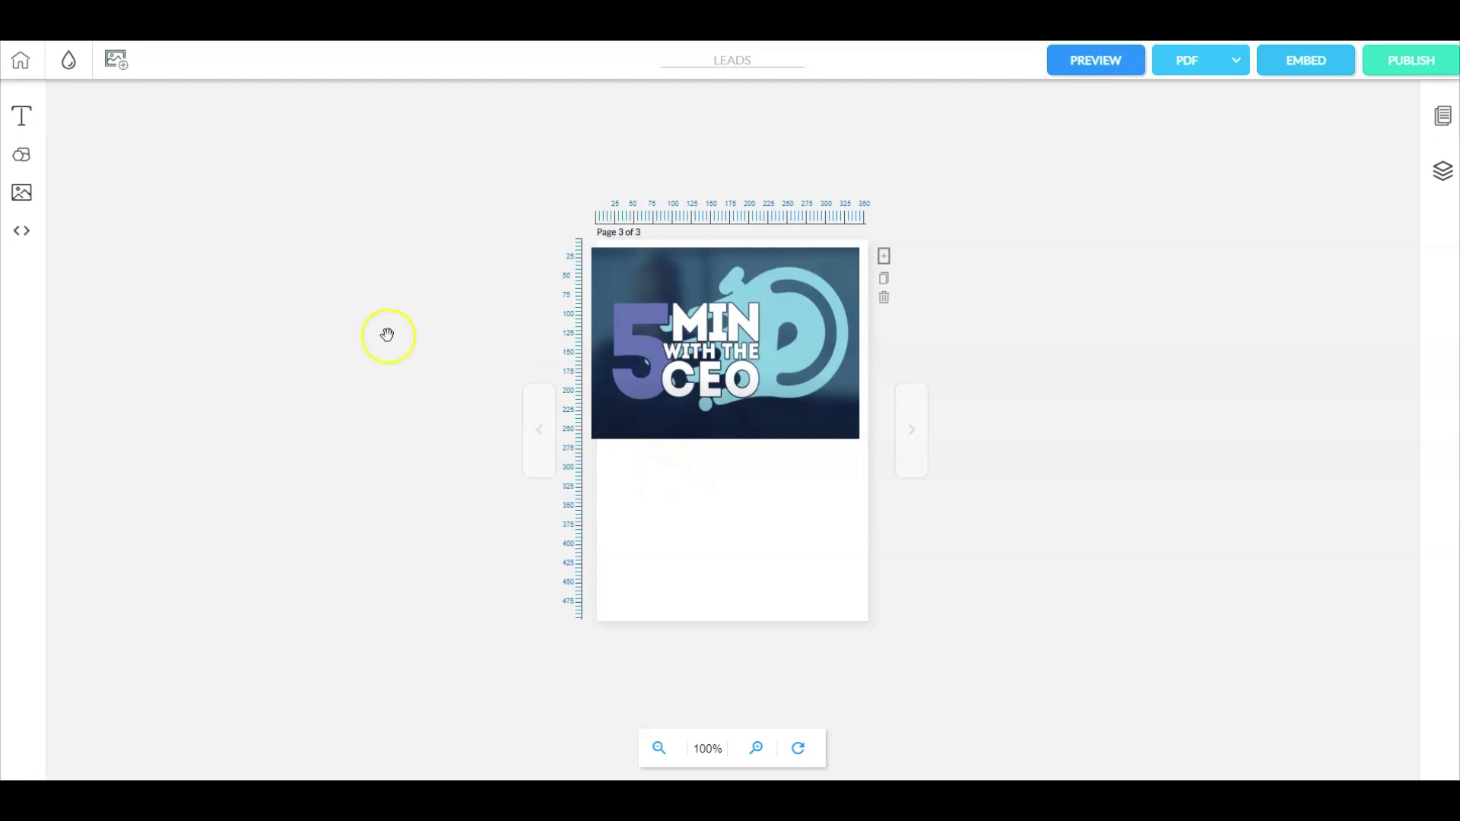
# Add a square below the video thumbnail on page 3 and fill it solid red
pyautogui.click(16, 156)
pyautogui.click(64, 177)
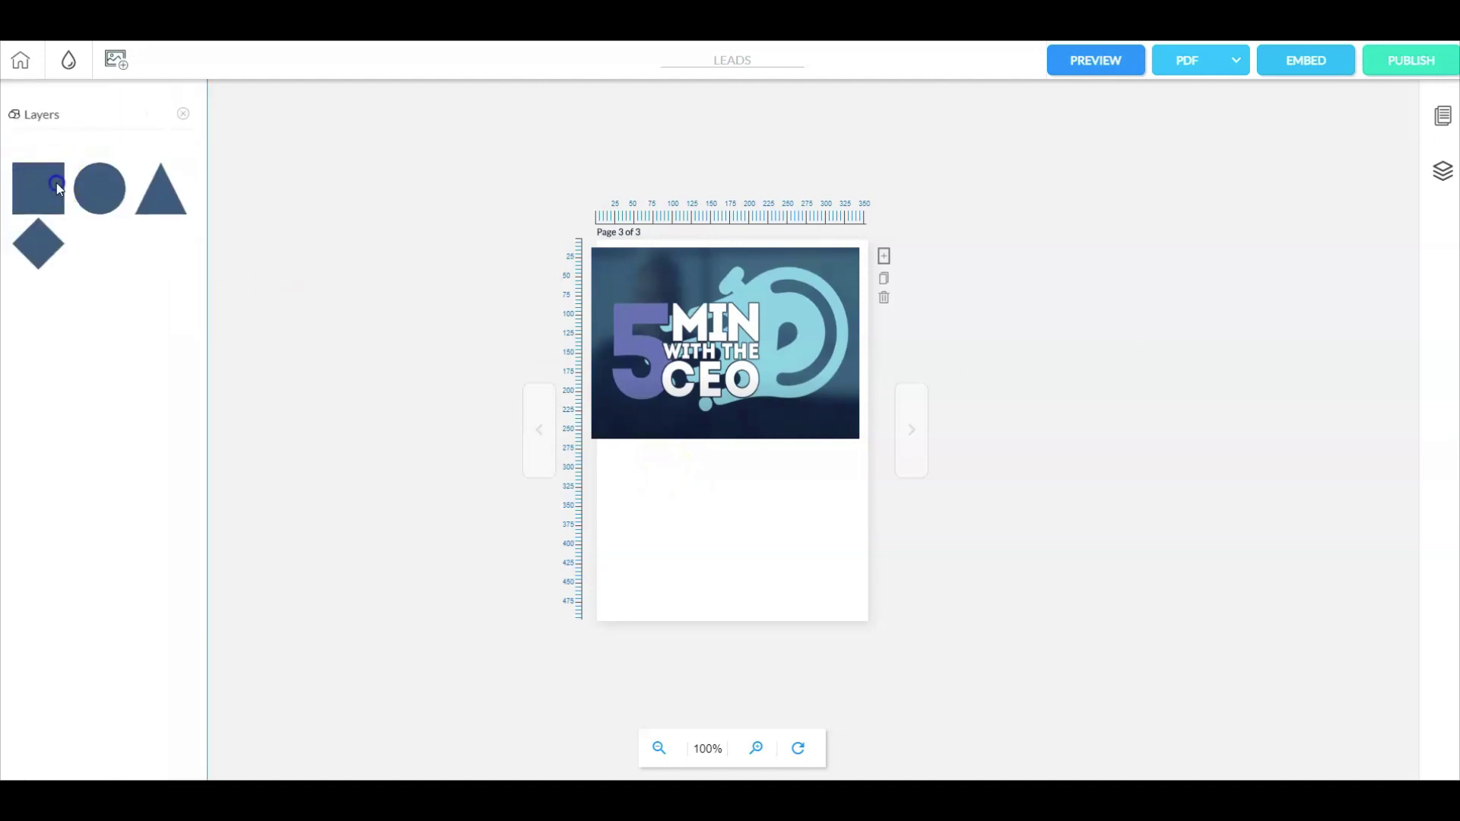
pyautogui.click(597, 284)
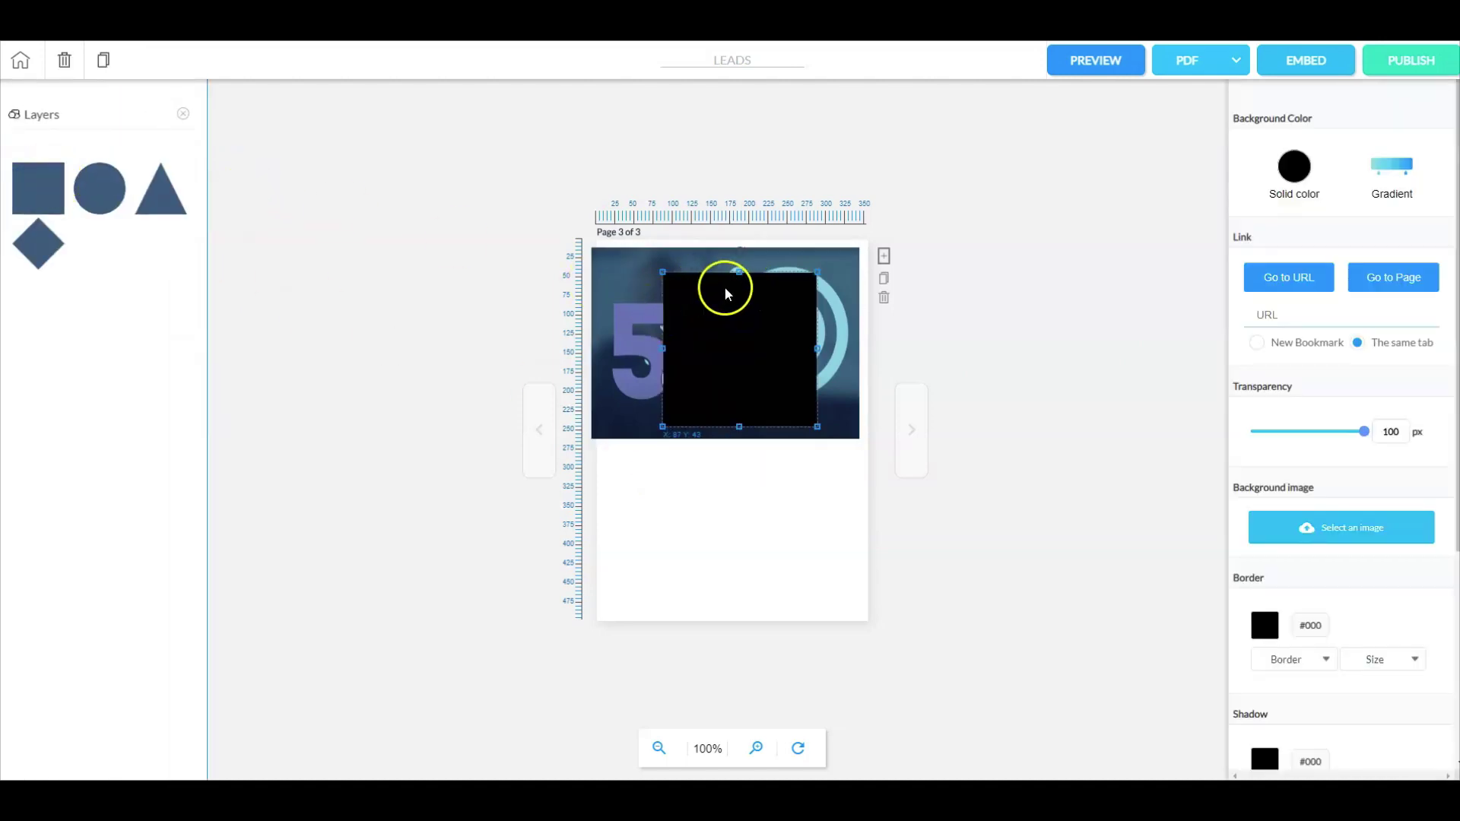
pyautogui.moveTo(723, 286); pyautogui.dragTo(727, 494)
pyautogui.click(1294, 167)
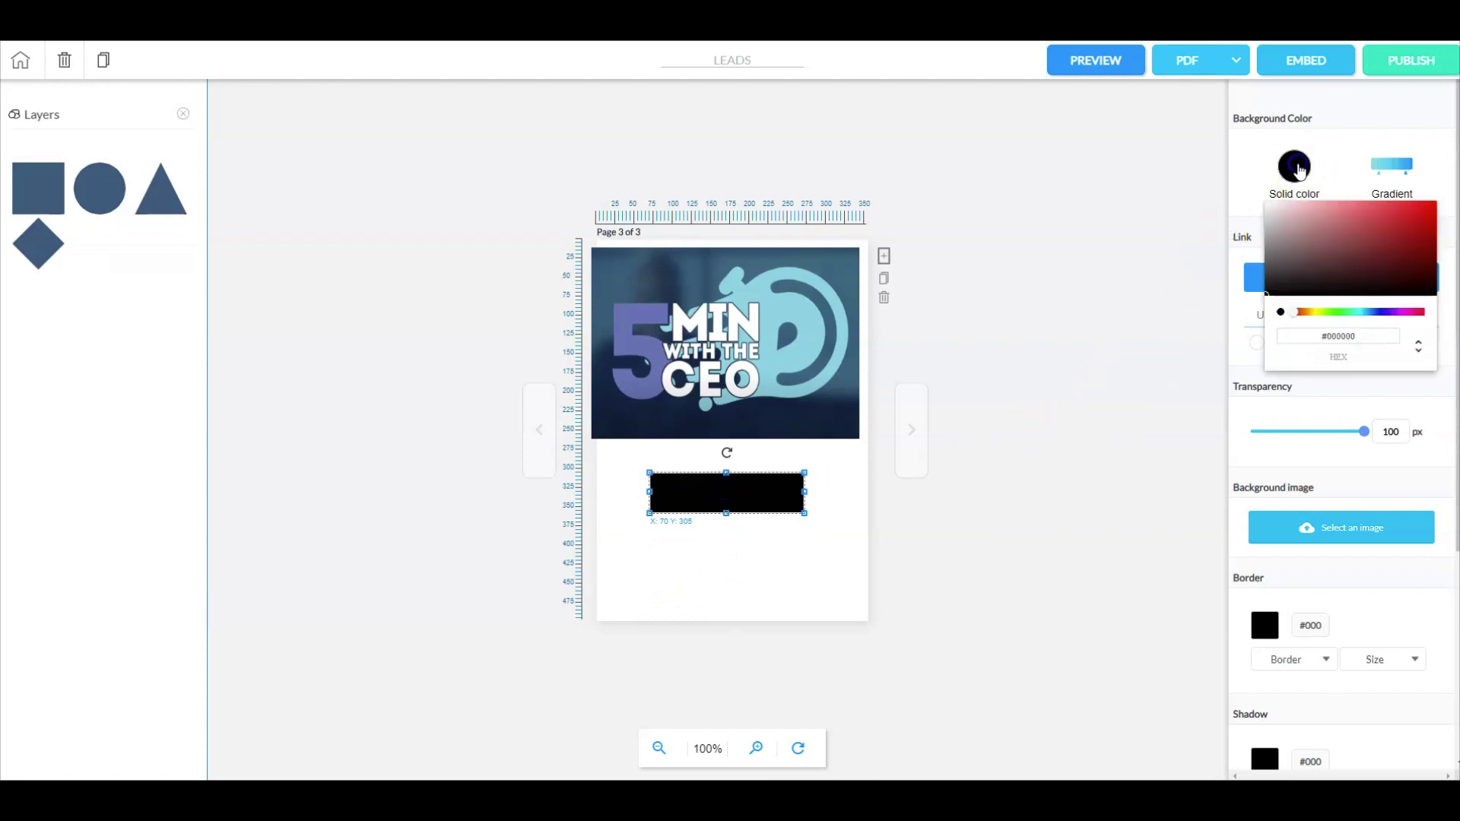
pyautogui.click(1433, 206)
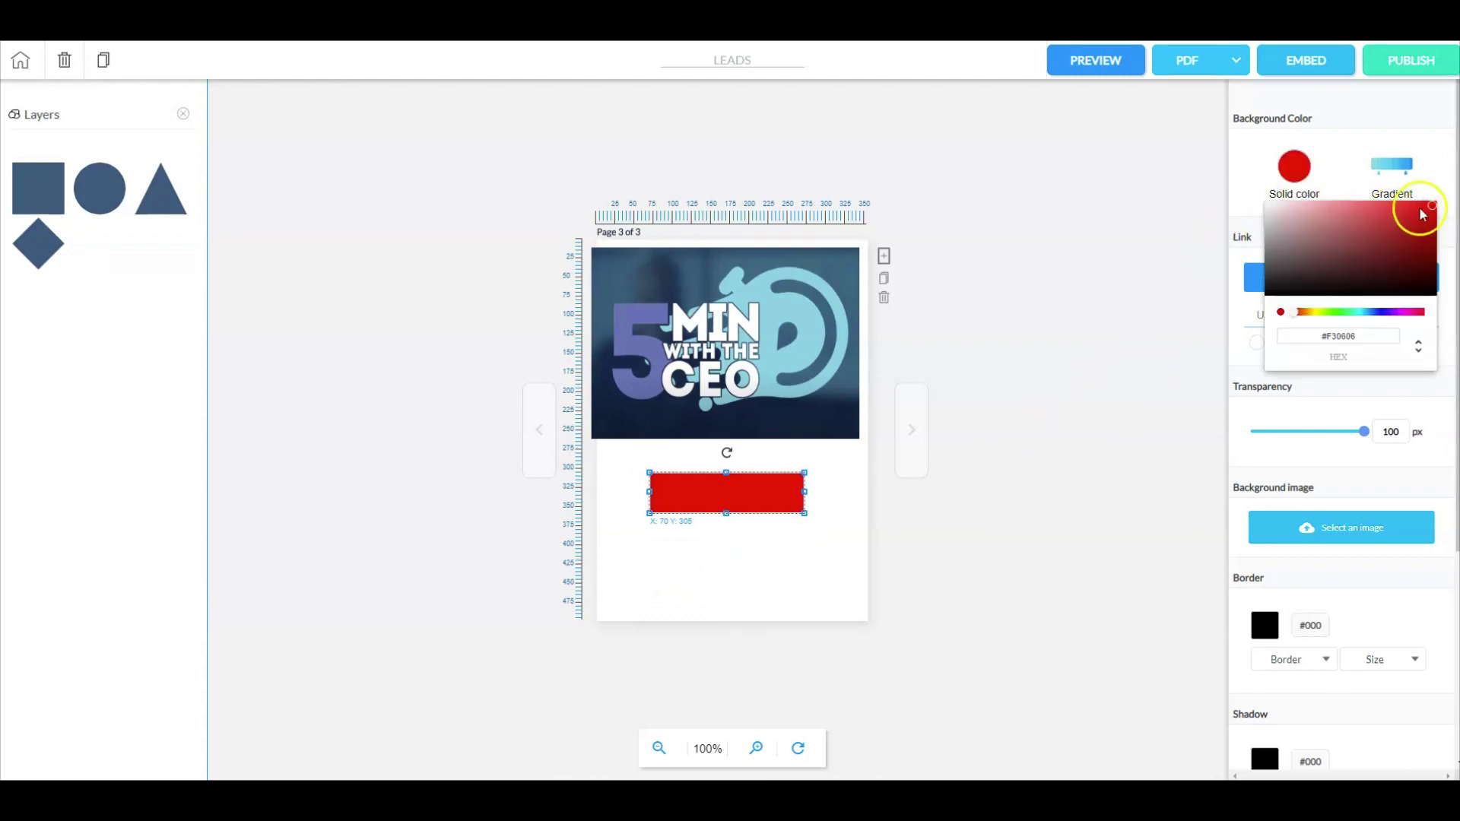
# Place a new 'Your text here' text box beneath the red rectangle
pyautogui.click(182, 114)
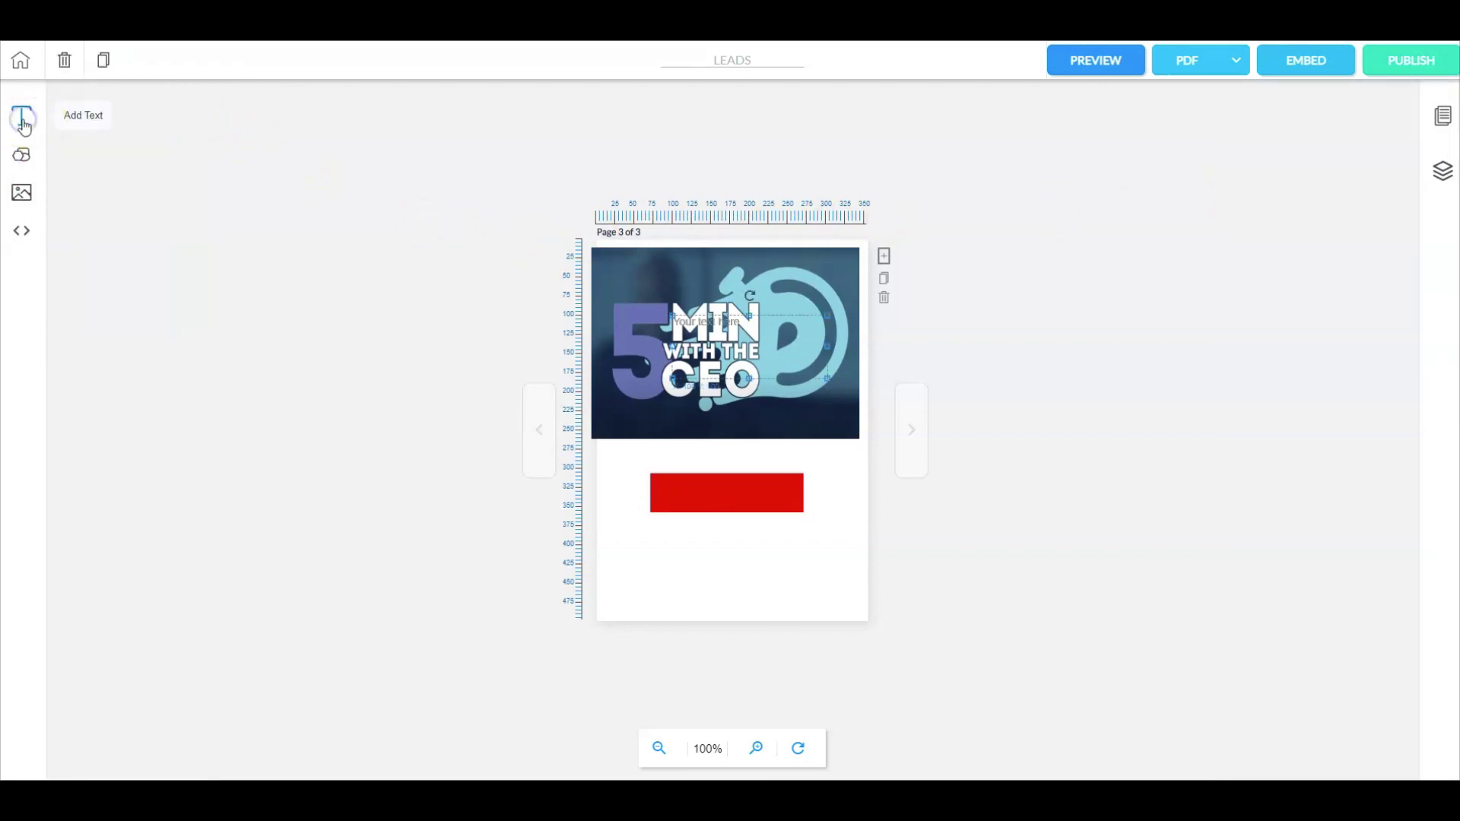
pyautogui.moveTo(24, 122); pyautogui.dragTo(724, 560)
pyautogui.doubleClick(725, 555)
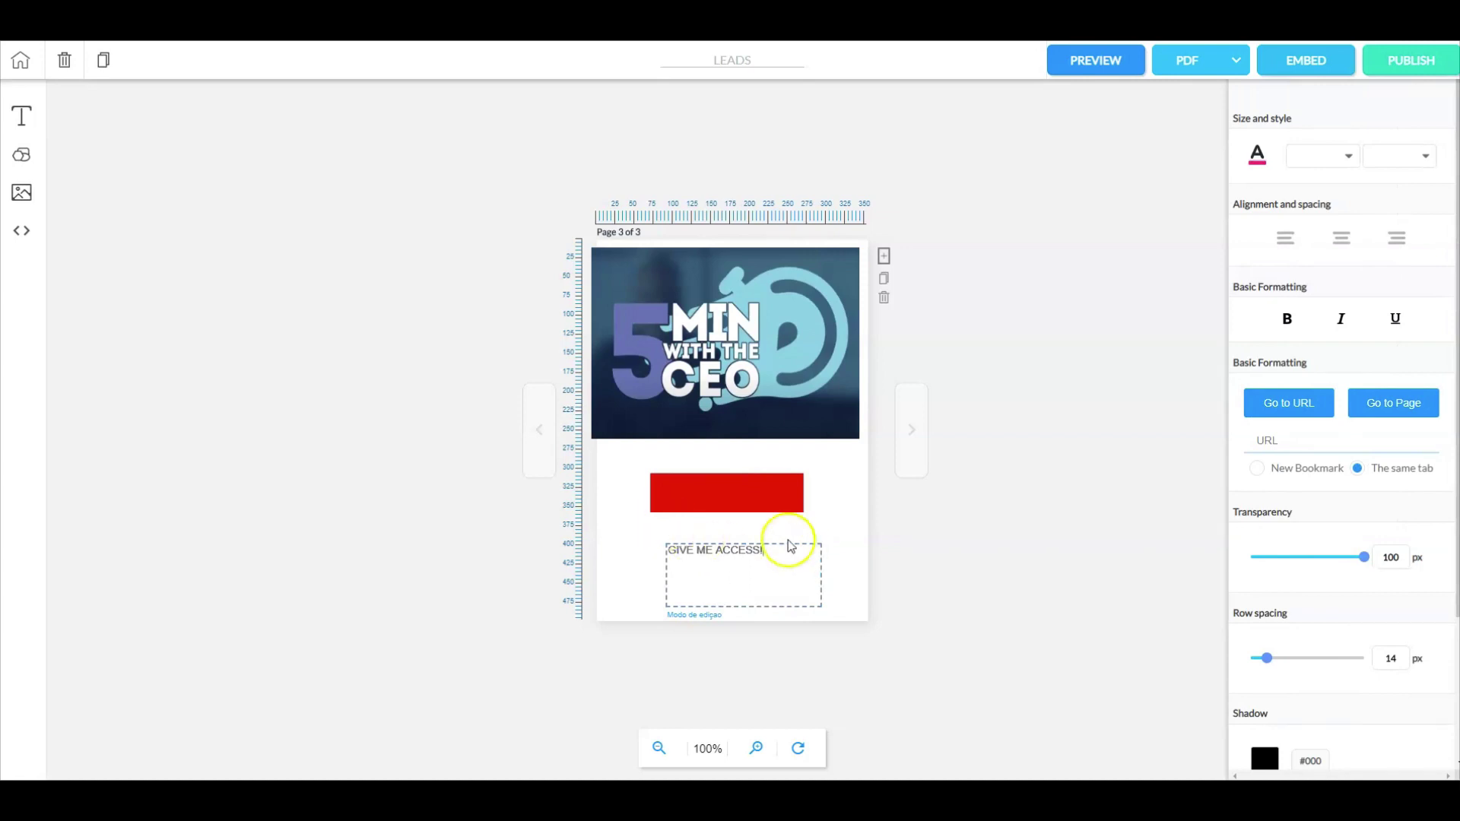
# Make the GIVE ME ACCESS! text centred, size 18 and near-white
pyautogui.click(1341, 242)
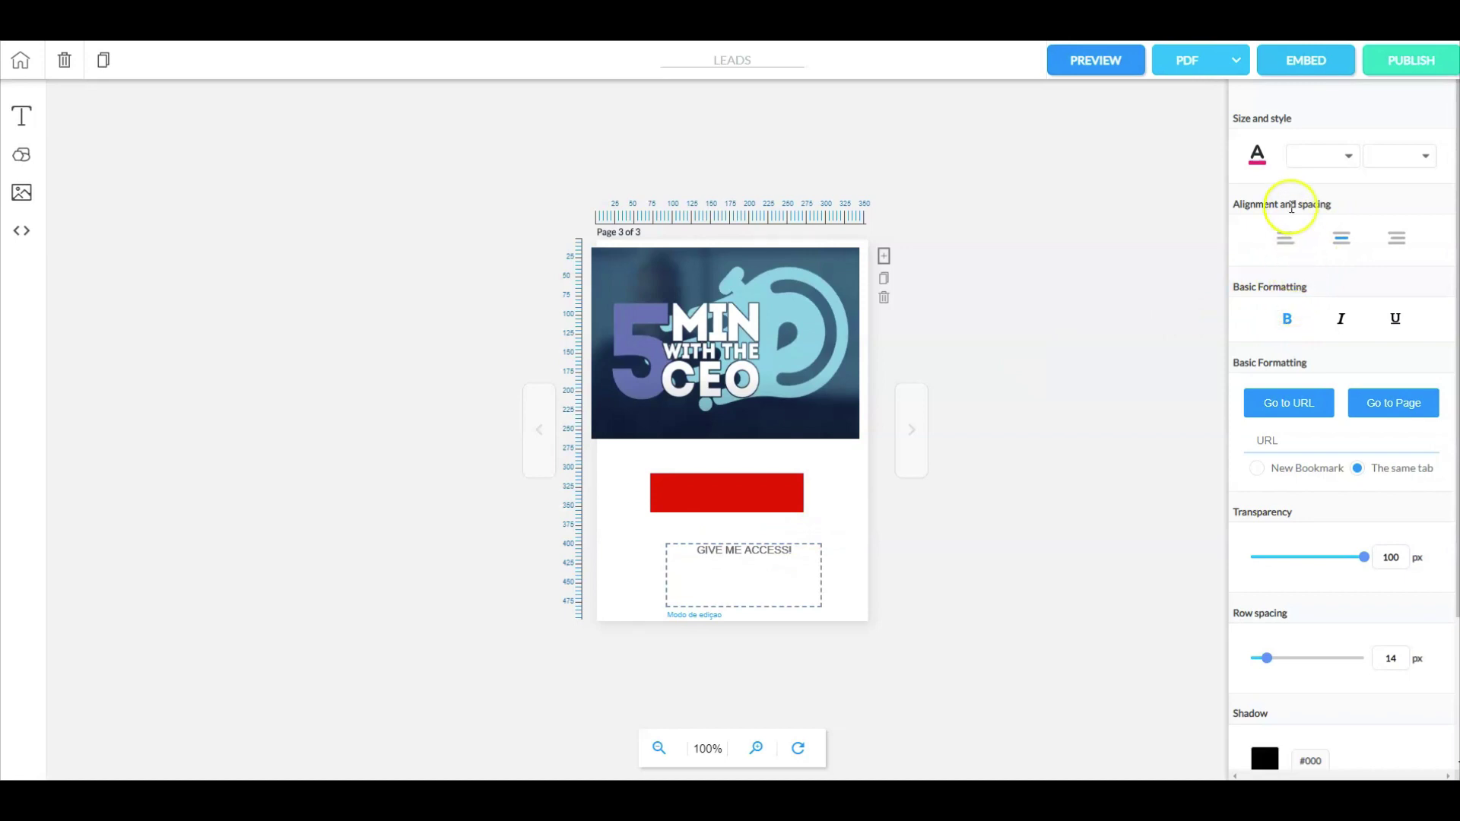
pyautogui.click(1345, 156)
pyautogui.scroll(-5, 1339, 236)
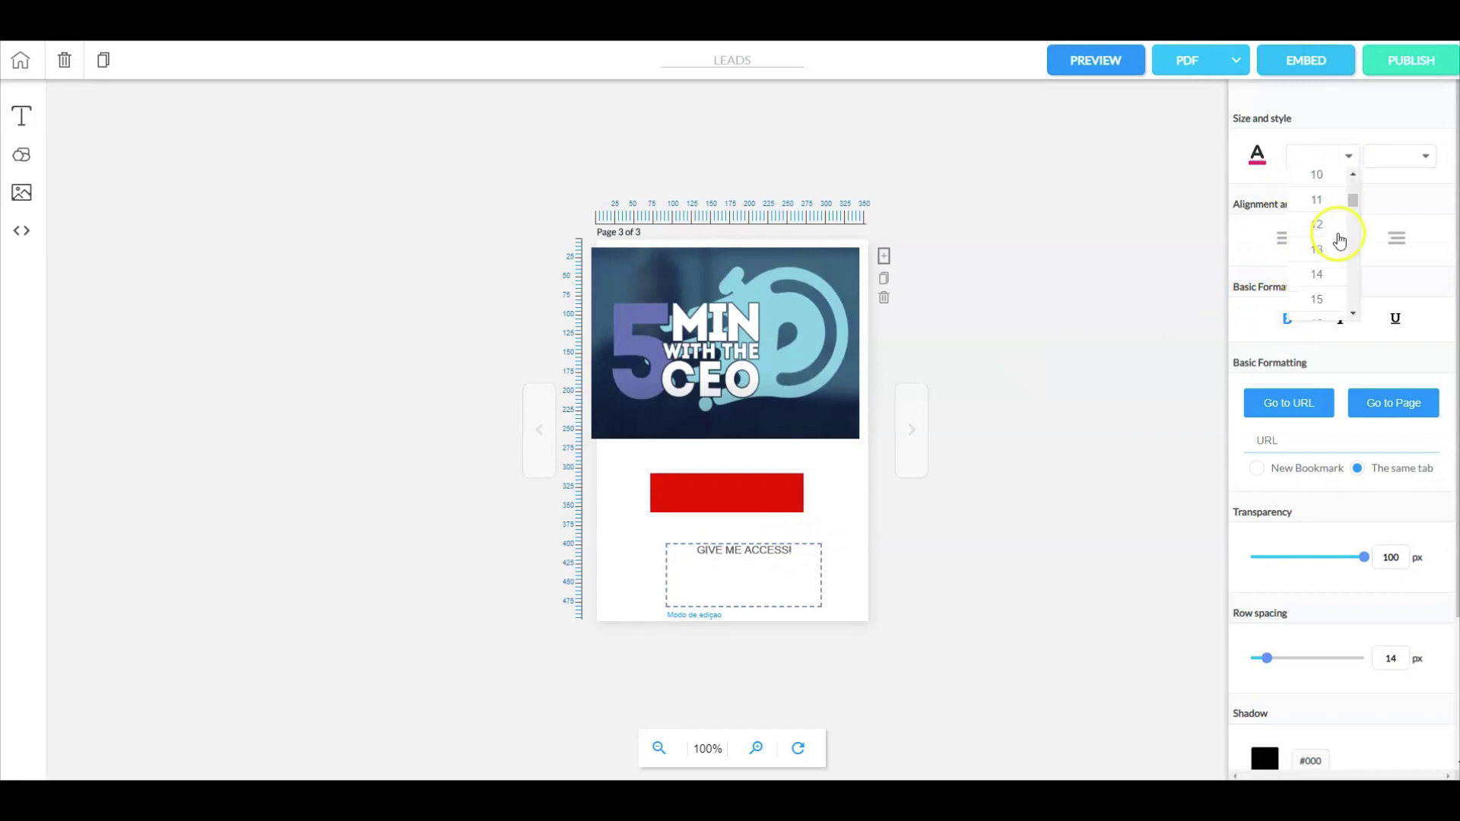
pyautogui.click(1327, 229)
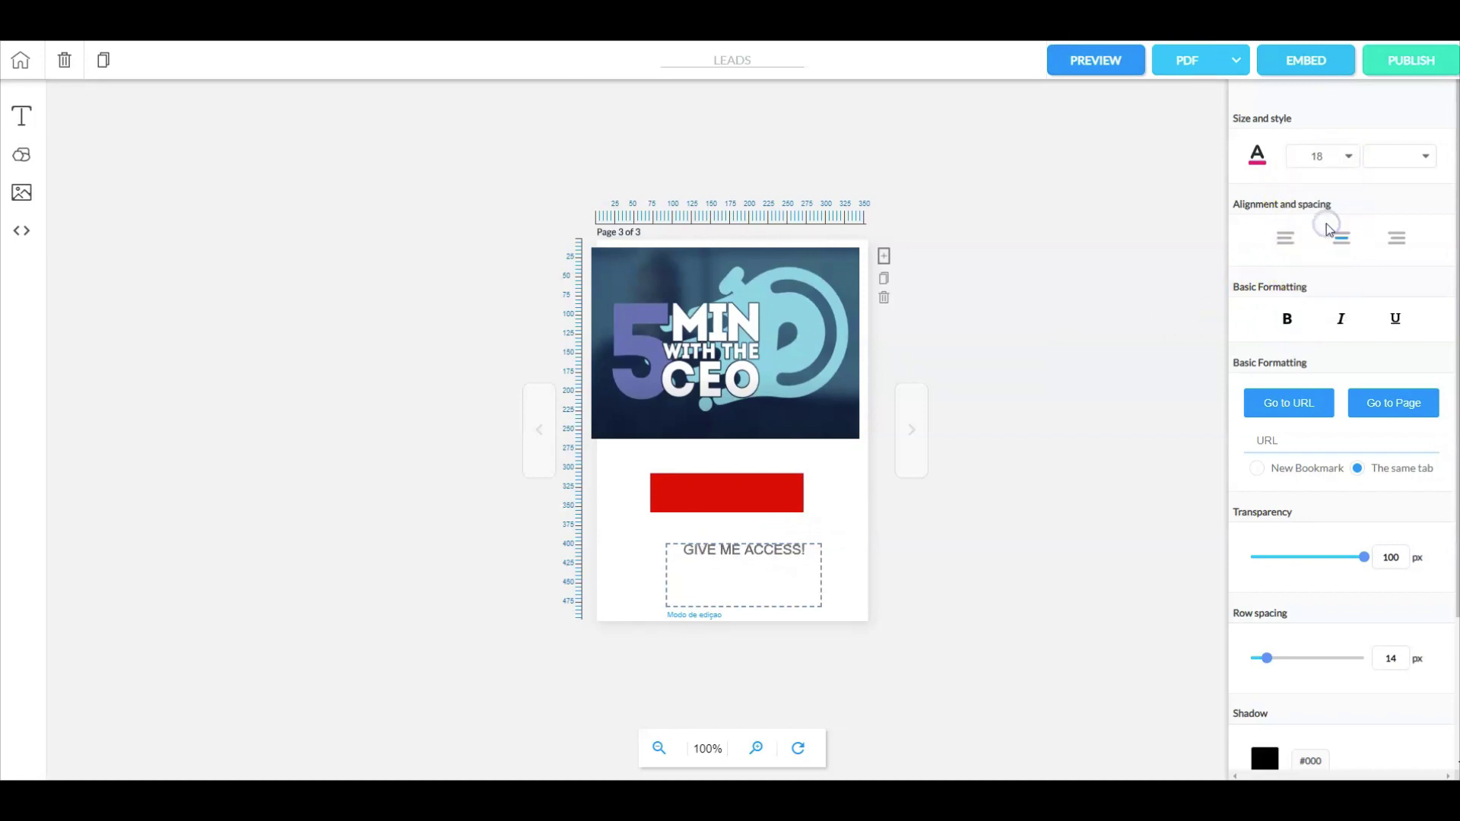
pyautogui.click(1256, 156)
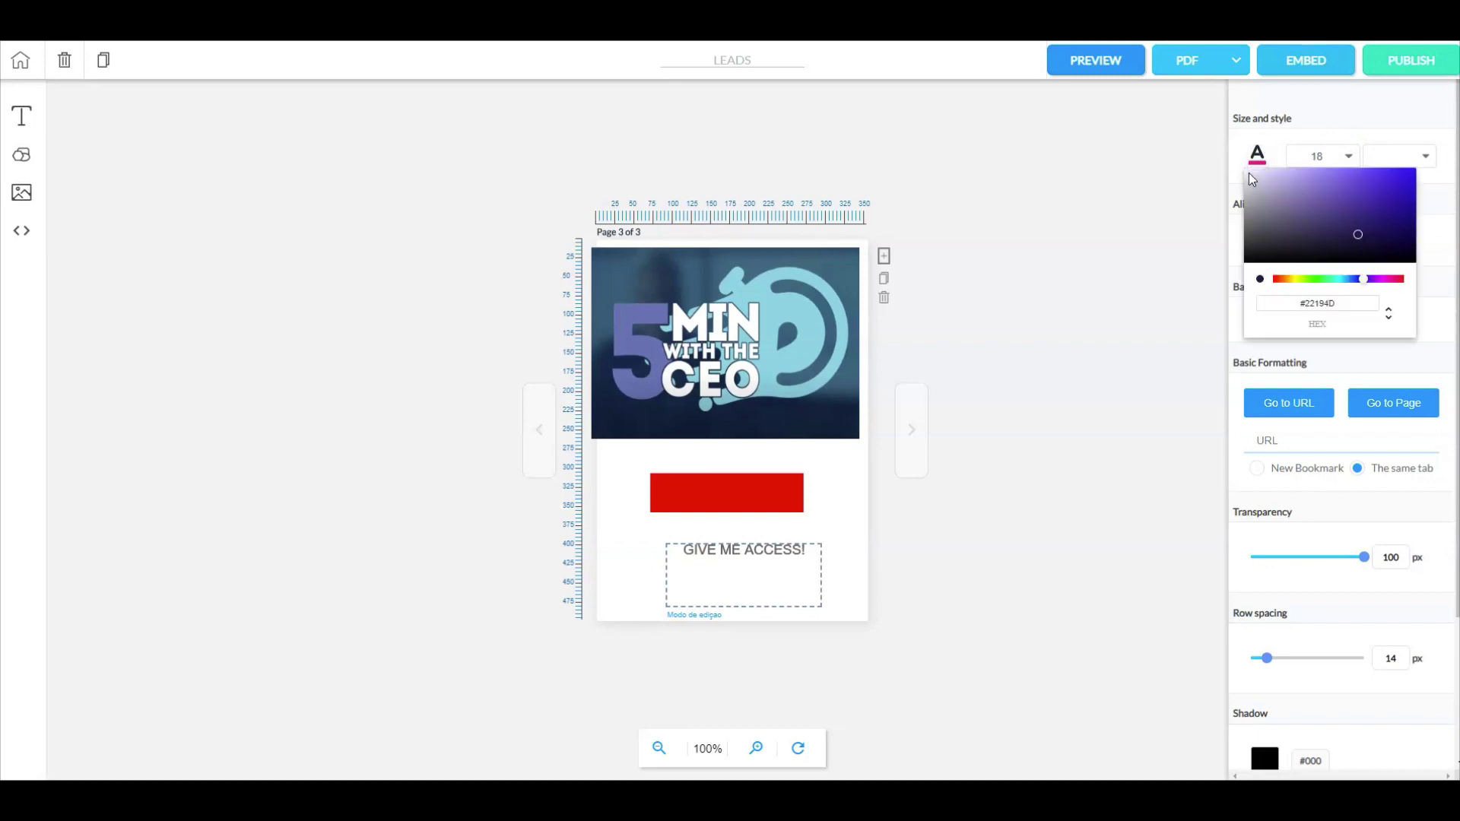
pyautogui.click(1249, 174)
pyautogui.click(831, 495)
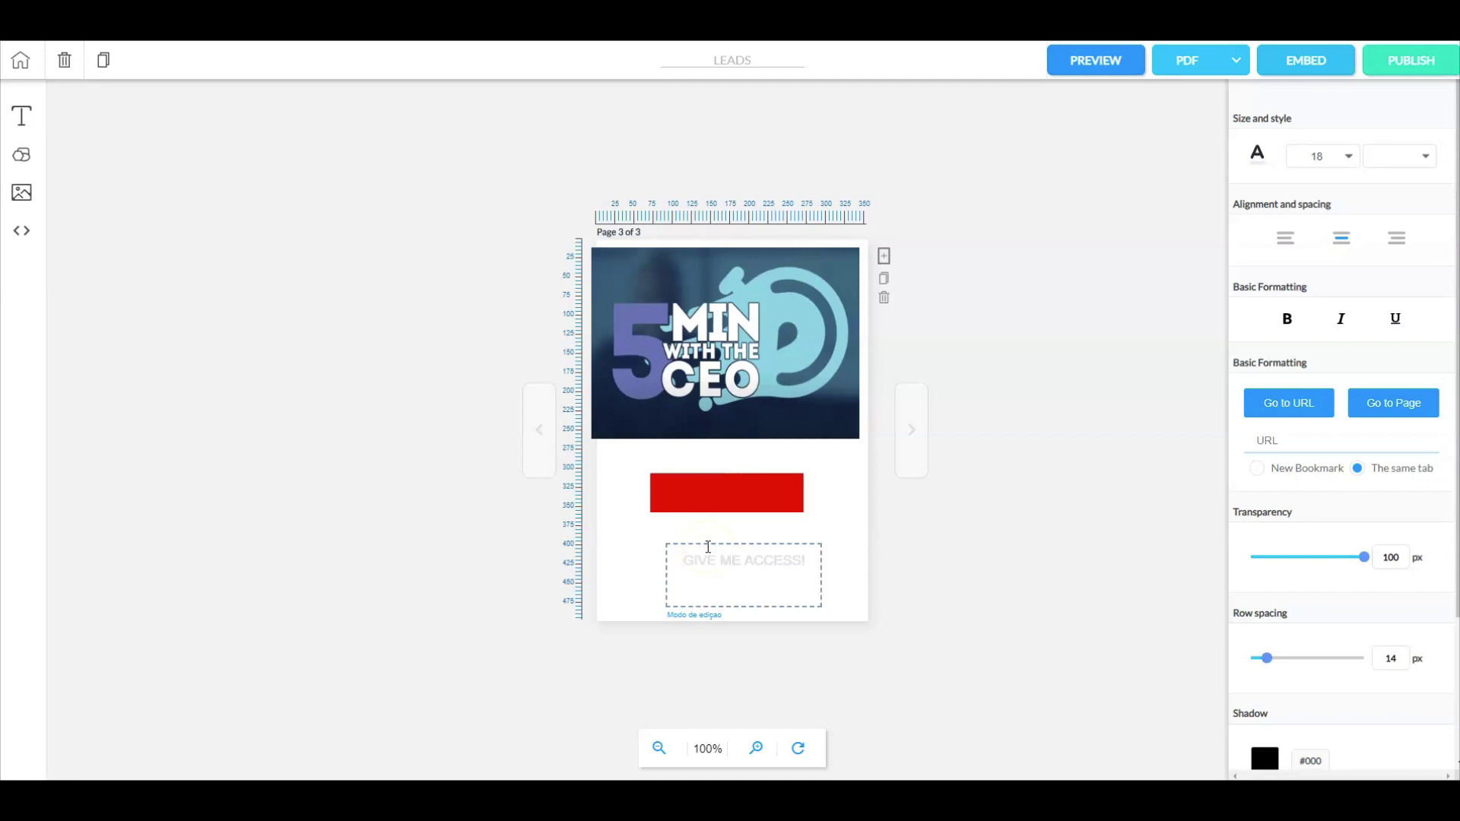
# Move the GIVE ME ACCESS! text onto the red rectangle and size it to fit as a button
pyautogui.click(984, 532)
pyautogui.moveTo(755, 593); pyautogui.dragTo(733, 512)
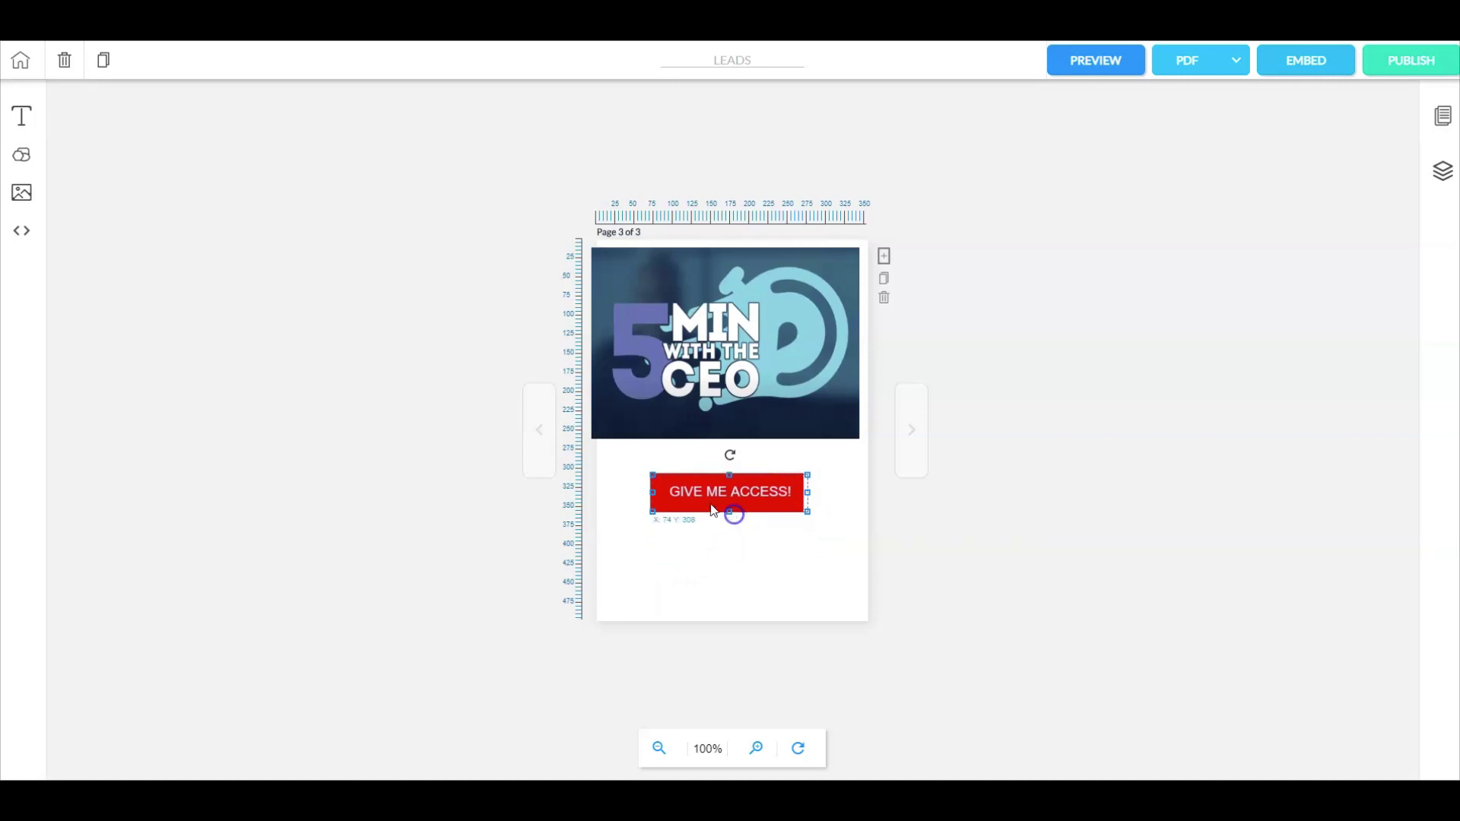
pyautogui.click(660, 499)
pyautogui.click(657, 498)
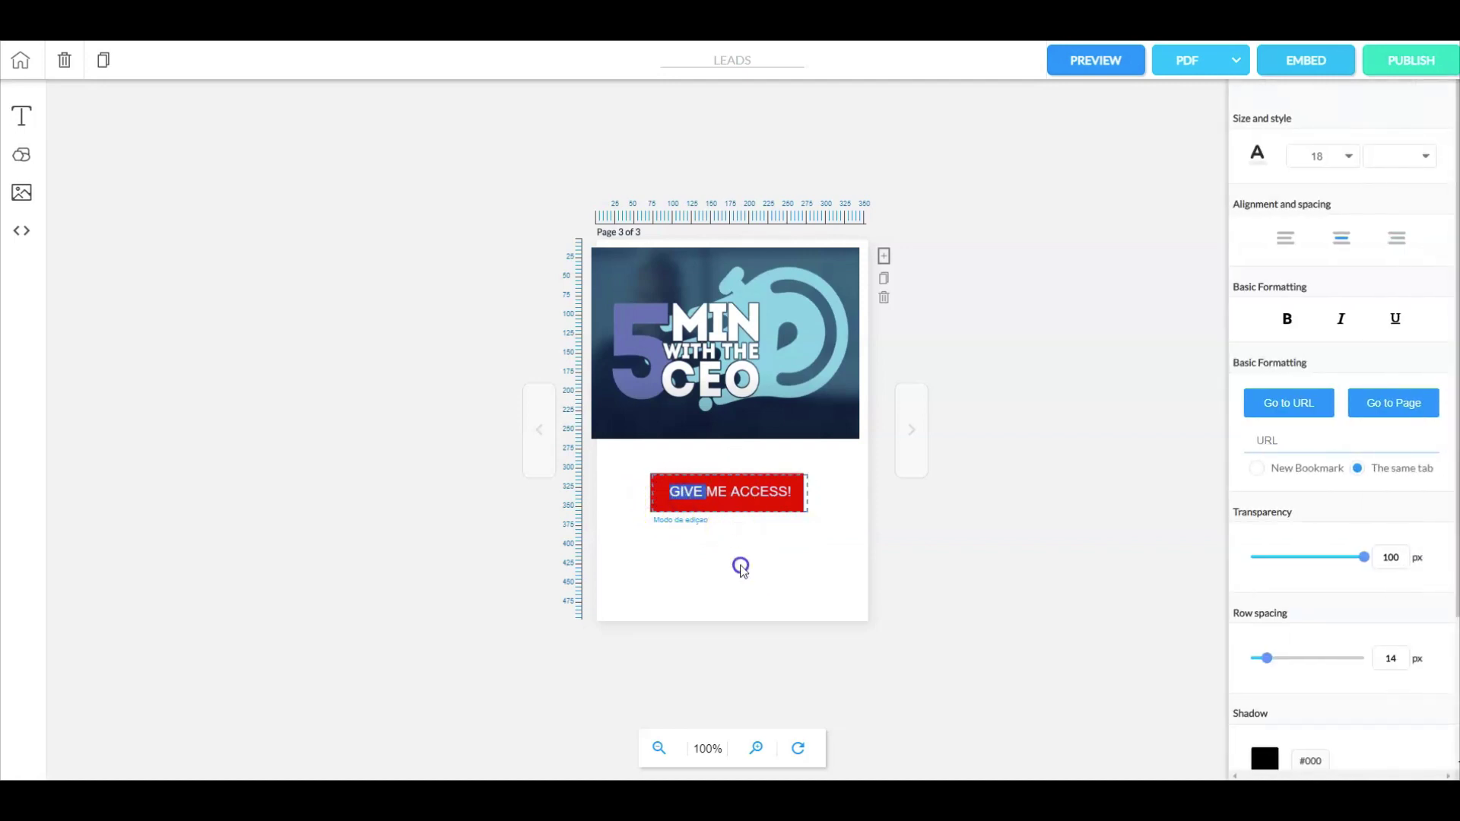
pyautogui.click(730, 489)
pyautogui.moveTo(652, 504); pyautogui.dragTo(743, 505)
pyautogui.click(747, 542)
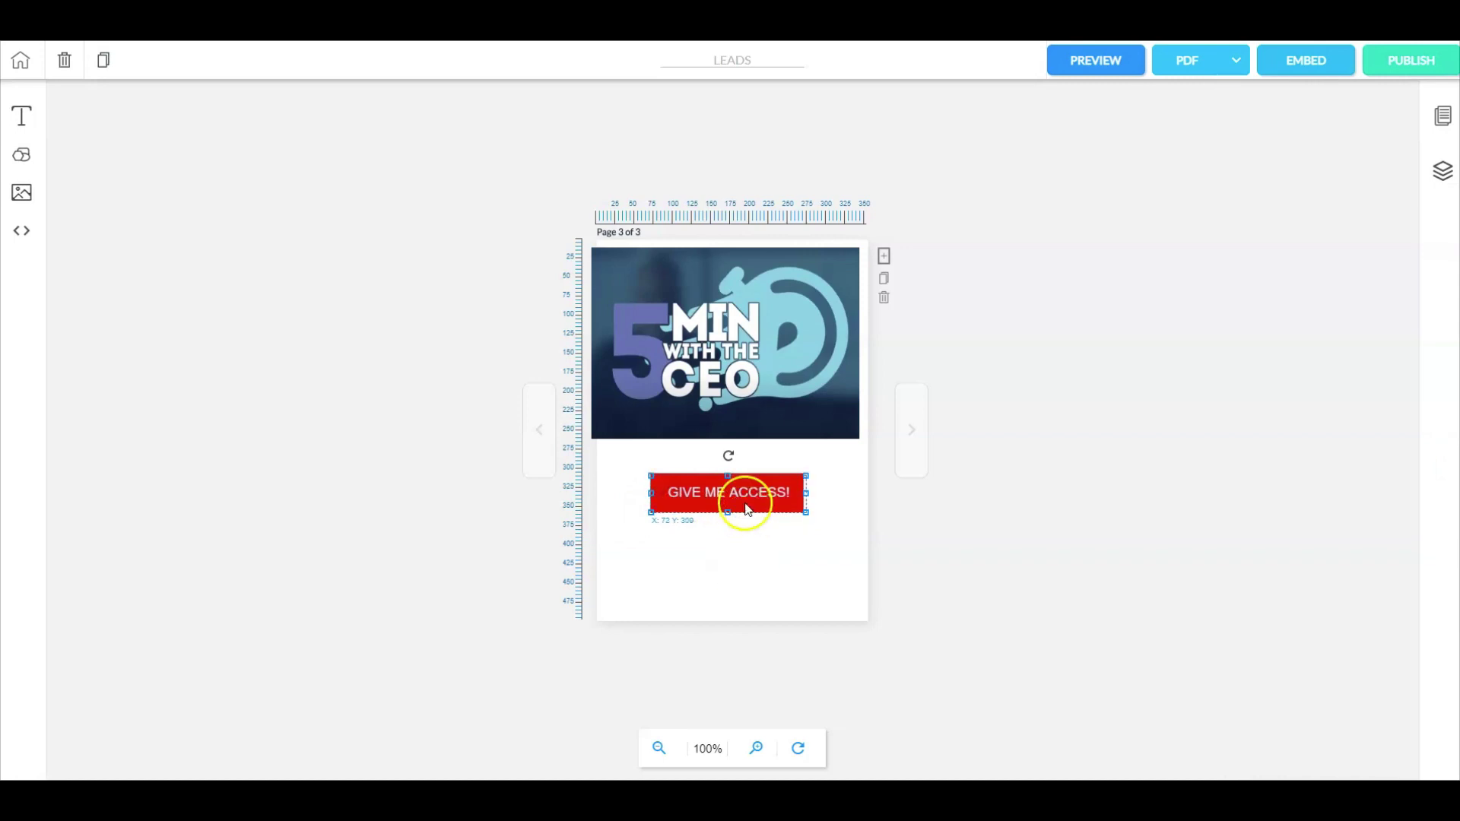
pyautogui.doubleClick(747, 504)
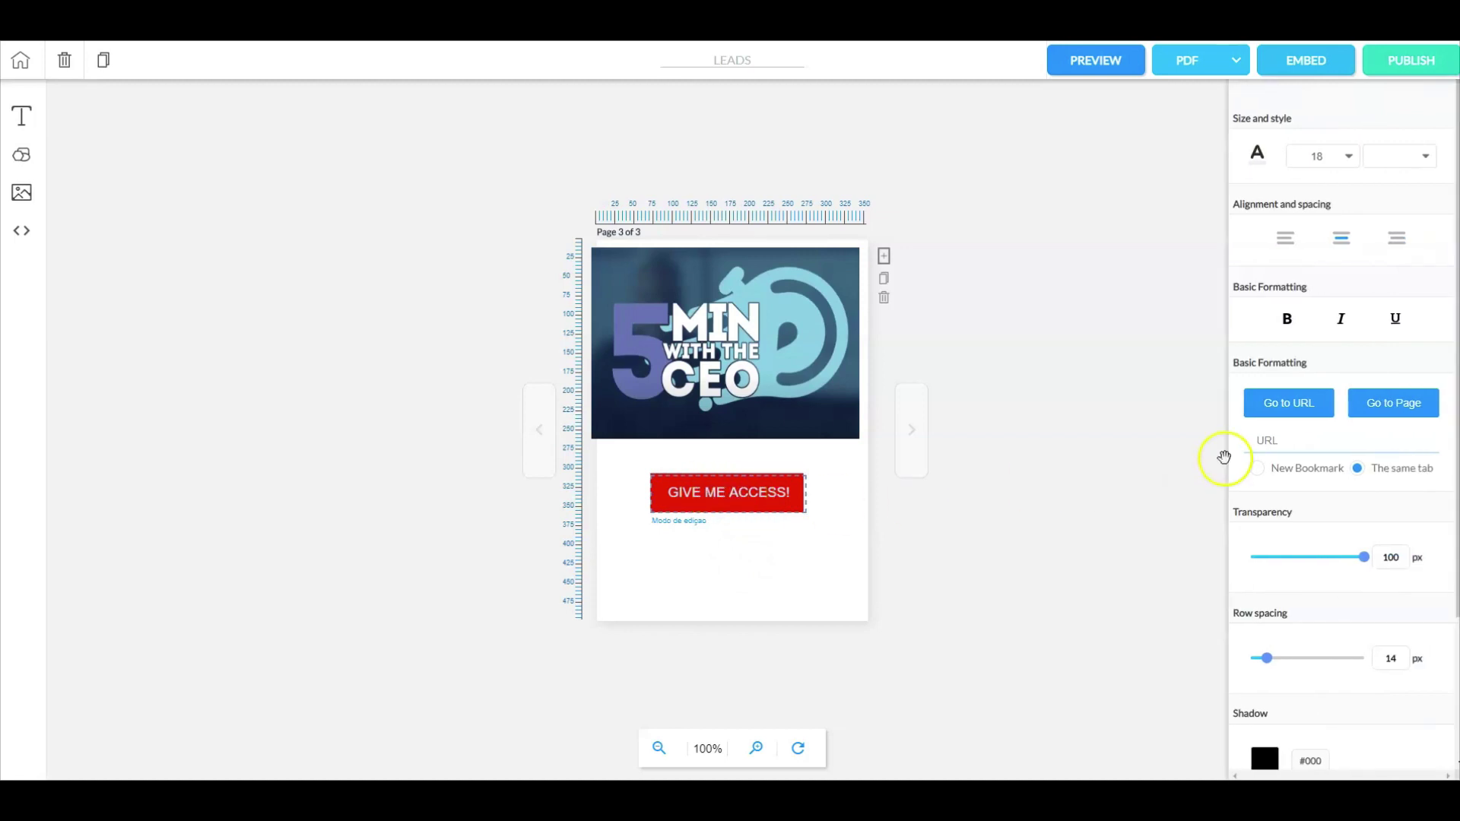
# Link the button to the magazine-leads landing page URL, opening via New Bookmark
pyautogui.click(1278, 440)
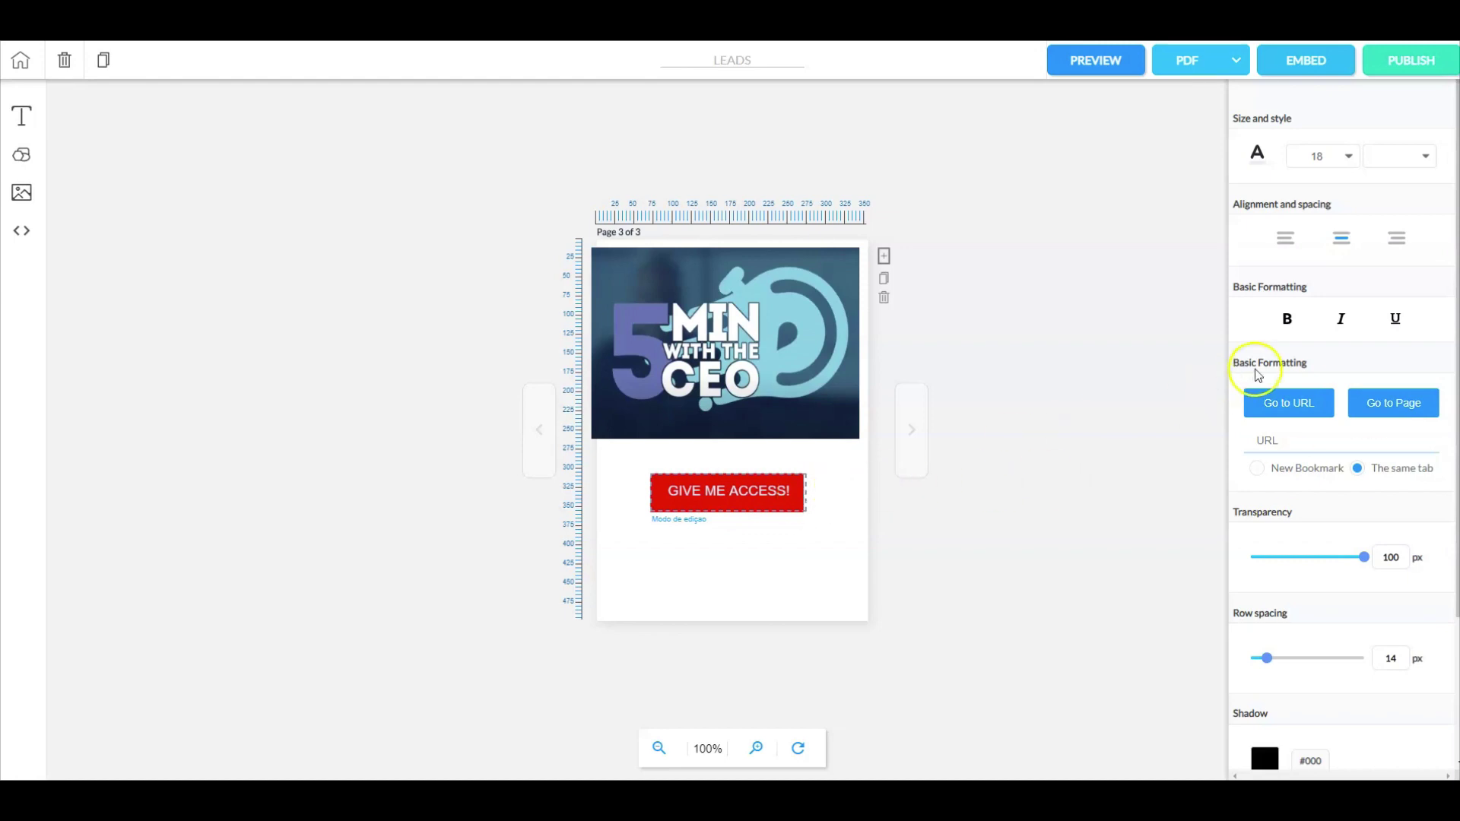
pyautogui.click(1273, 436)
pyautogui.hotkey('ctrl', 'v')
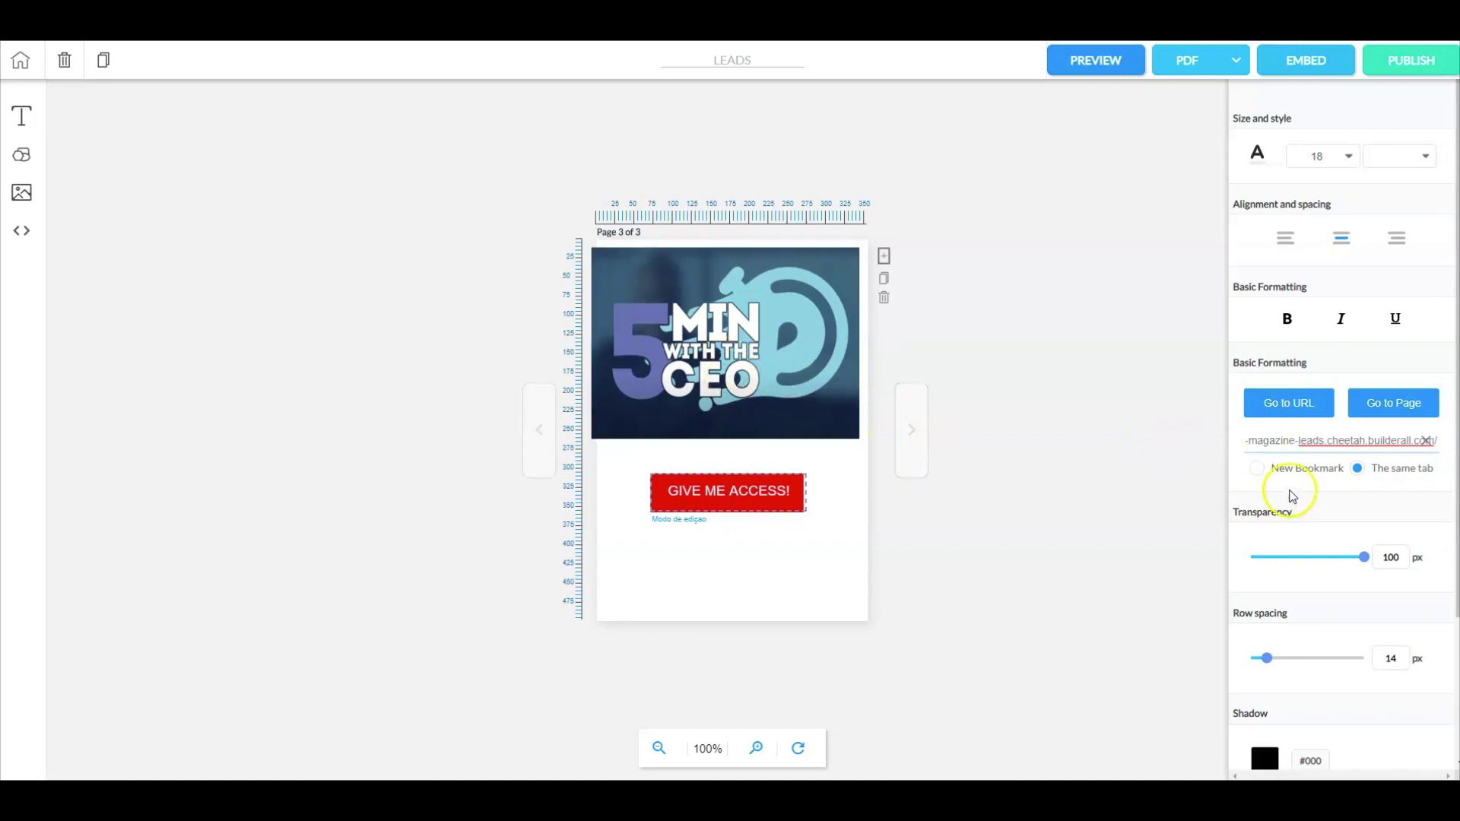
pyautogui.click(1258, 470)
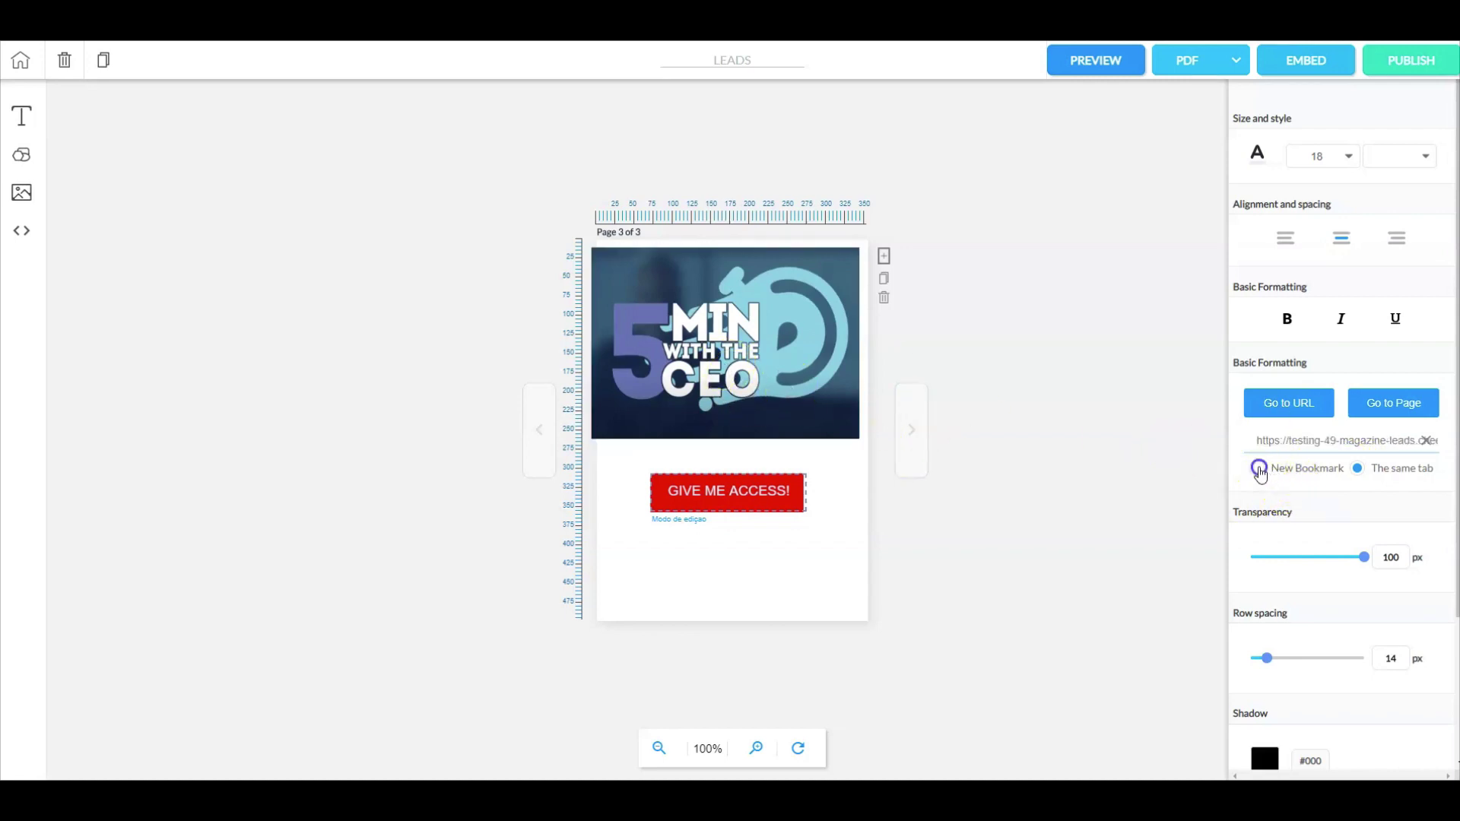
pyautogui.click(1364, 470)
pyautogui.click(1304, 466)
# Deselect the page 3 elements and page back through page 2 to the page 1 cover
pyautogui.click(1090, 457)
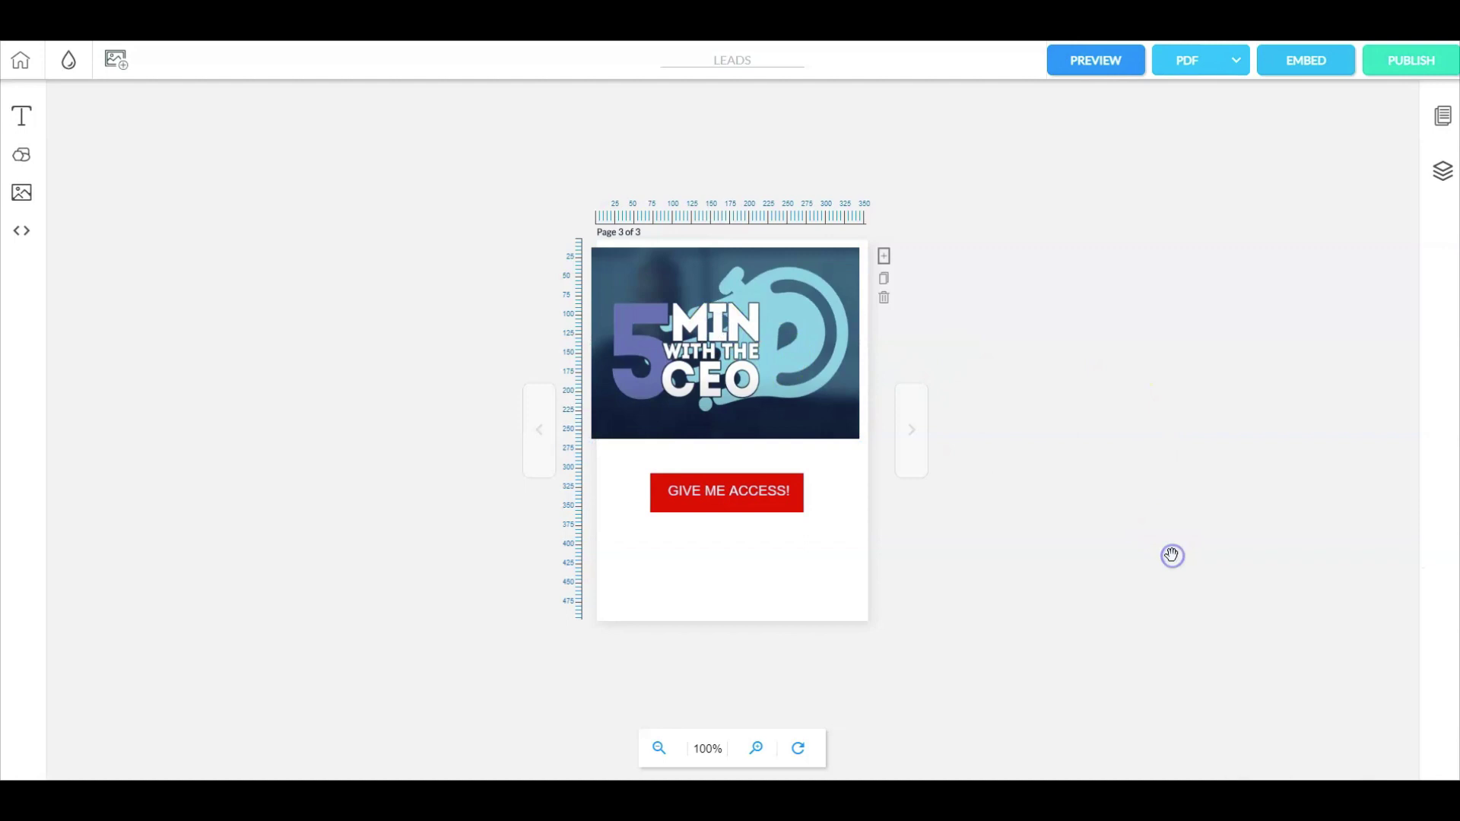
pyautogui.click(649, 326)
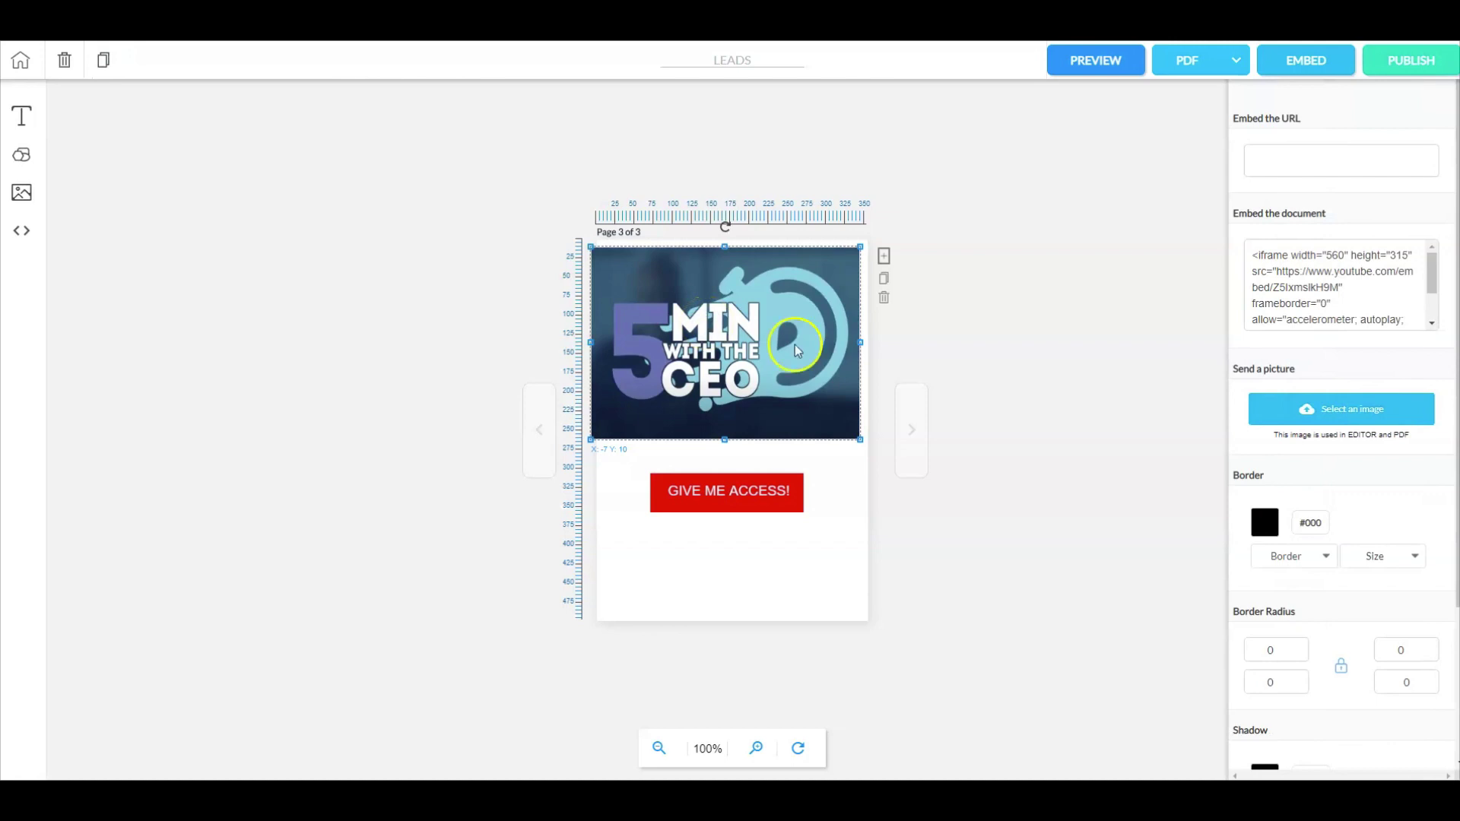
pyautogui.click(1301, 403)
pyautogui.click(1056, 322)
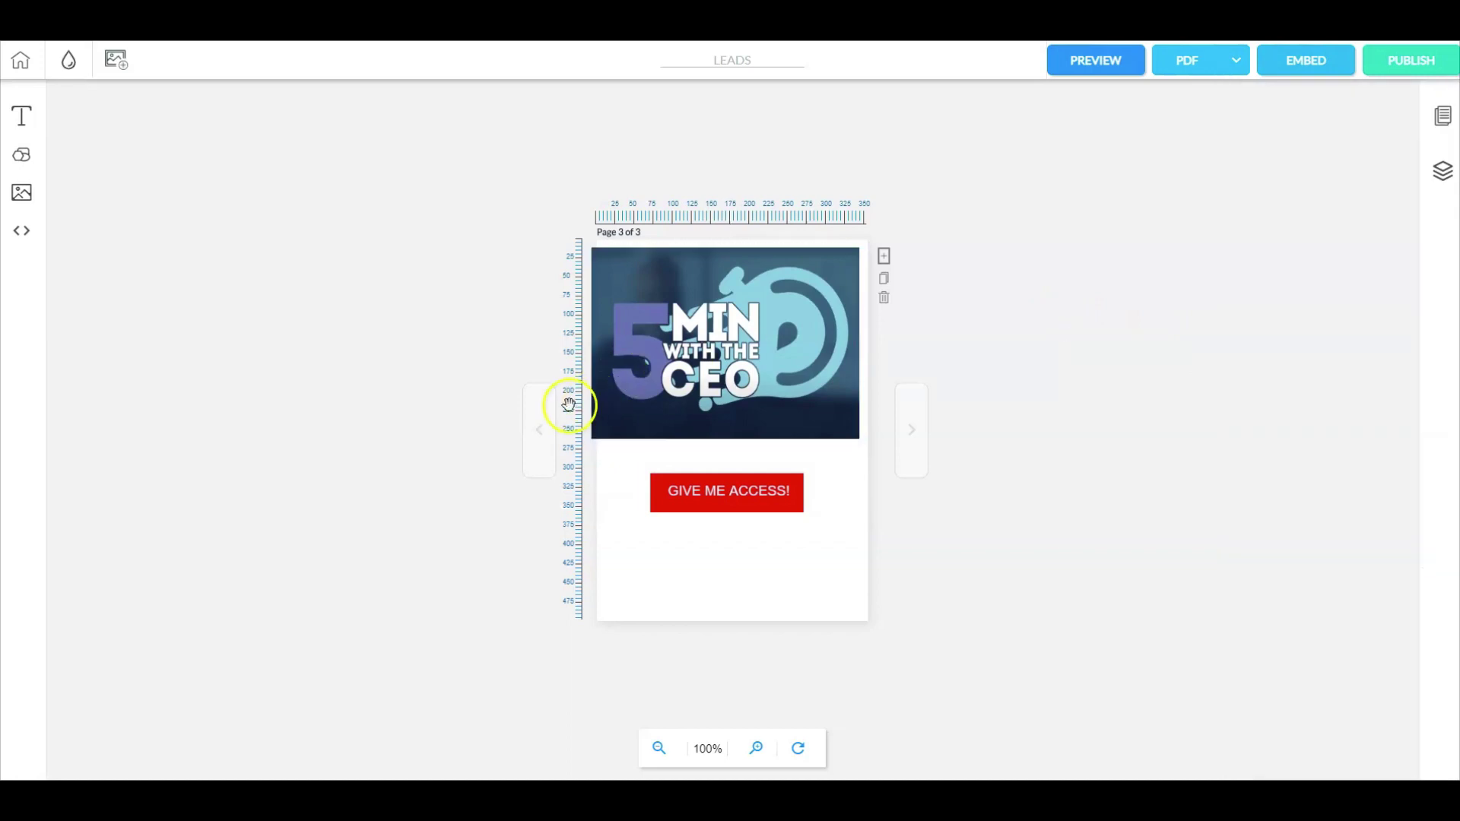
pyautogui.click(546, 424)
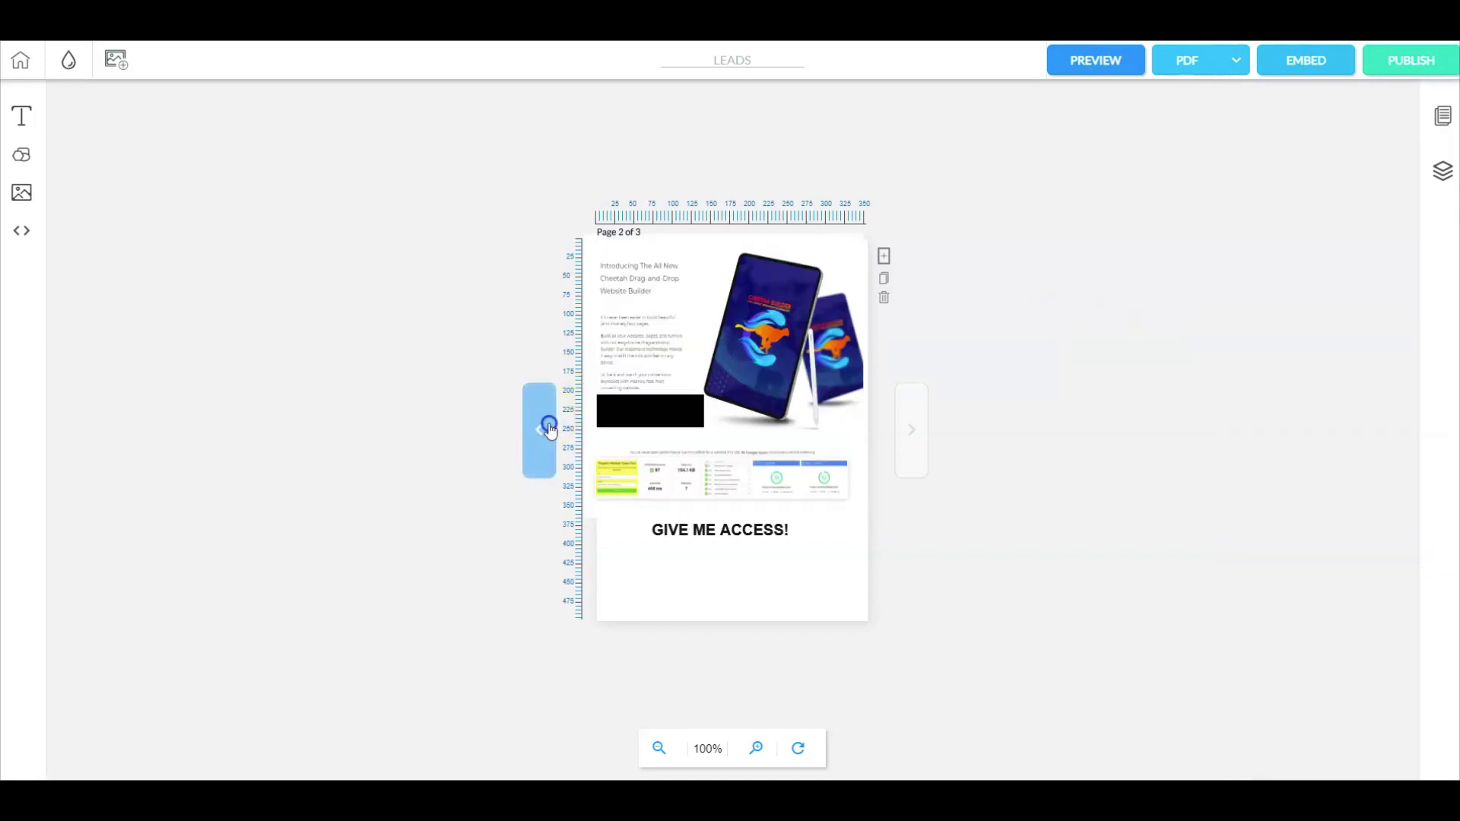
pyautogui.click(549, 428)
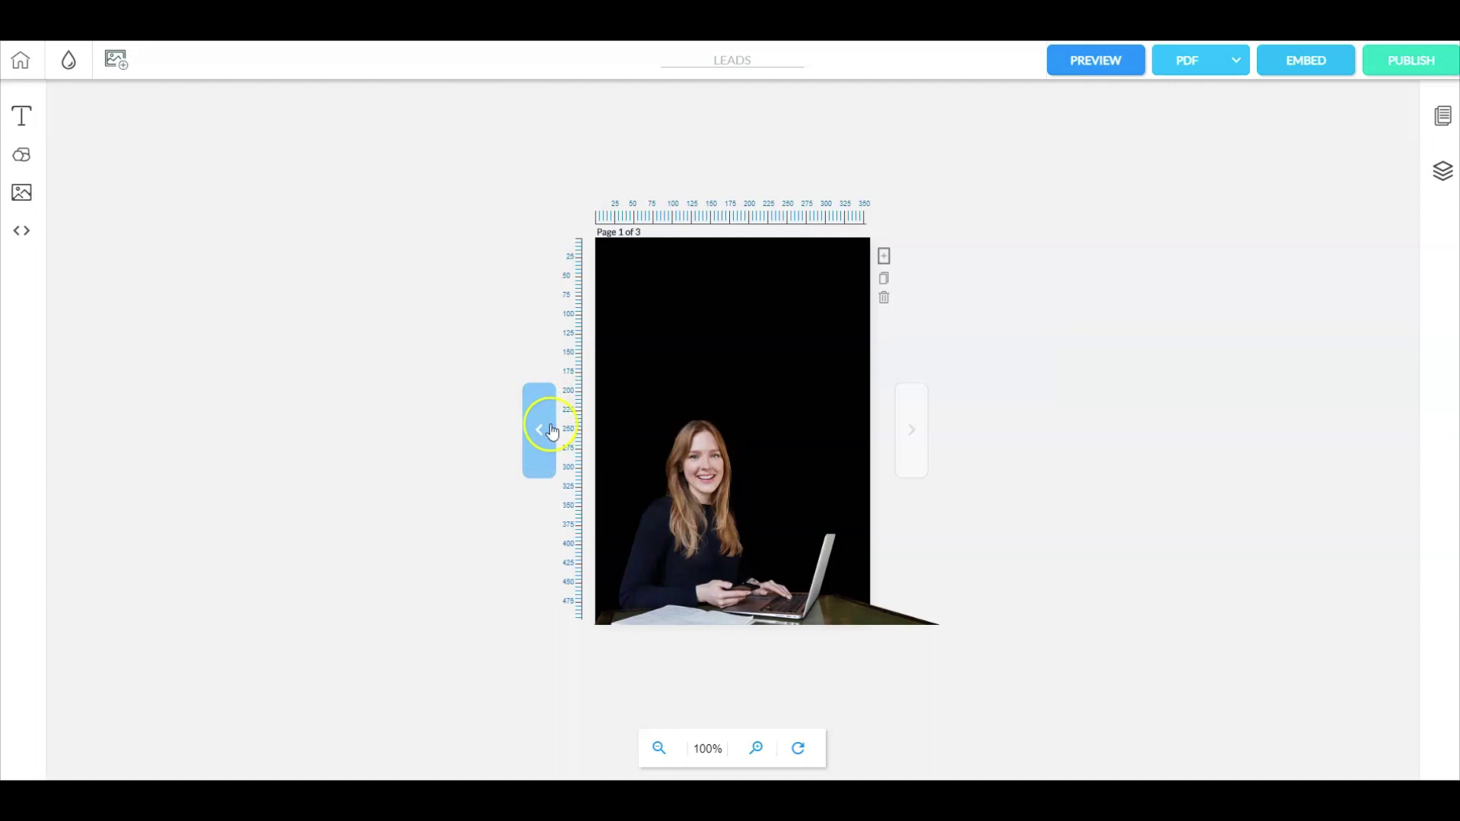
# Preview the magazine as a flipbook, turn to the next spread, and test the cheetah image link
pyautogui.click(1414, 64)
pyautogui.click(1414, 426)
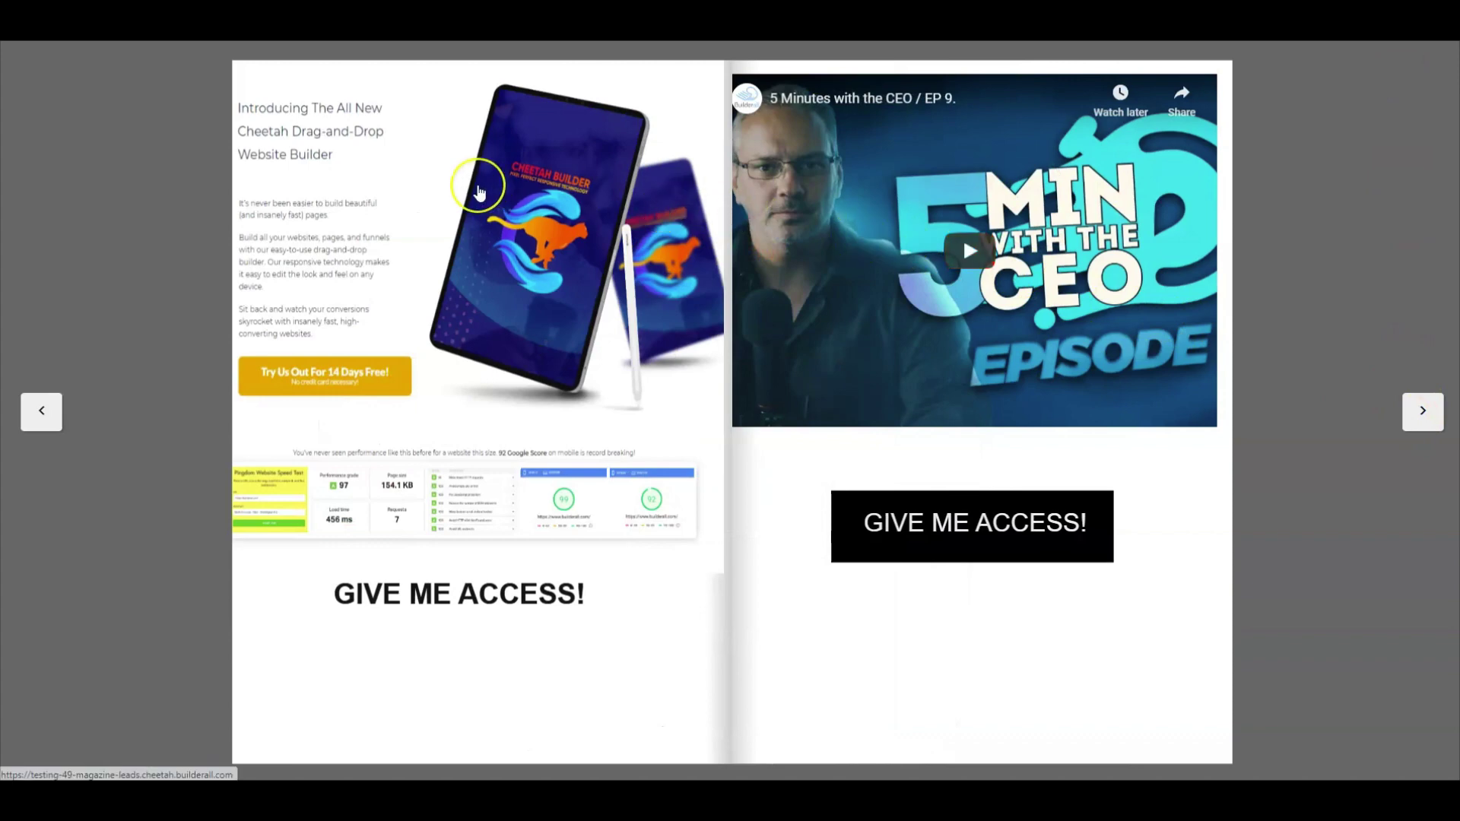
pyautogui.rightClick(479, 192)
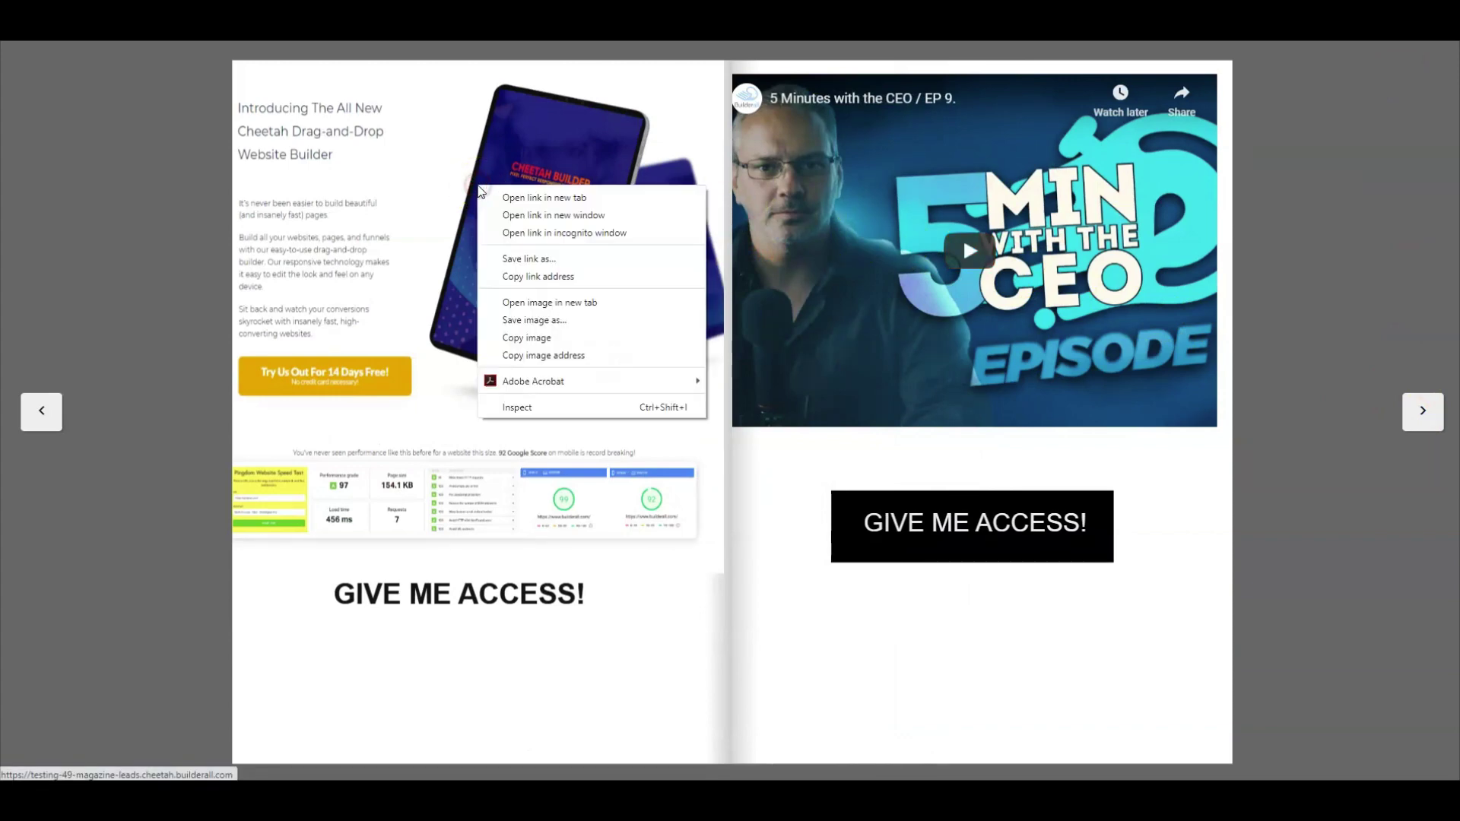
pyautogui.click(495, 197)
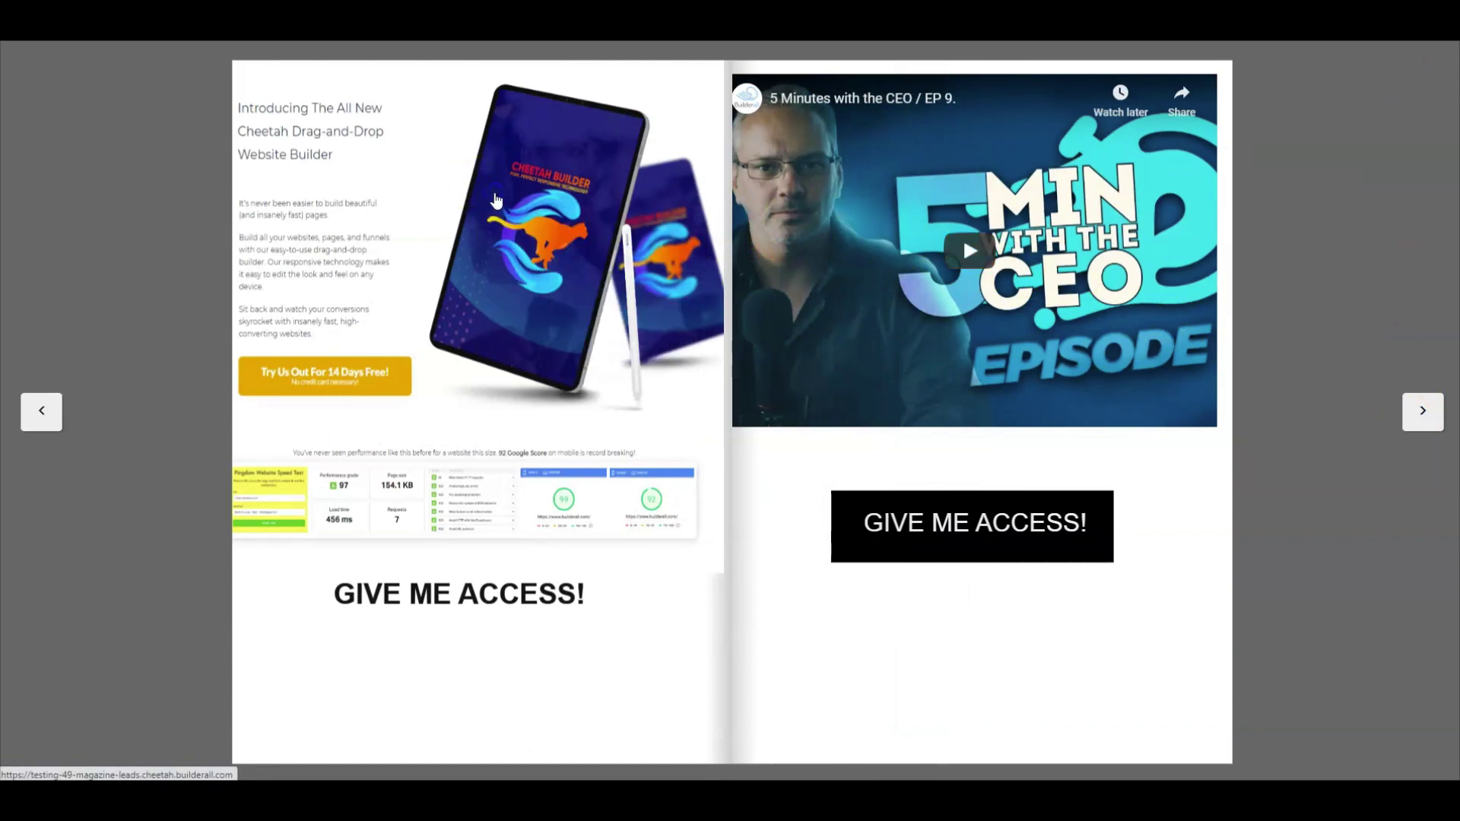
pyautogui.hotkey('ctrl', 'Tab')
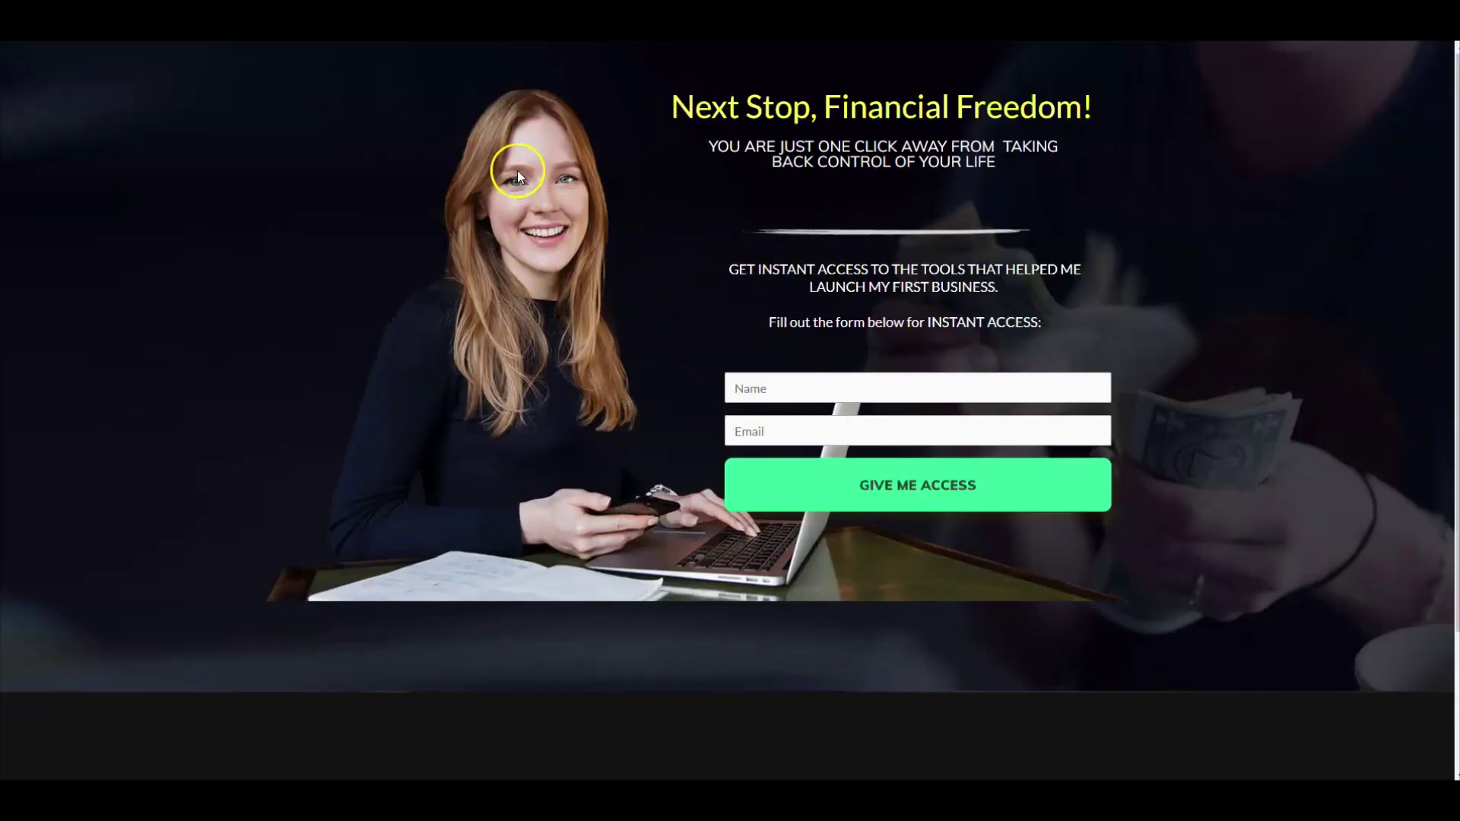
pyautogui.hotkey('ctrl', 'Tab')
pyautogui.hotkey('ctrl', 'Tab')
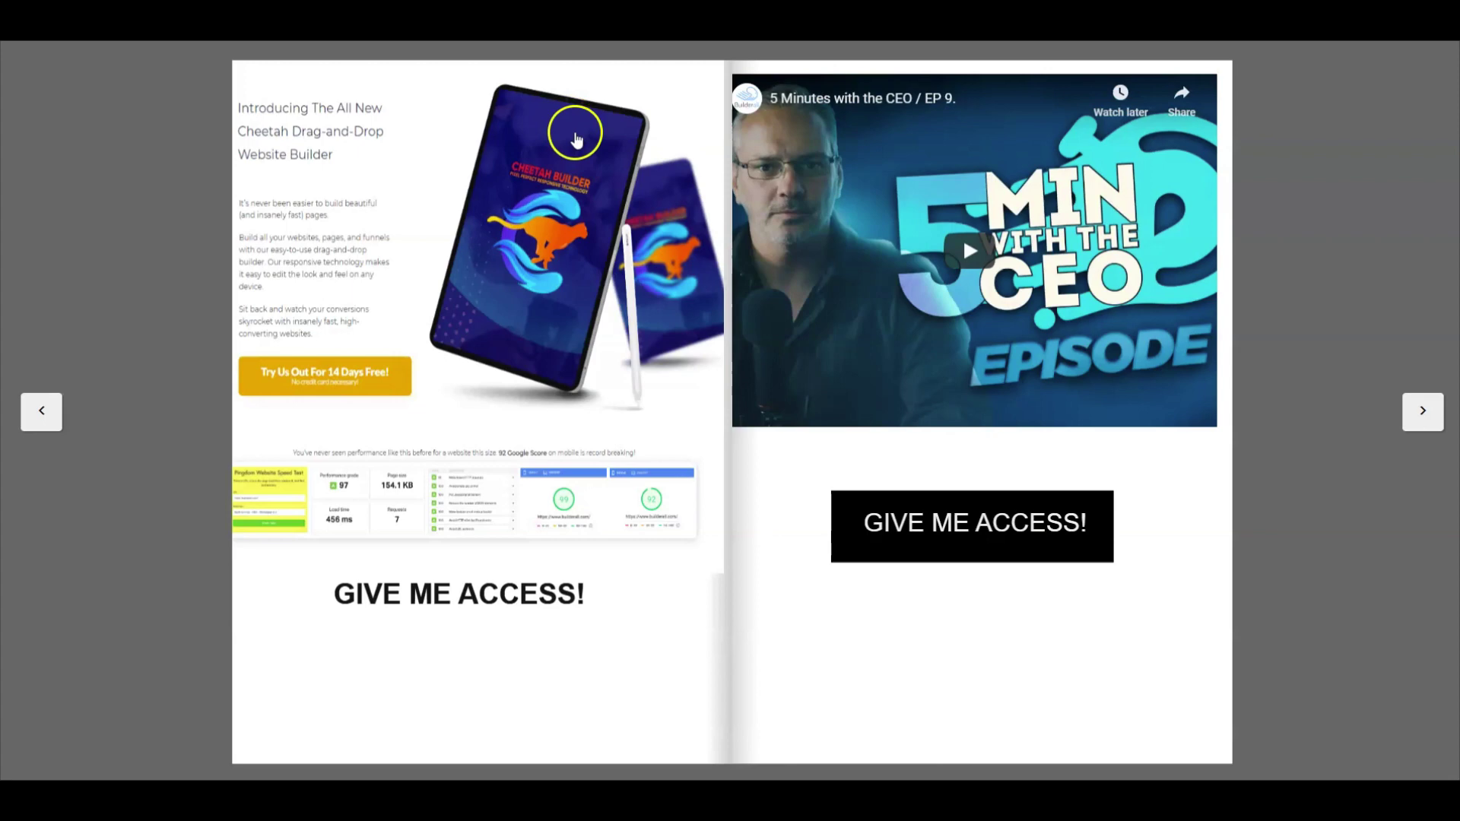
# Test the Try Us Out link by opening its opt-in page in a new tab
pyautogui.rightClick(329, 375)
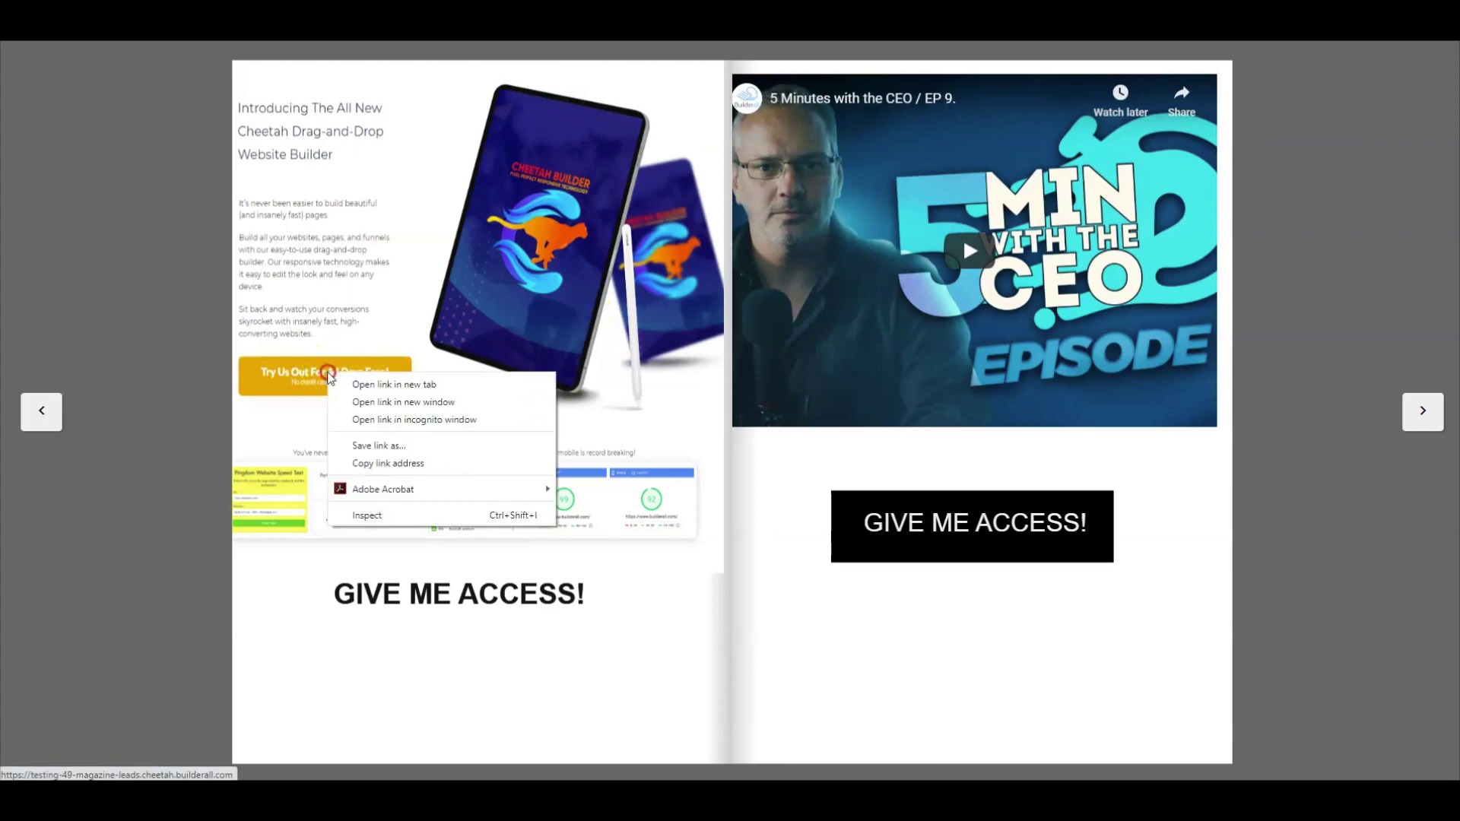
pyautogui.click(341, 384)
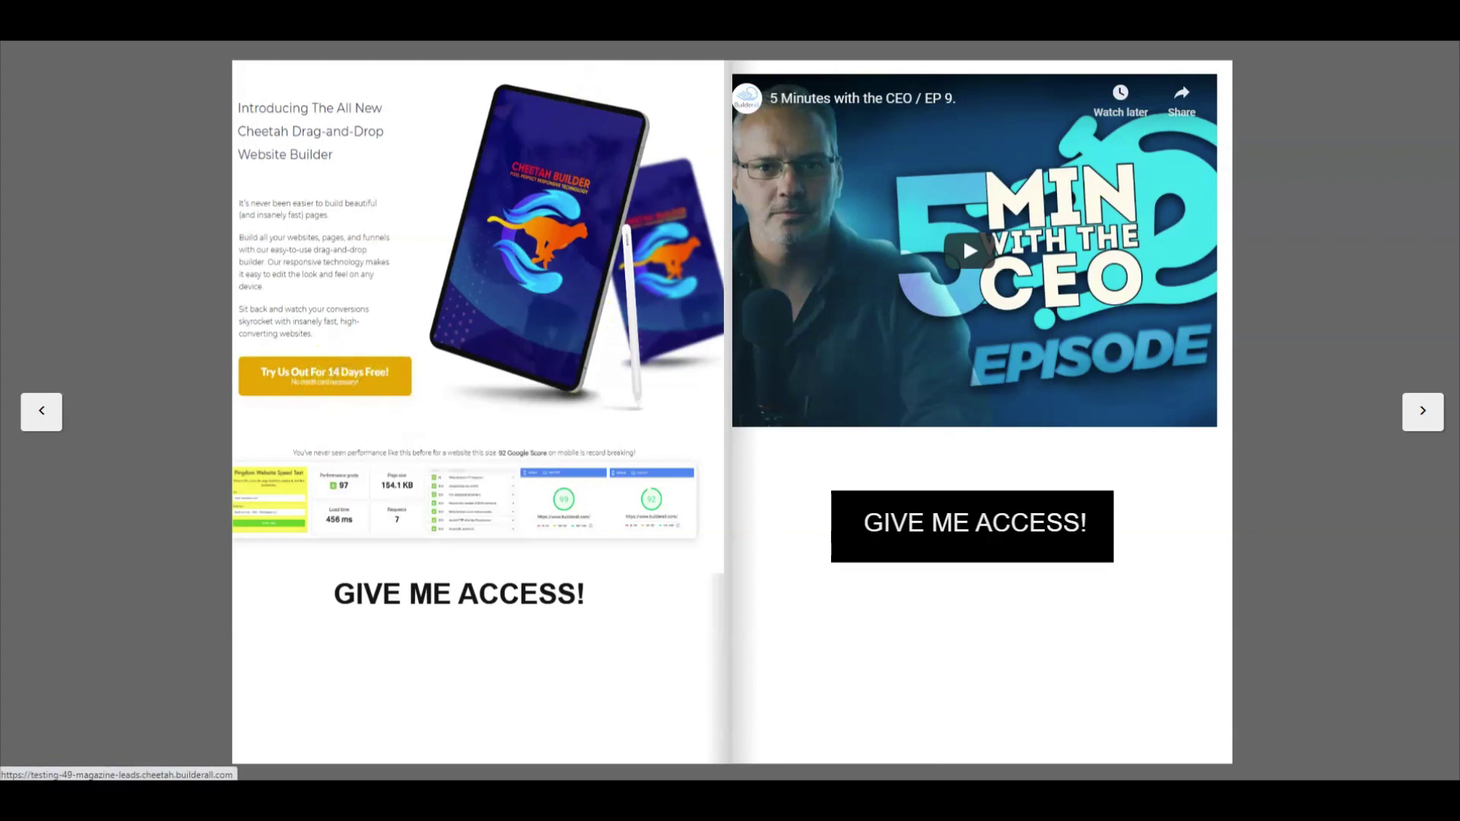
pyautogui.hotkey('ctrl', 'Tab')
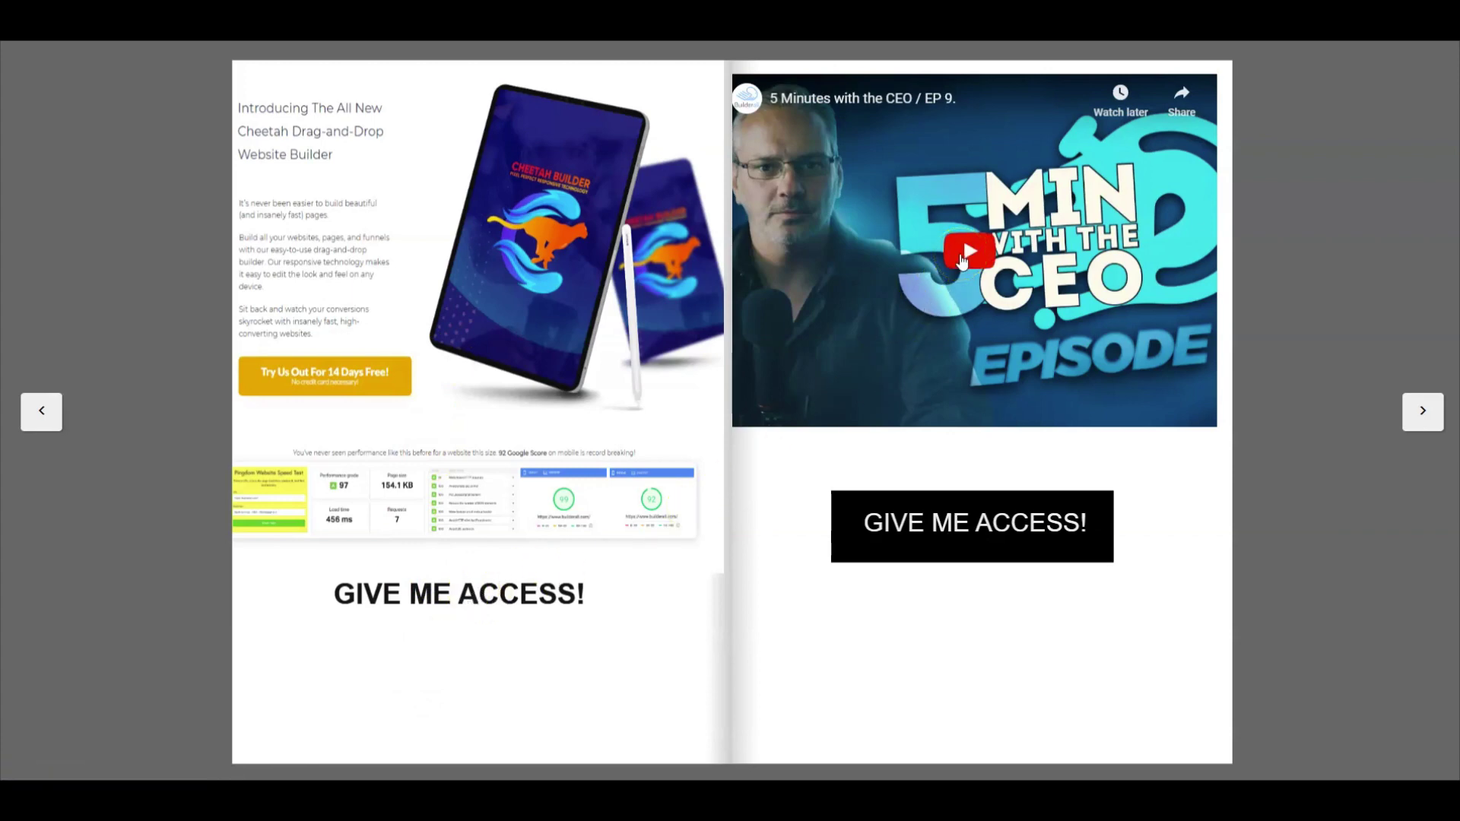
# Play the embedded CEO video, pause it at 0:07, and dismiss More videos
pyautogui.click(962, 258)
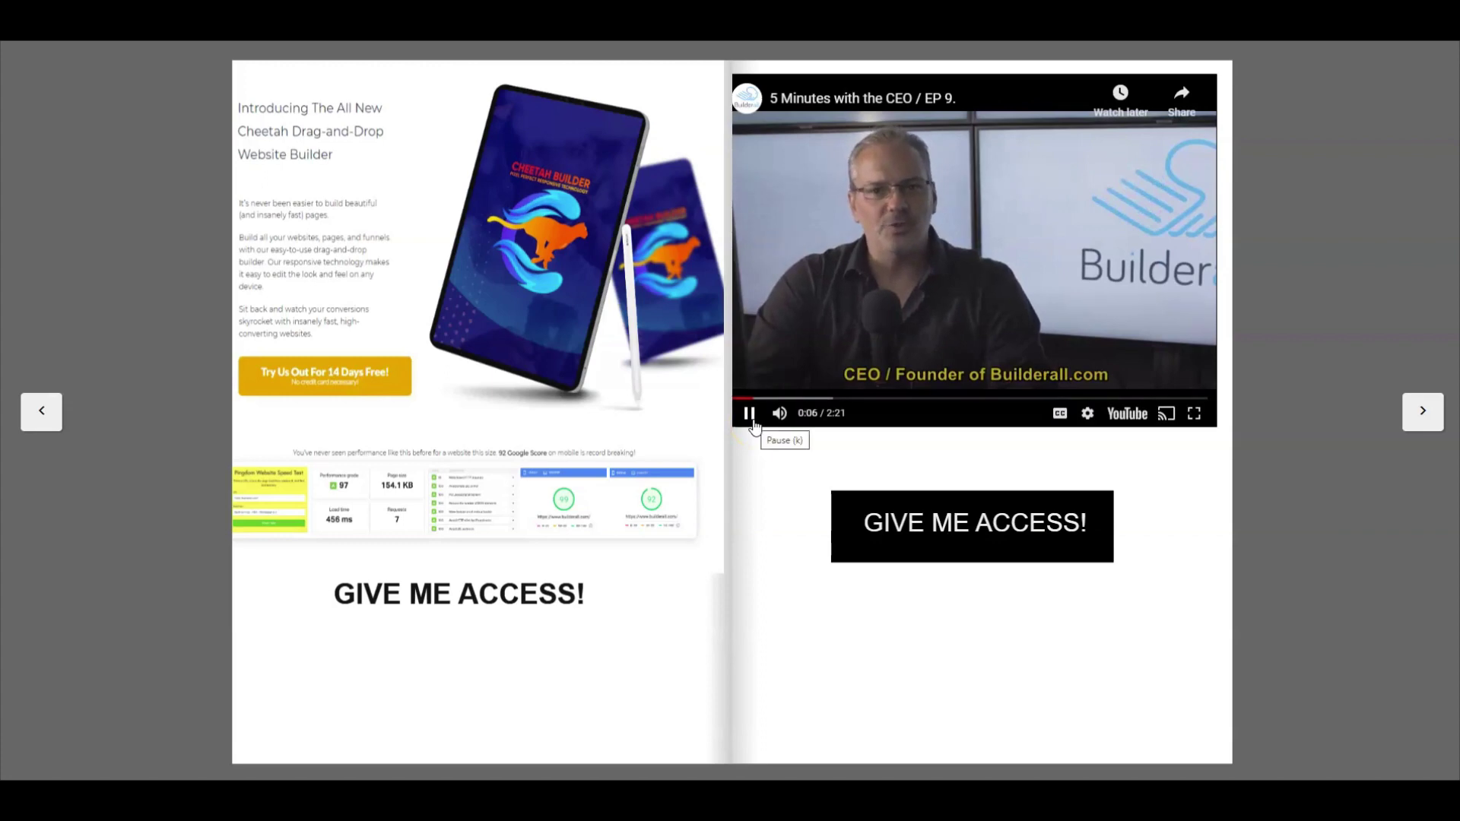
pyautogui.click(753, 424)
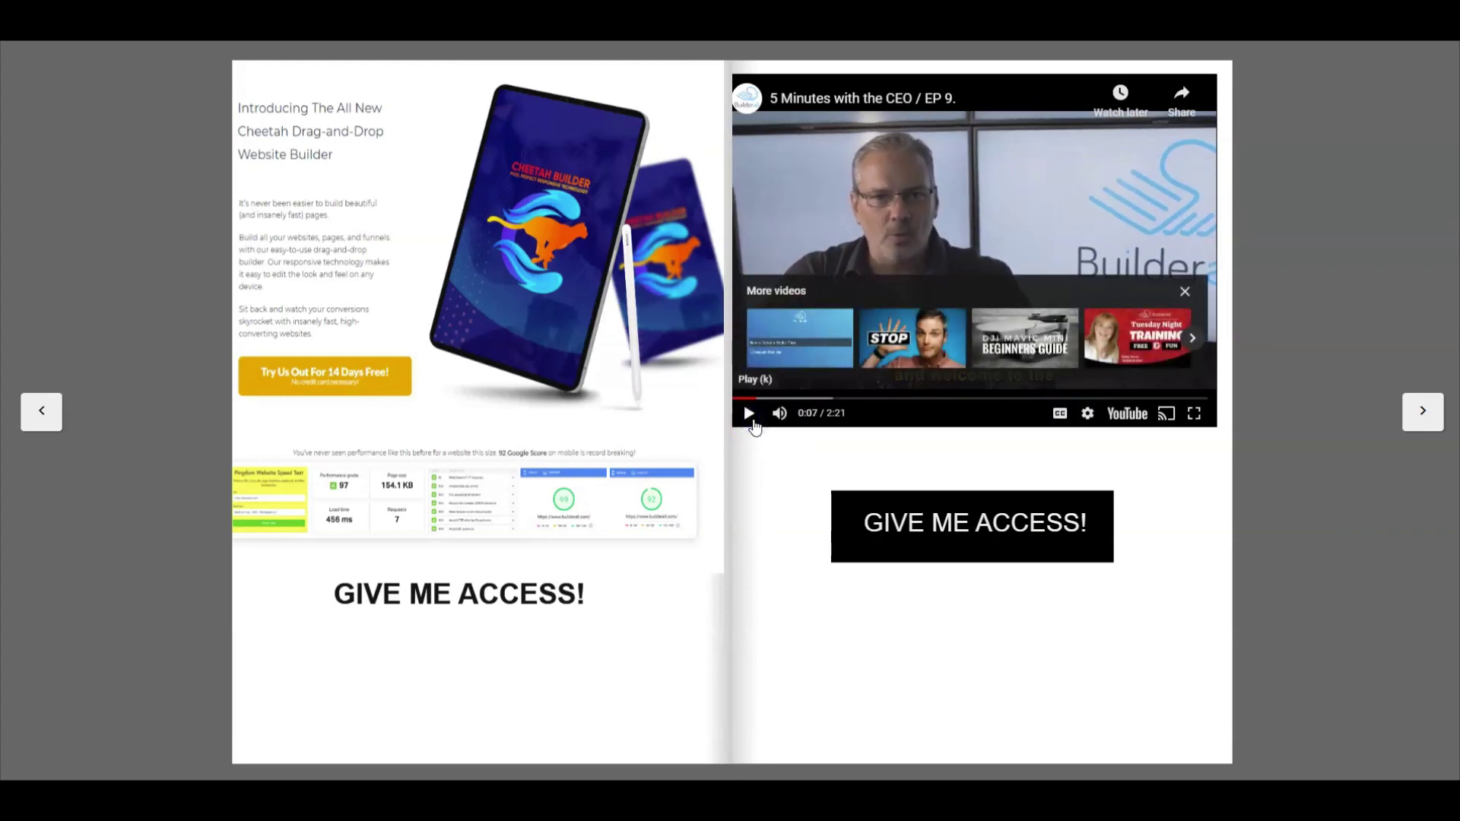
pyautogui.click(1184, 291)
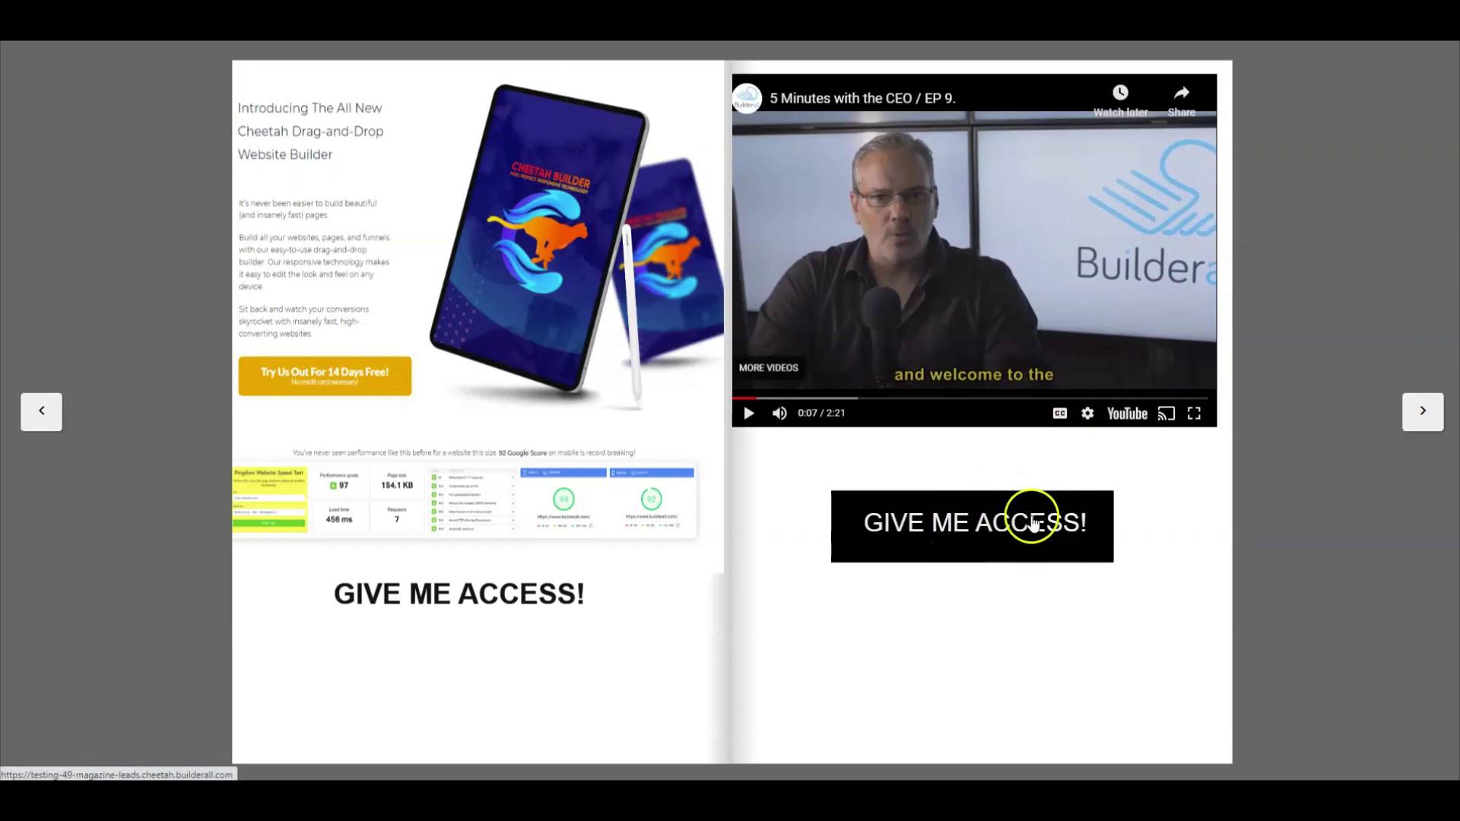
# Test the GIVE ME ACCESS! link in a new tab, then close that tab
pyautogui.rightClick(945, 527)
pyautogui.click(959, 537)
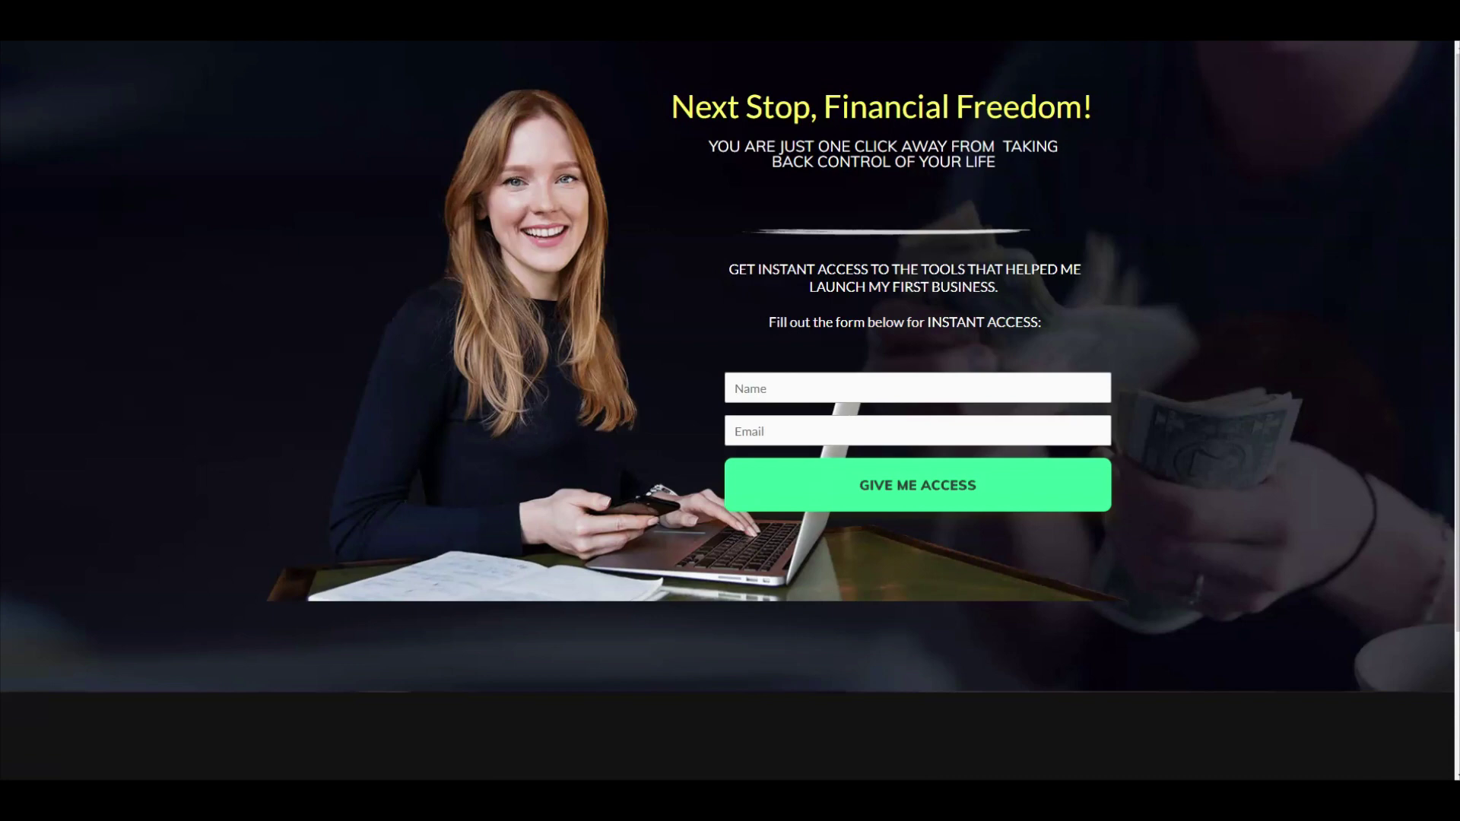
pyautogui.hotkey('ctrl', 'w')
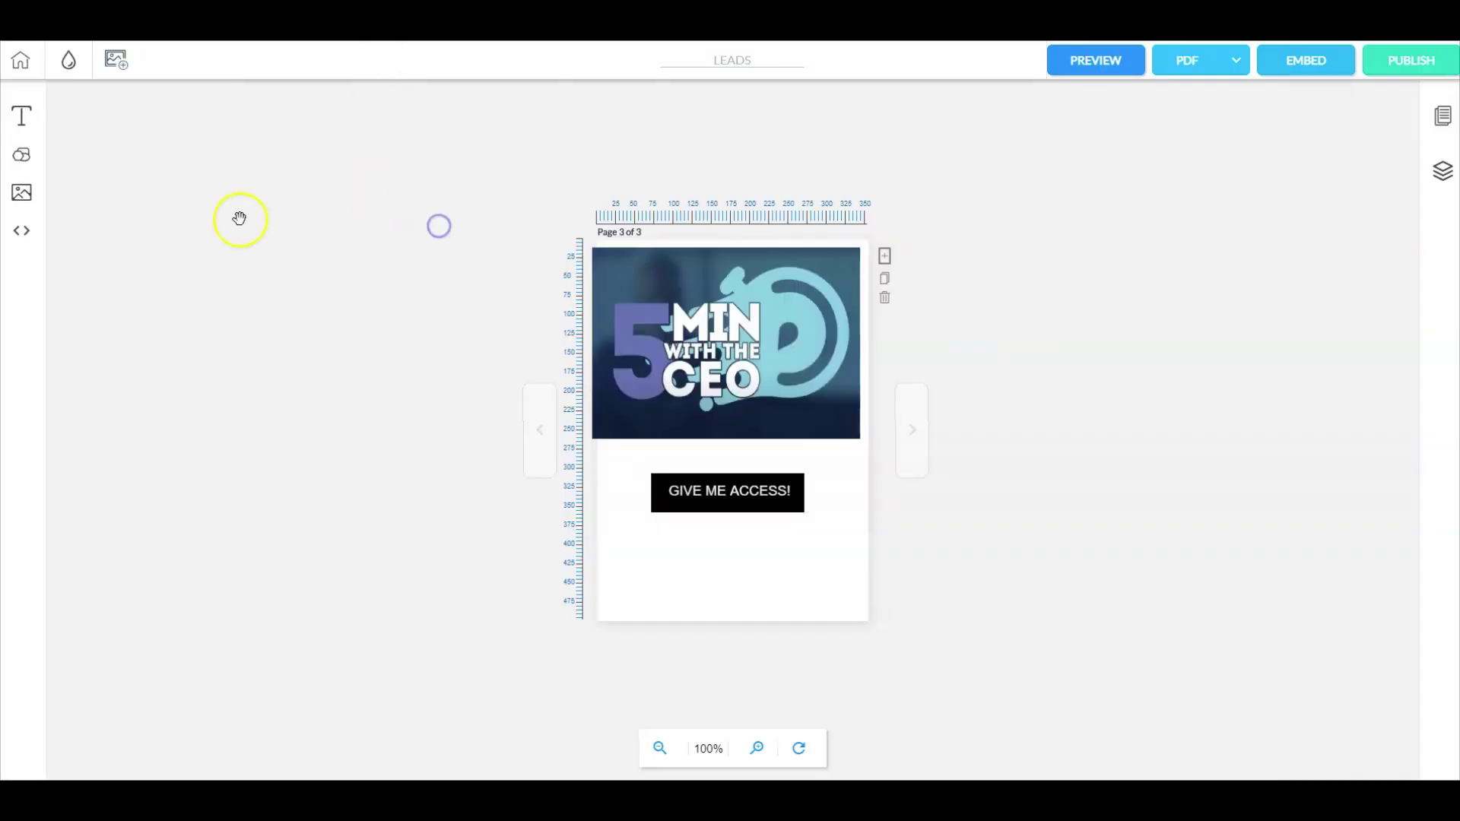
# Export the LEADS magazine to PDF and open the exported file
pyautogui.click(685, 358)
pyautogui.click(1186, 66)
pyautogui.click(806, 502)
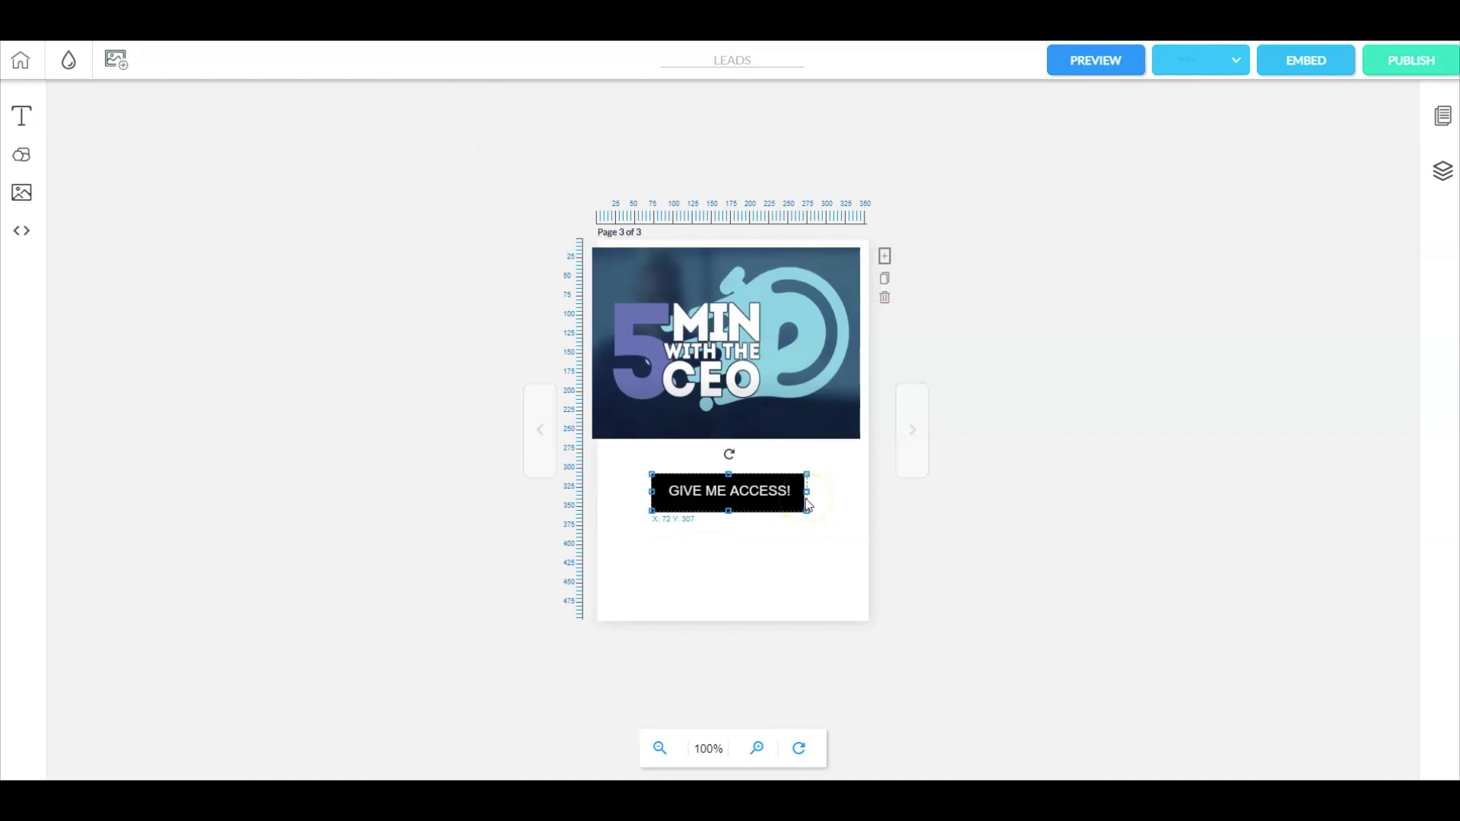
pyautogui.click(1235, 61)
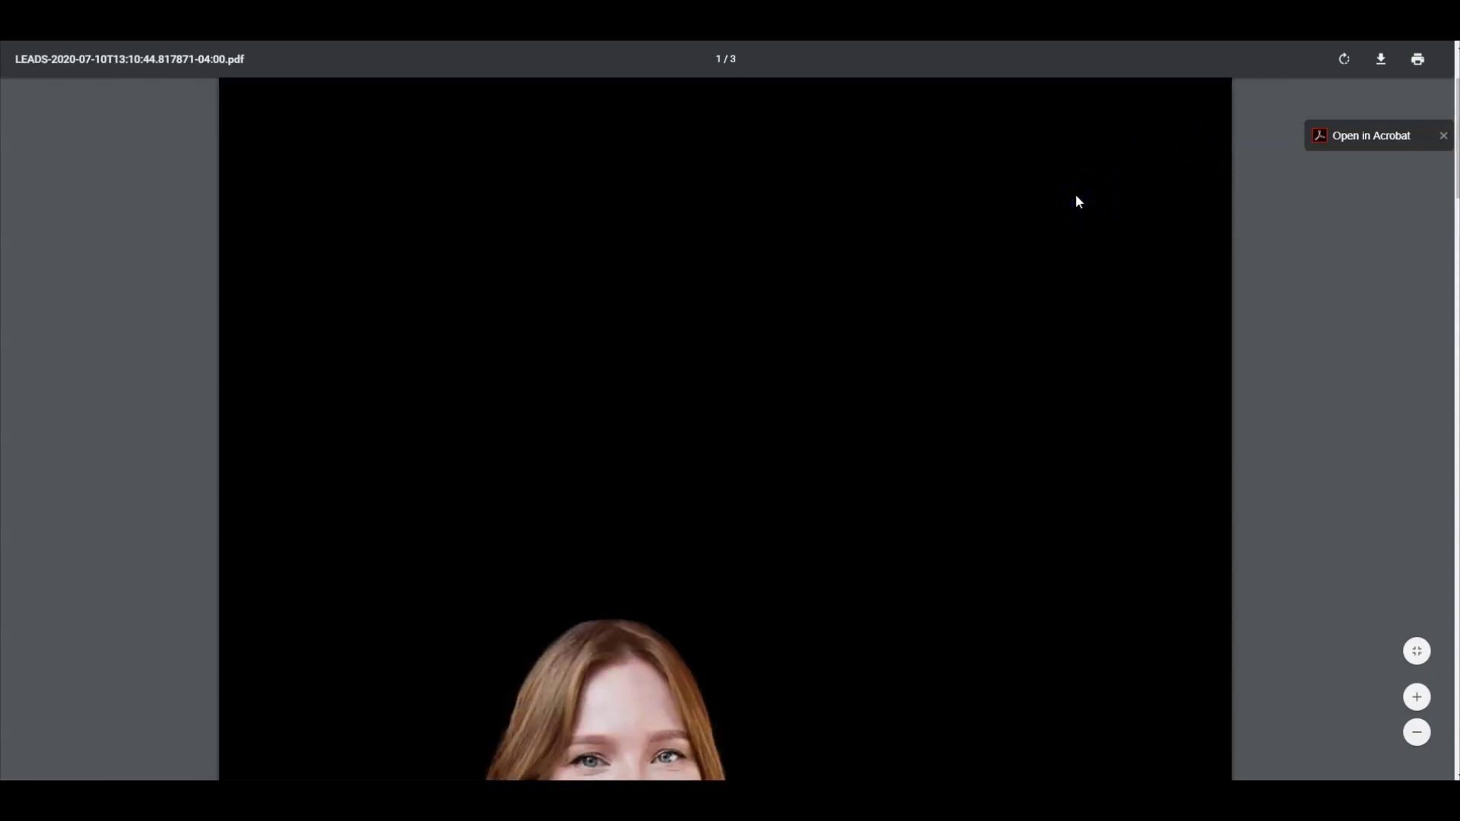
# Zoom out and scroll through all three pages of the exported LEADS PDF
pyautogui.hotkey('ctrl', '-')
pyautogui.hotkey('ctrl', '-')
pyautogui.hotkey('ctrl', '-')
pyautogui.hotkey('ctrl', '-')
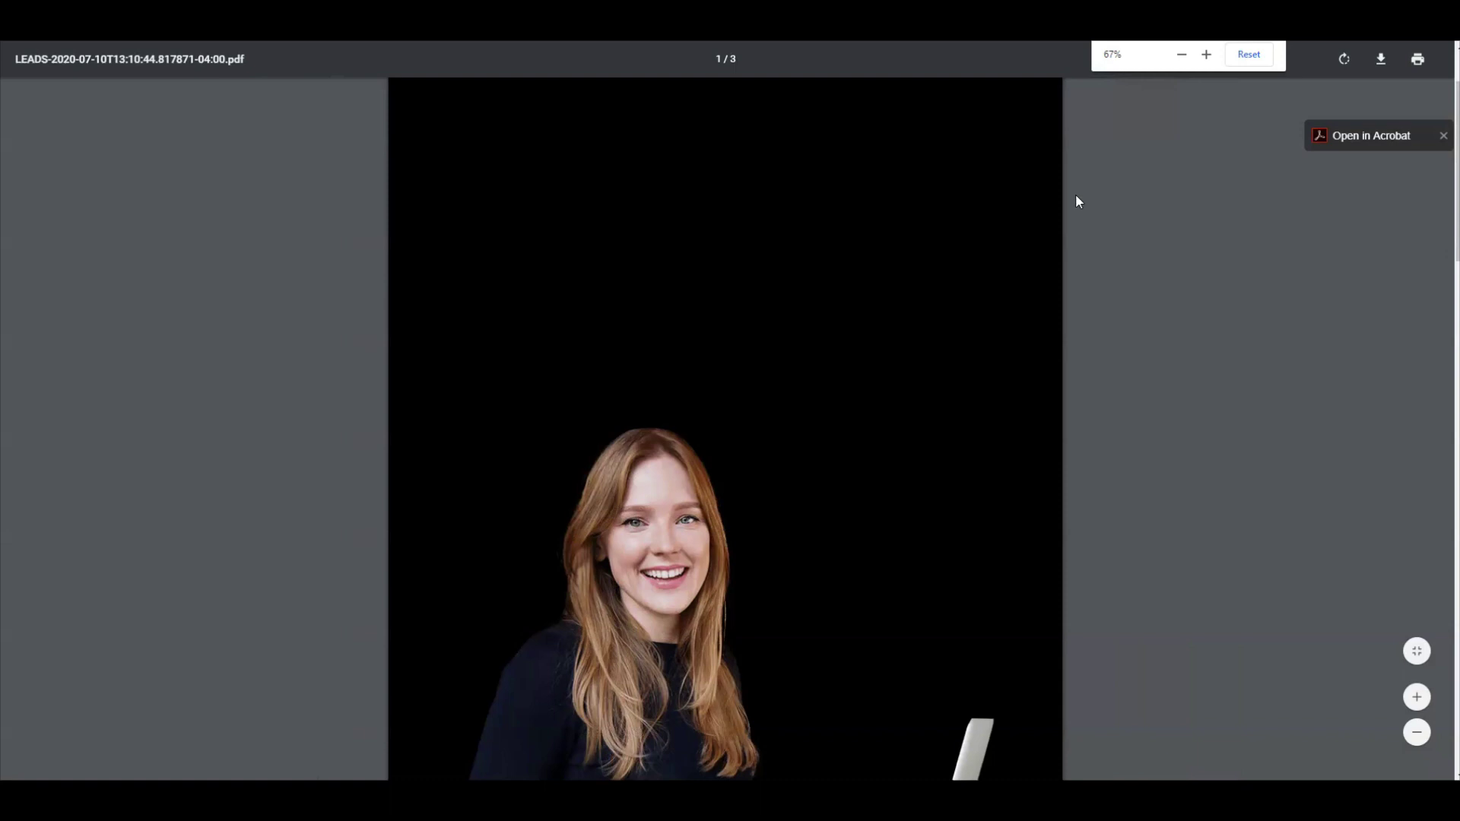
pyautogui.scroll(-10, 901, 236)
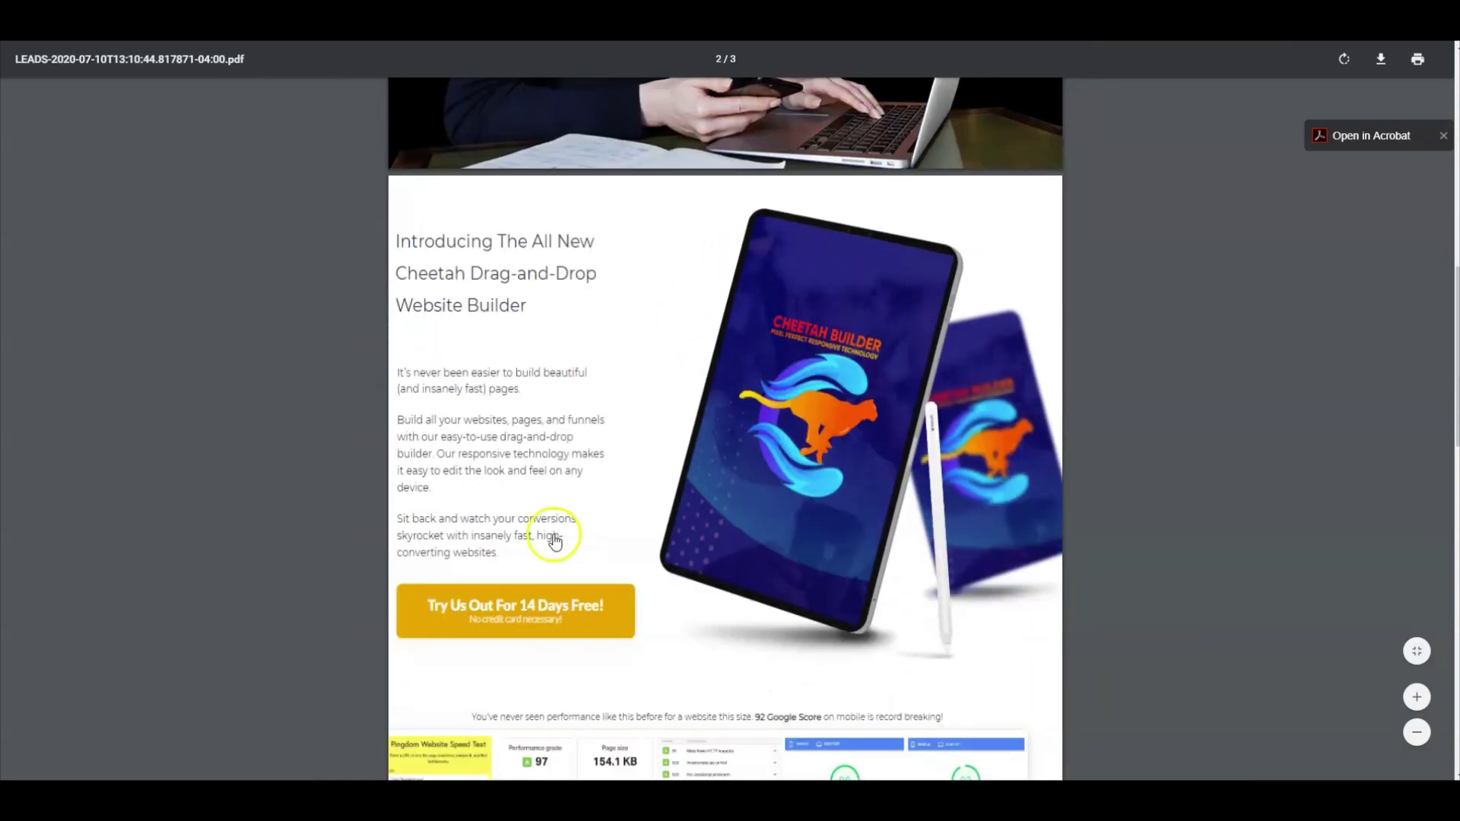
pyautogui.scroll(-3, 540, 532)
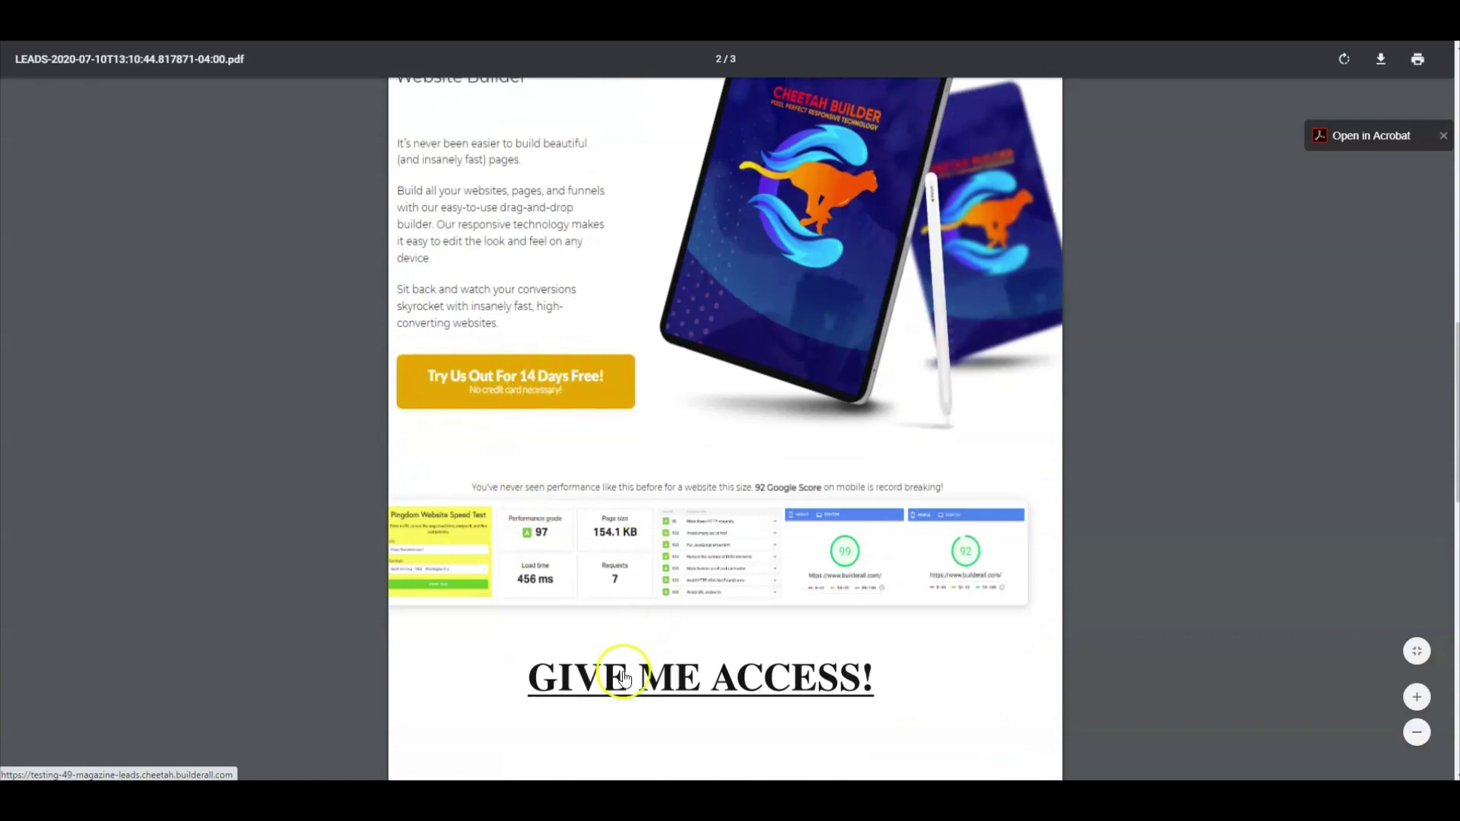
pyautogui.scroll(-4, 626, 673)
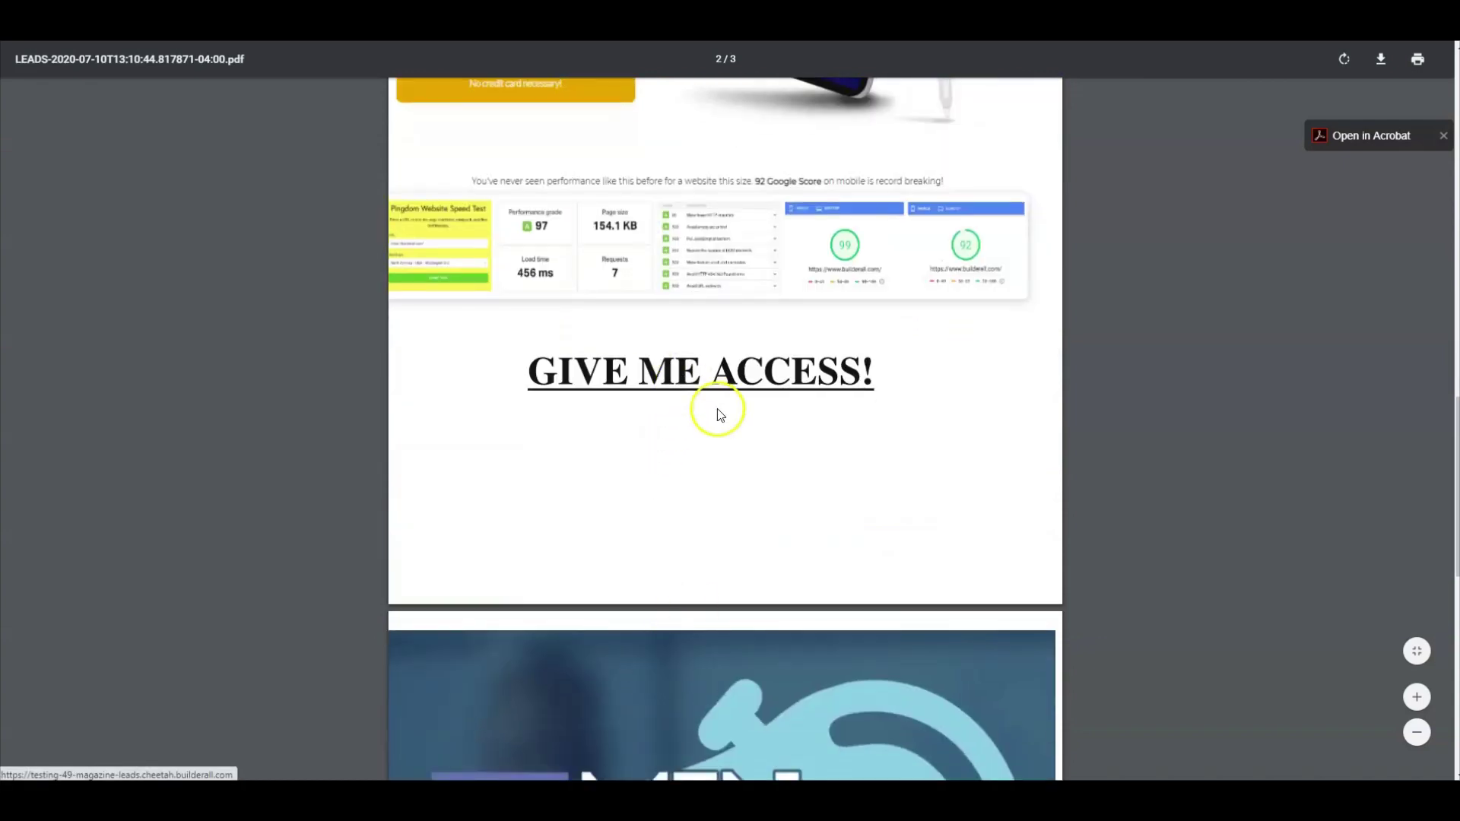
pyautogui.scroll(-5, 718, 409)
pyautogui.scroll(-1, 723, 562)
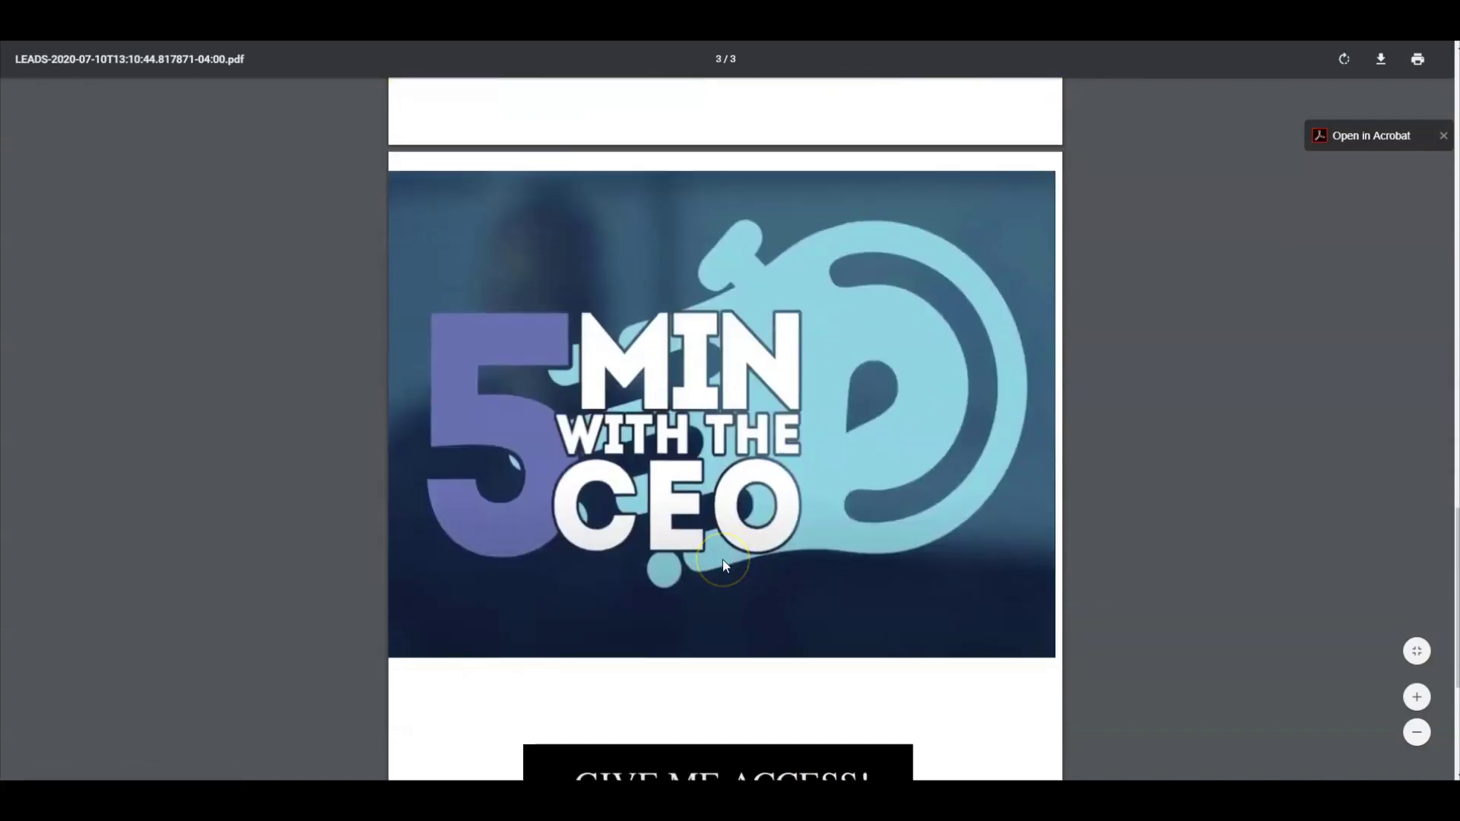